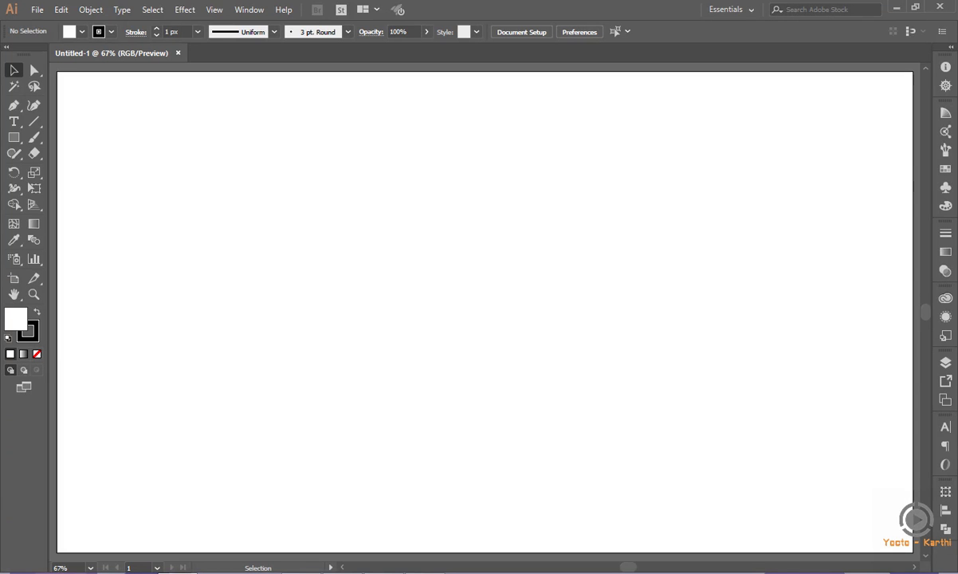
- Abandon a stray pen path by deleting its anchor, then fit the artboard in view
{"action": "left_click", "coordinate": [405, 264]}
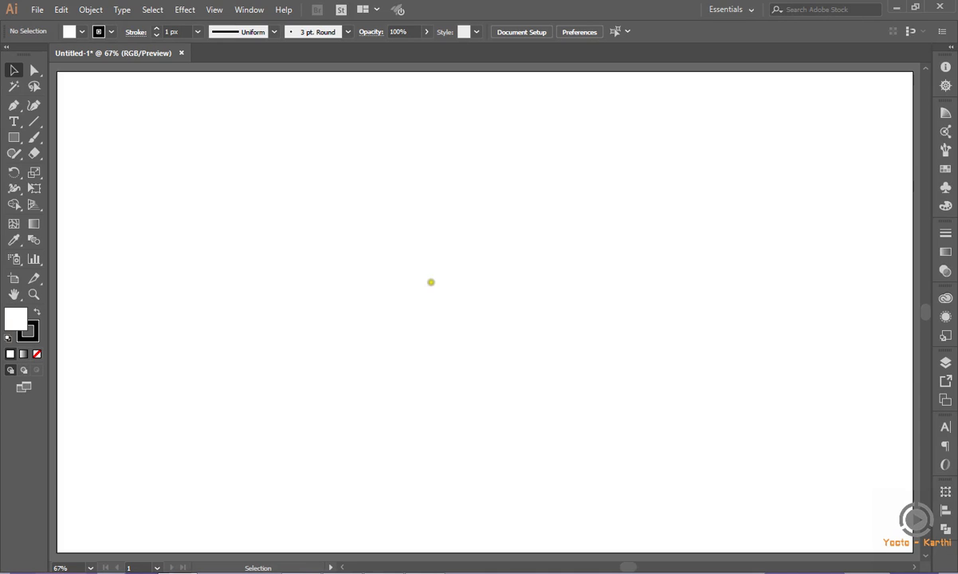
{"action": "left_click", "coordinate": [15, 106]}
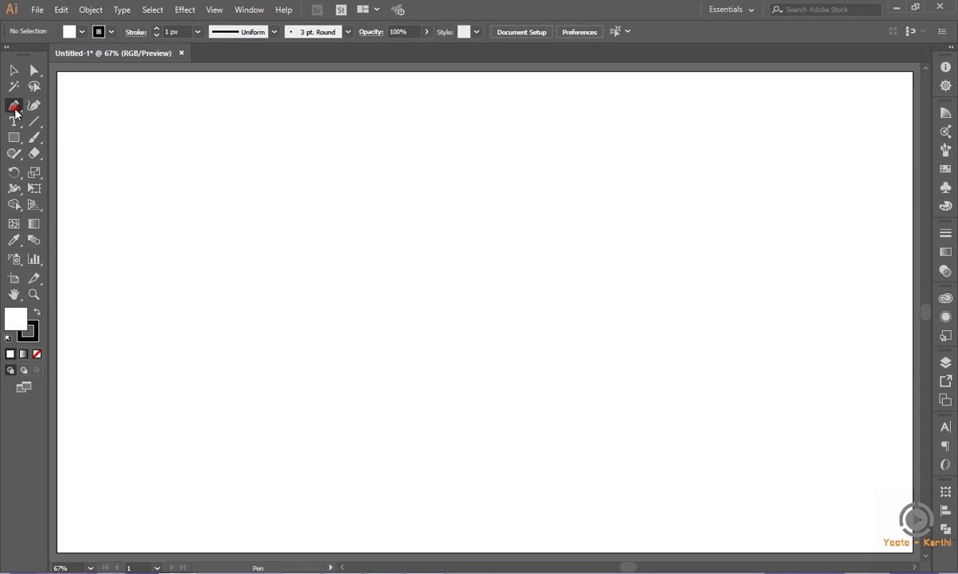
{"action": "left_click", "coordinate": [57, 104]}
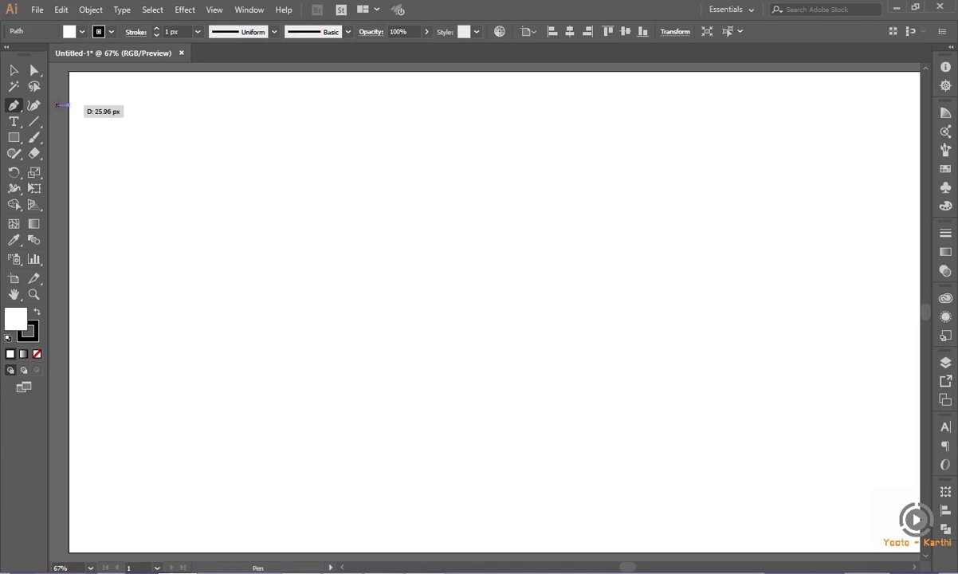
{"action": "key", "text": "ctrl+minus"}
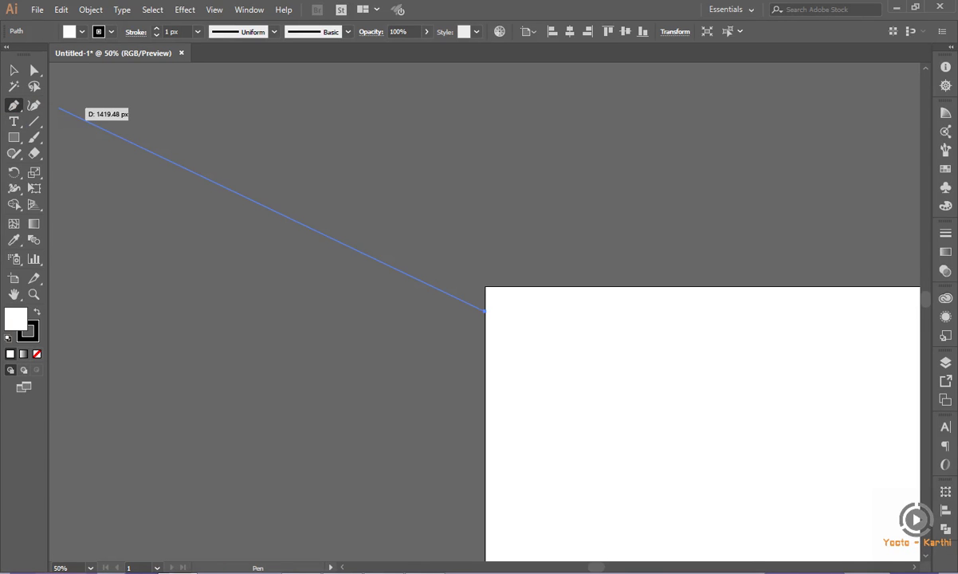
{"action": "key", "text": "ctrl+plus"}
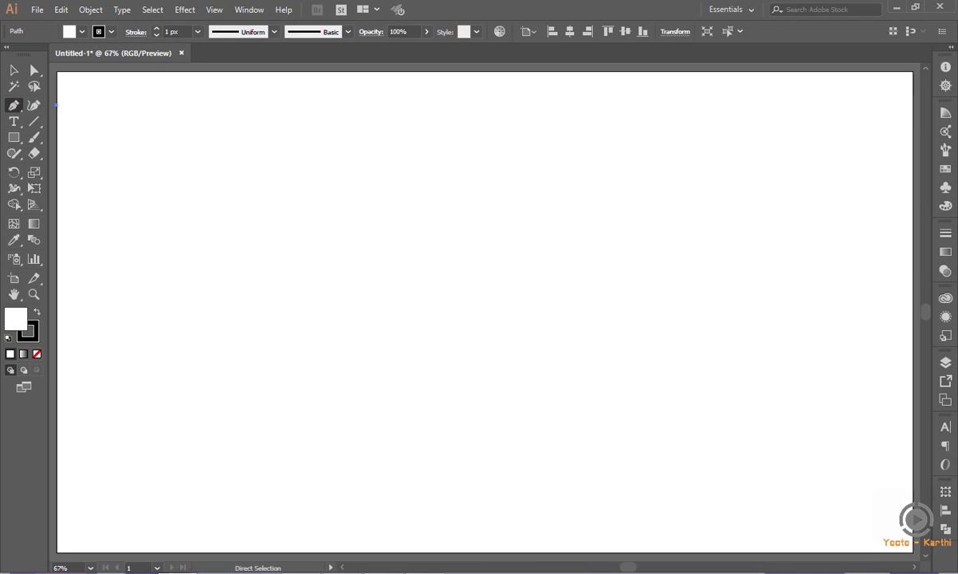
{"action": "key", "text": "ctrl+minus"}
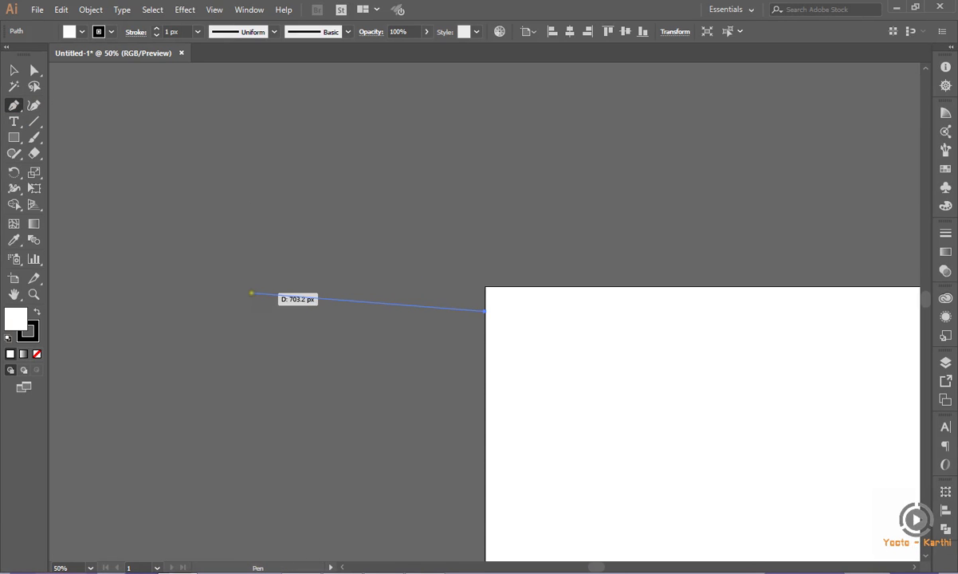
{"action": "key", "text": "minus"}
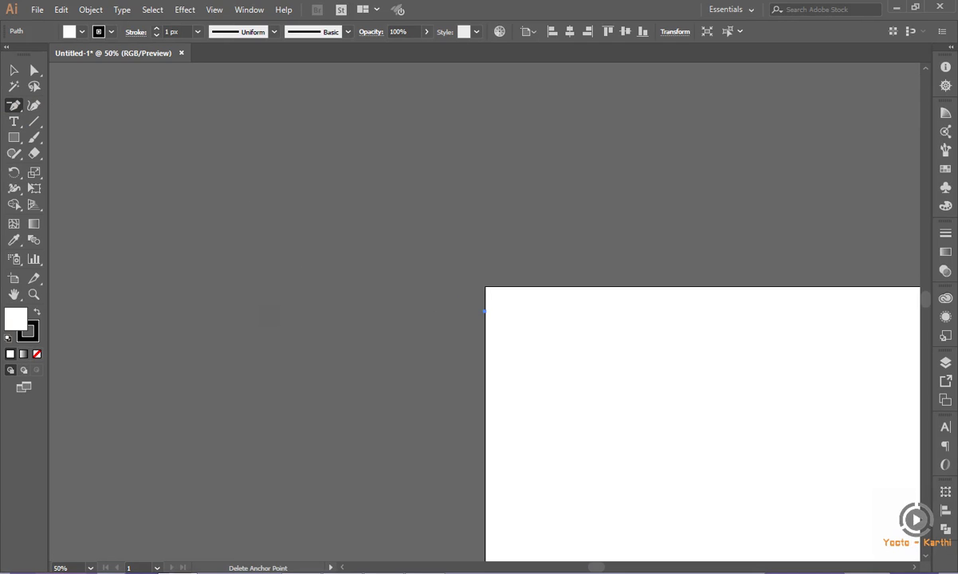
{"action": "left_click", "coordinate": [484, 311]}
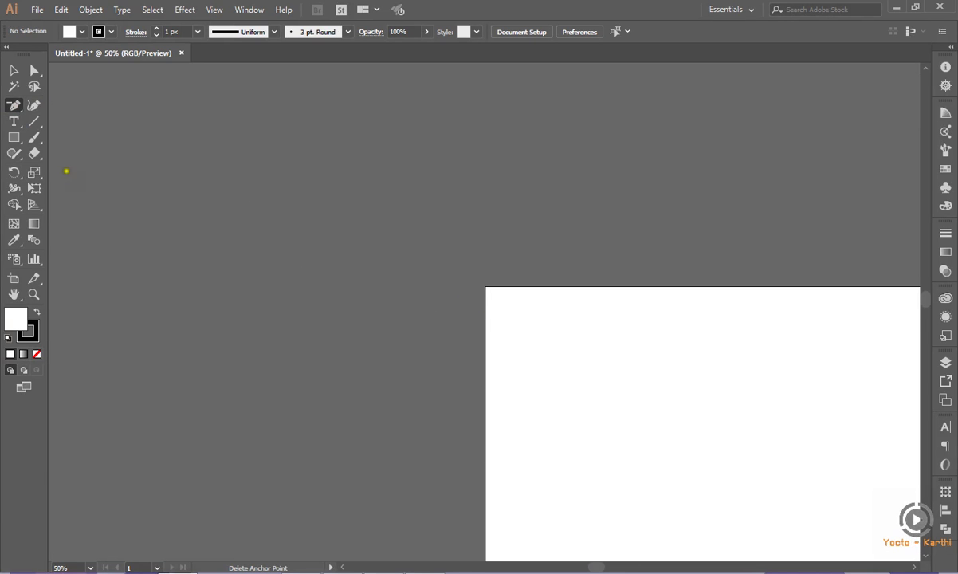
{"action": "left_click", "coordinate": [13, 70]}
{"action": "key", "text": "ctrl+0"}
{"action": "key", "text": "ctrl+minus"}
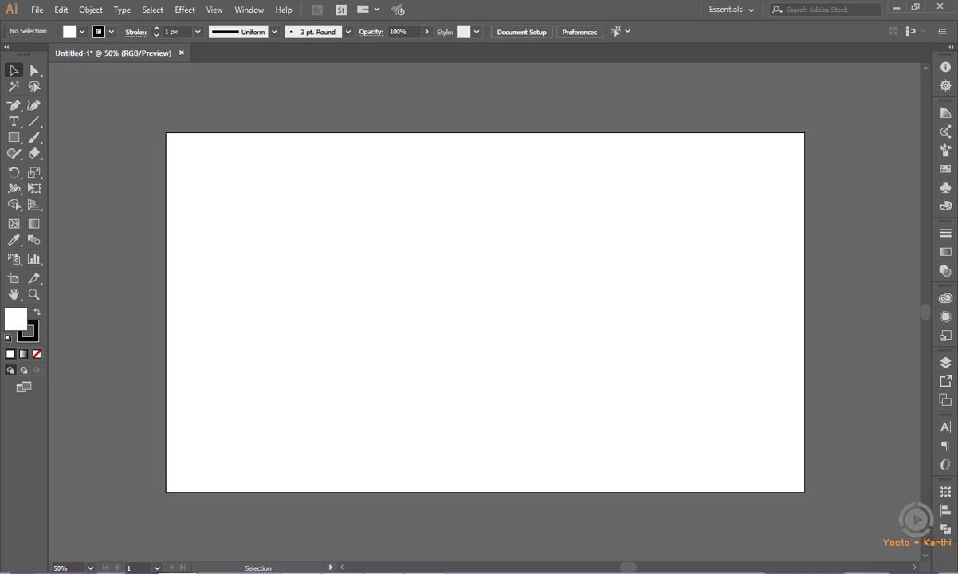
- Draw a closed path from the left edge through the top-left, top-right and bottom-right corners
{"action": "left_click", "coordinate": [13, 106]}
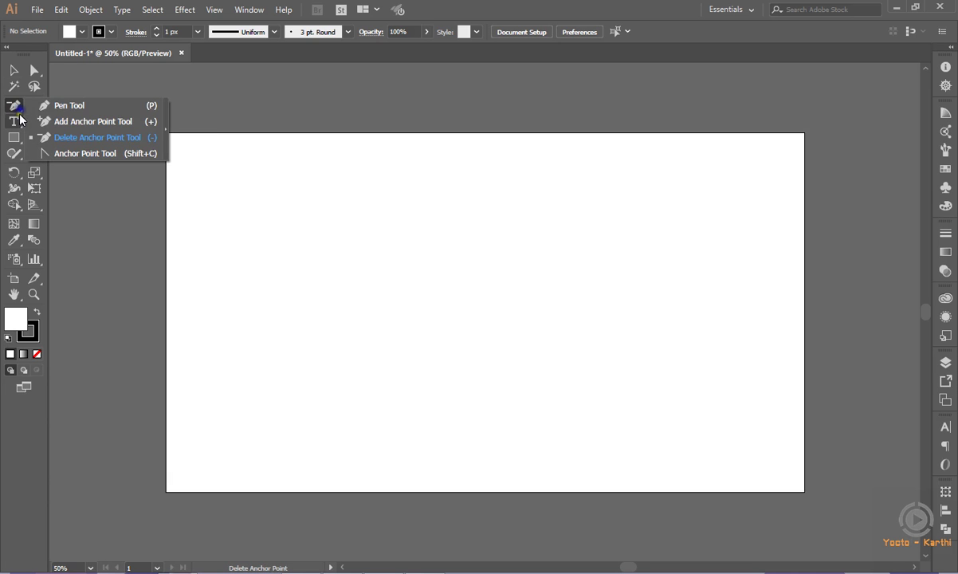
{"action": "left_click", "coordinate": [36, 121]}
{"action": "left_click", "coordinate": [13, 105]}
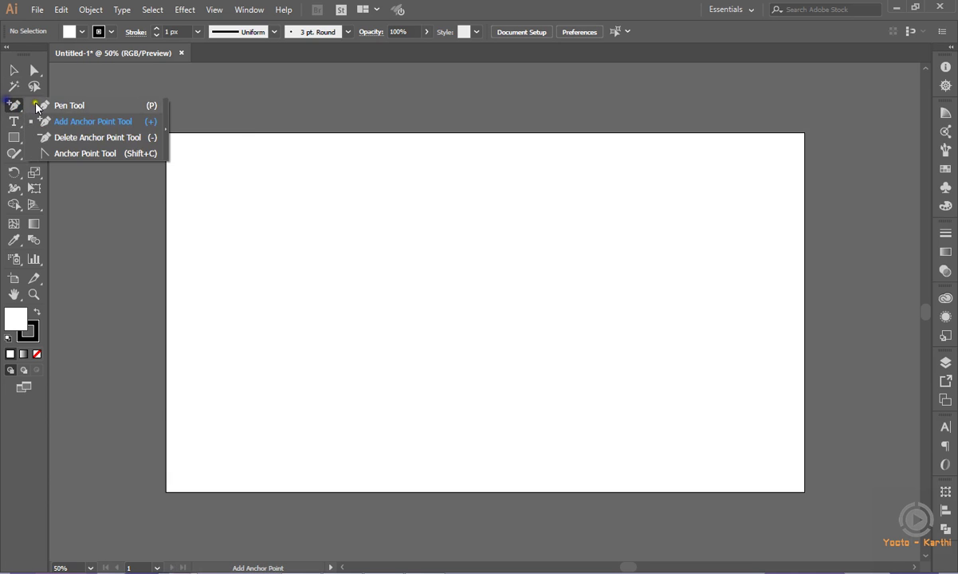
{"action": "left_click", "coordinate": [165, 160]}
{"action": "left_click", "coordinate": [167, 134]}
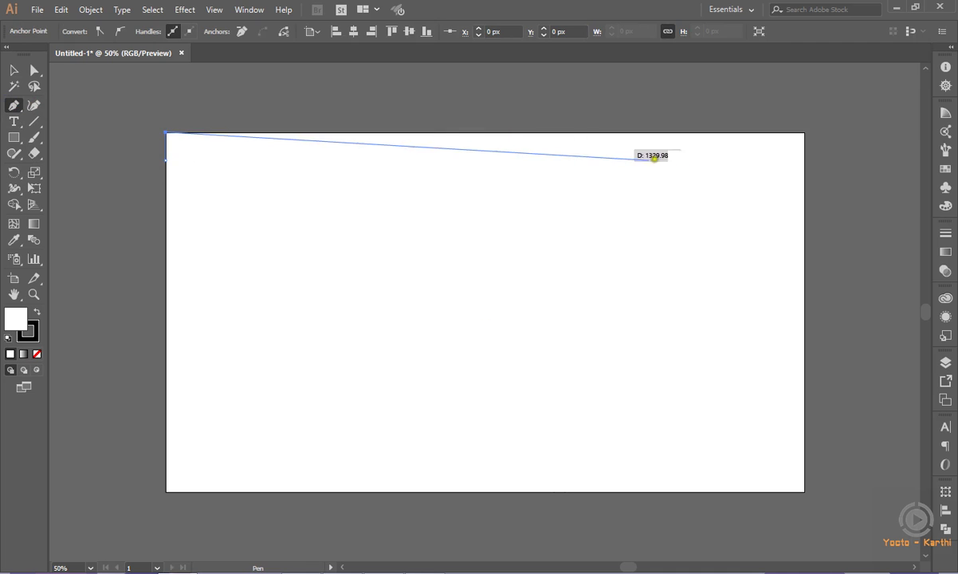
{"action": "left_click", "coordinate": [802, 133]}
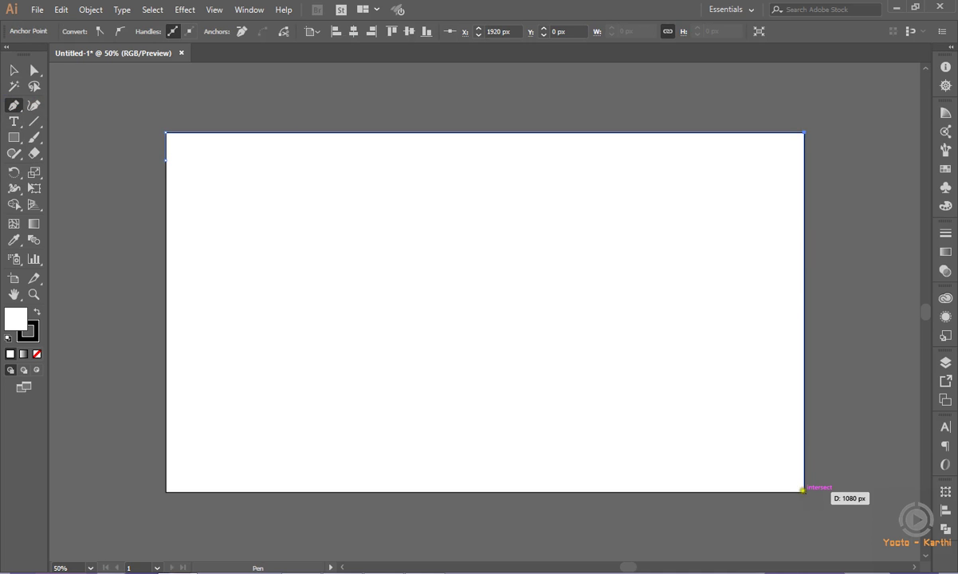
{"action": "left_click", "coordinate": [803, 491]}
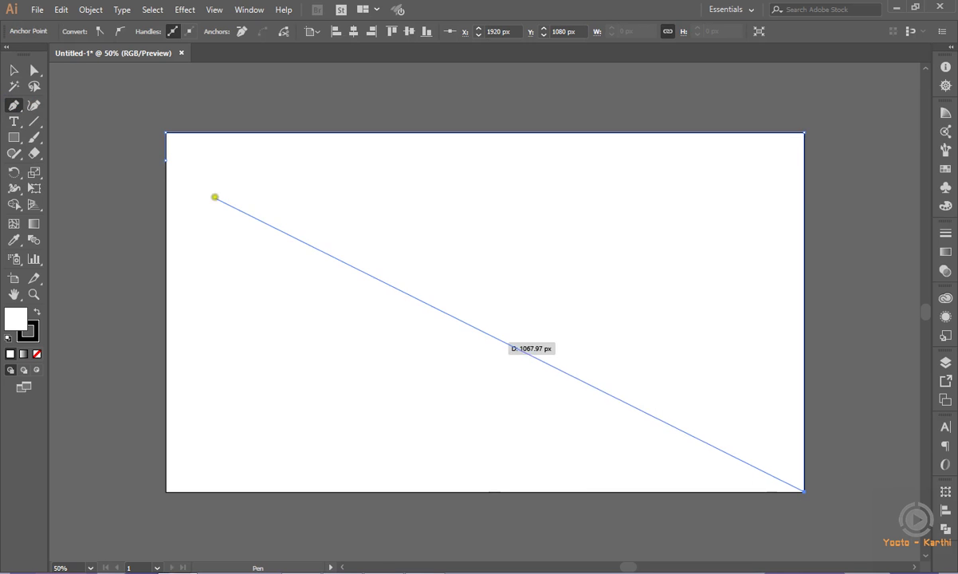
{"action": "left_click", "coordinate": [165, 160]}
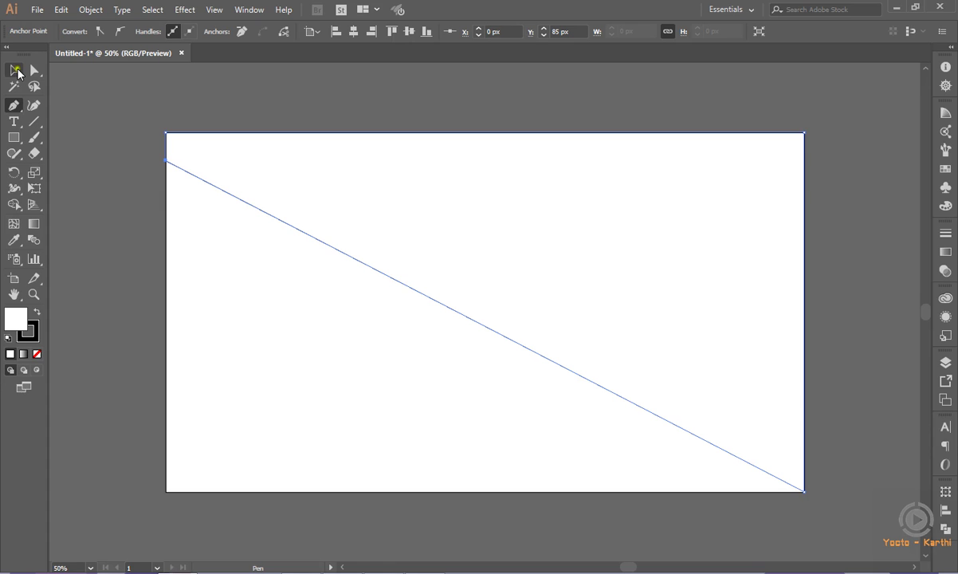
{"action": "left_click", "coordinate": [14, 70]}
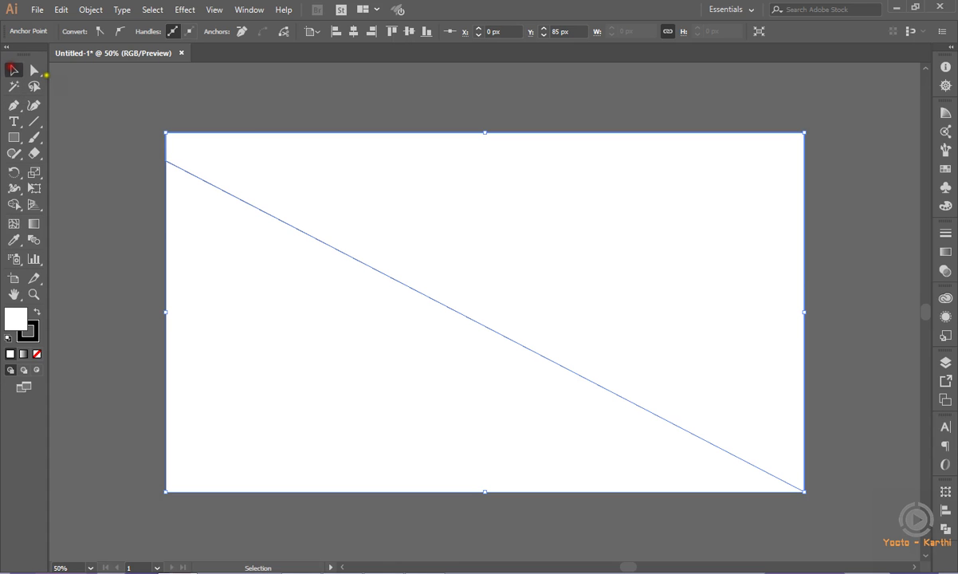
- Fill the diagonal shape with hex colour e23a59
{"action": "left_click", "coordinate": [18, 321]}
{"action": "double_click", "coordinate": [18, 321]}
{"action": "type", "text": "e23a59"}
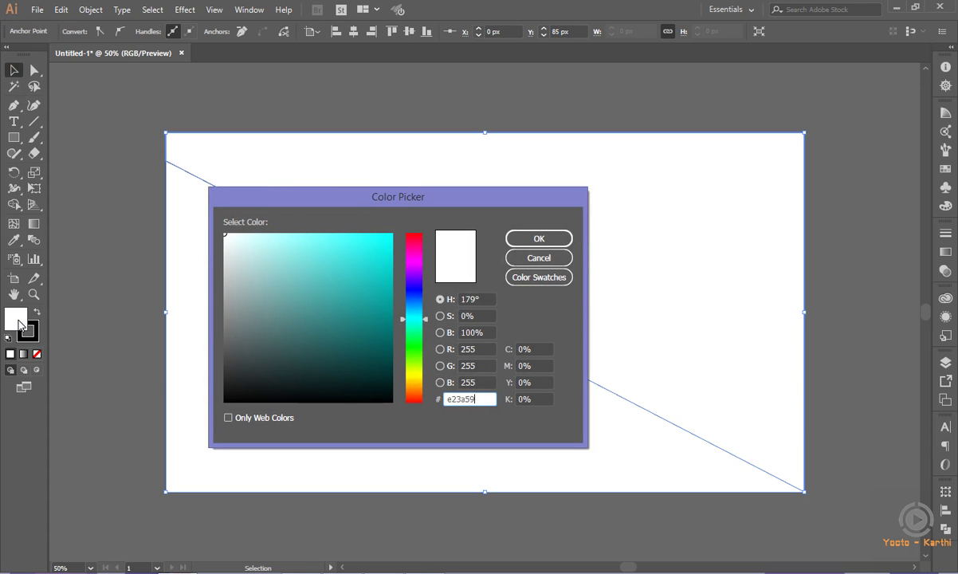
{"action": "key", "text": "Return"}
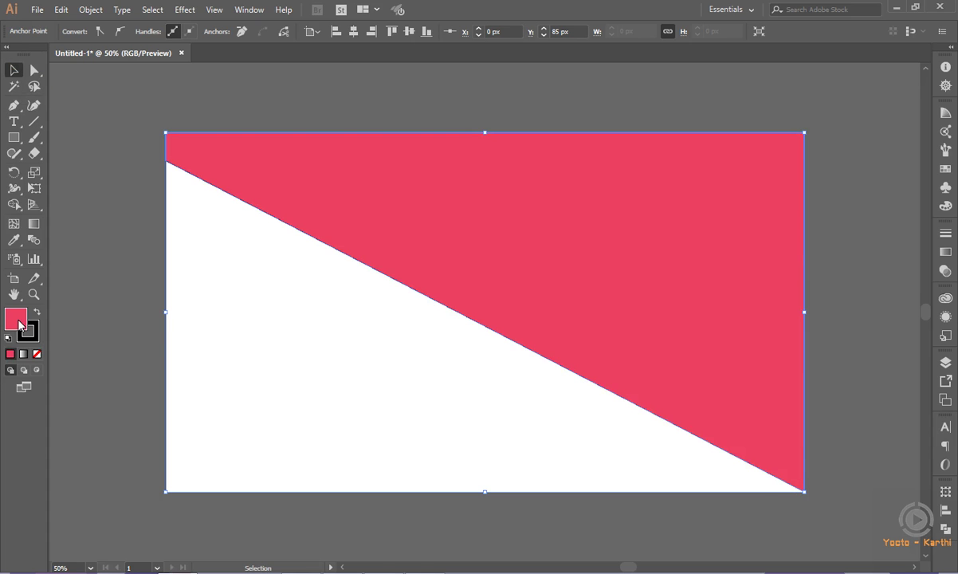
{"action": "left_click", "coordinate": [104, 153]}
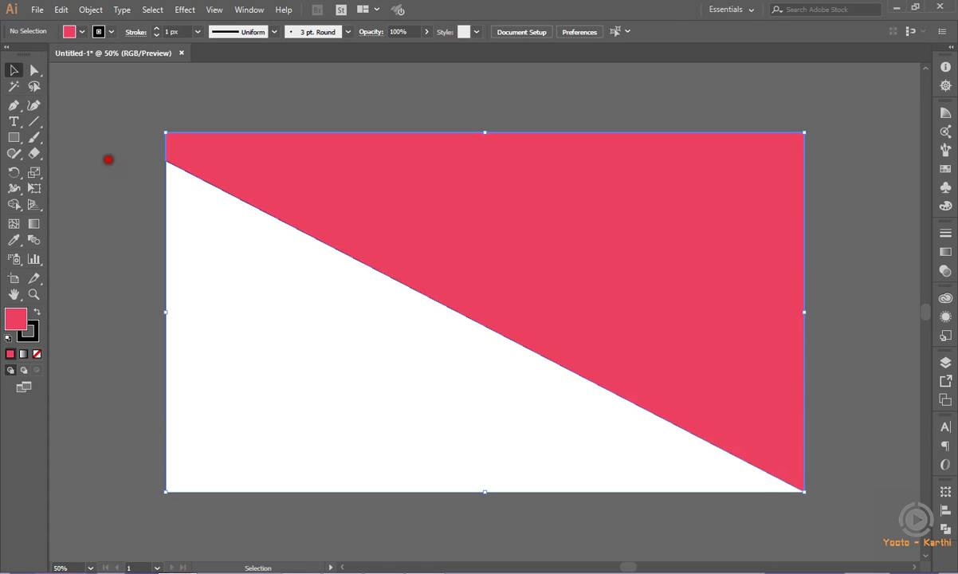
- Set the red shape's stroke to None and check the result
{"action": "left_click", "coordinate": [217, 161]}
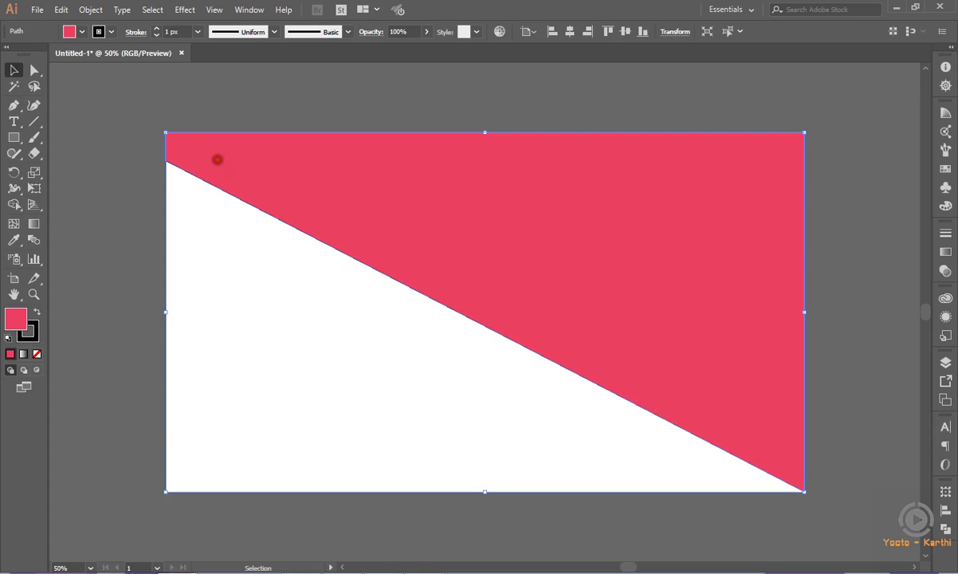
{"action": "left_click", "coordinate": [109, 29]}
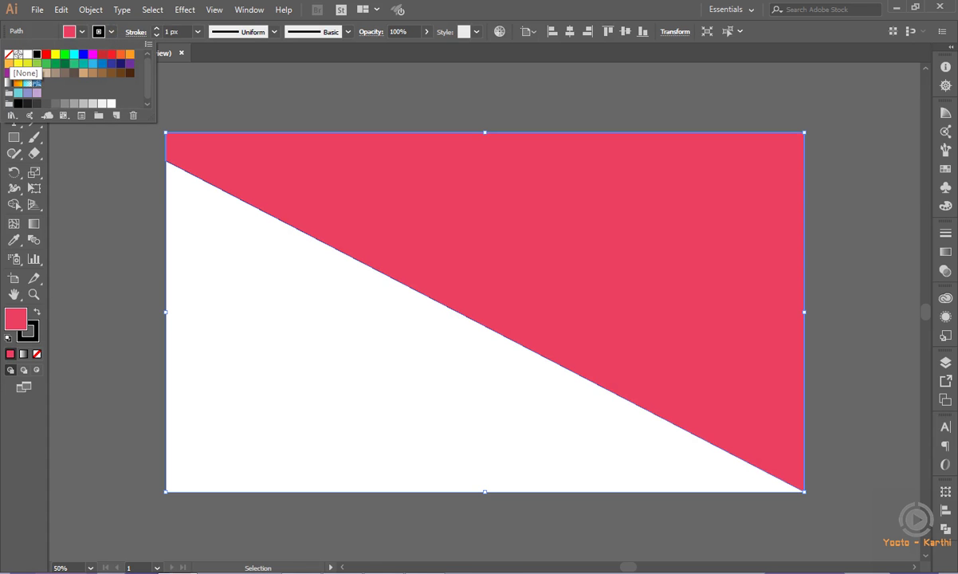
{"action": "left_click", "coordinate": [9, 54]}
{"action": "left_click", "coordinate": [240, 94]}
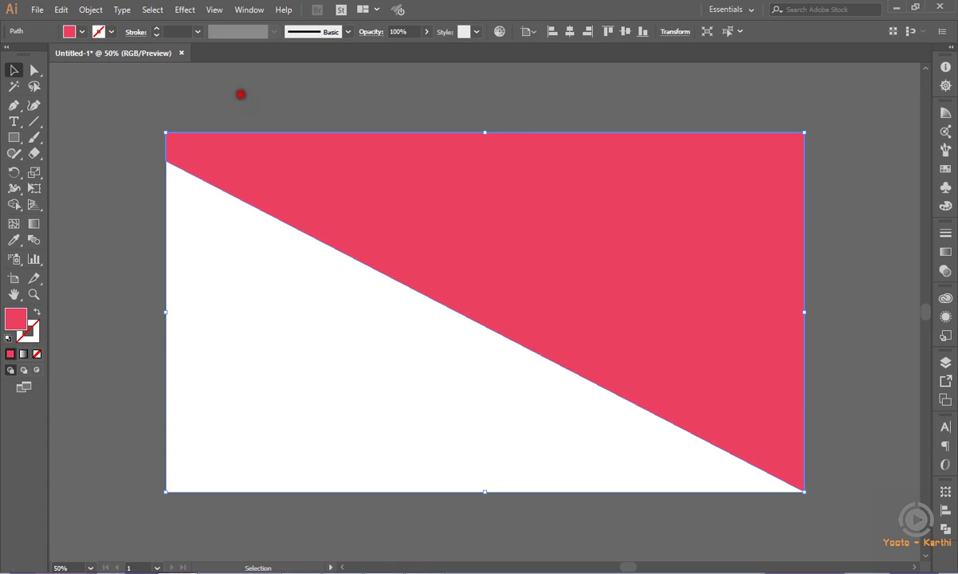
{"action": "left_click", "coordinate": [240, 94]}
{"action": "left_click", "coordinate": [310, 167]}
{"action": "left_click", "coordinate": [555, 86]}
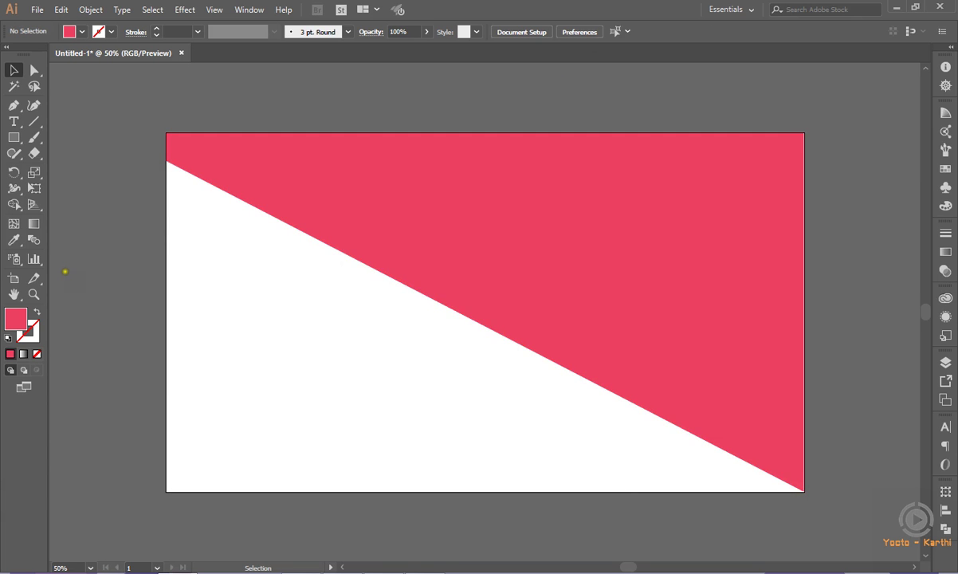
{"action": "left_click", "coordinate": [371, 203]}
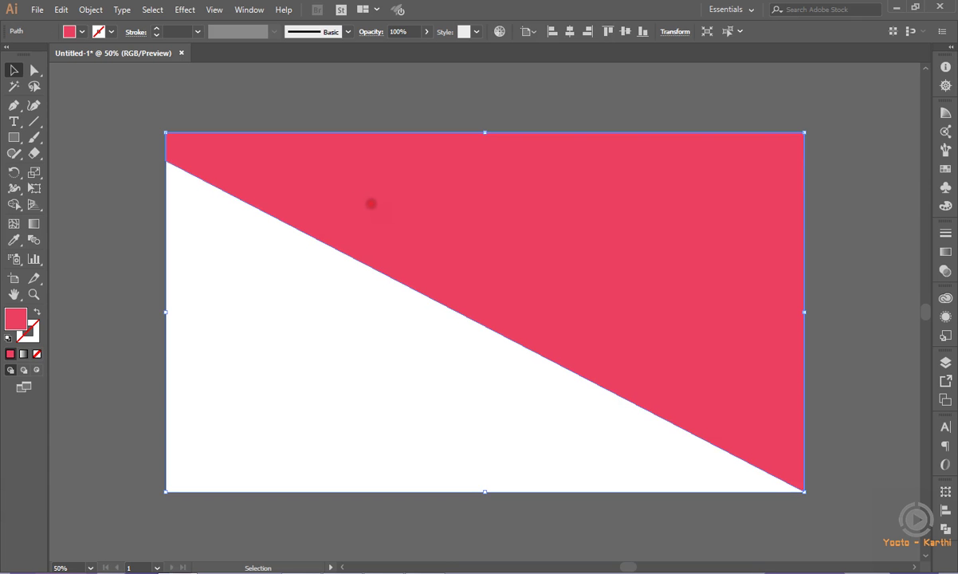
{"action": "left_click", "coordinate": [183, 89]}
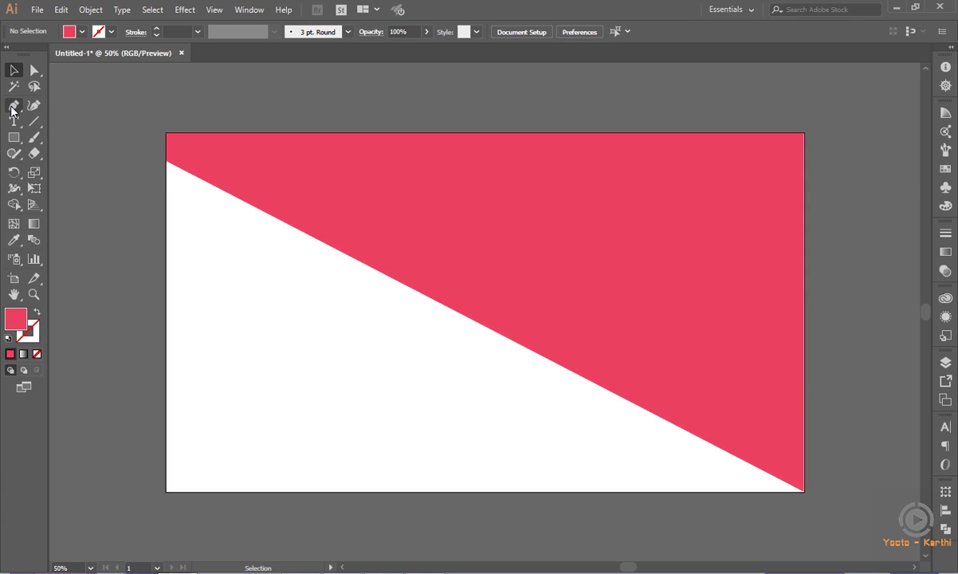
{"action": "left_click", "coordinate": [12, 106]}
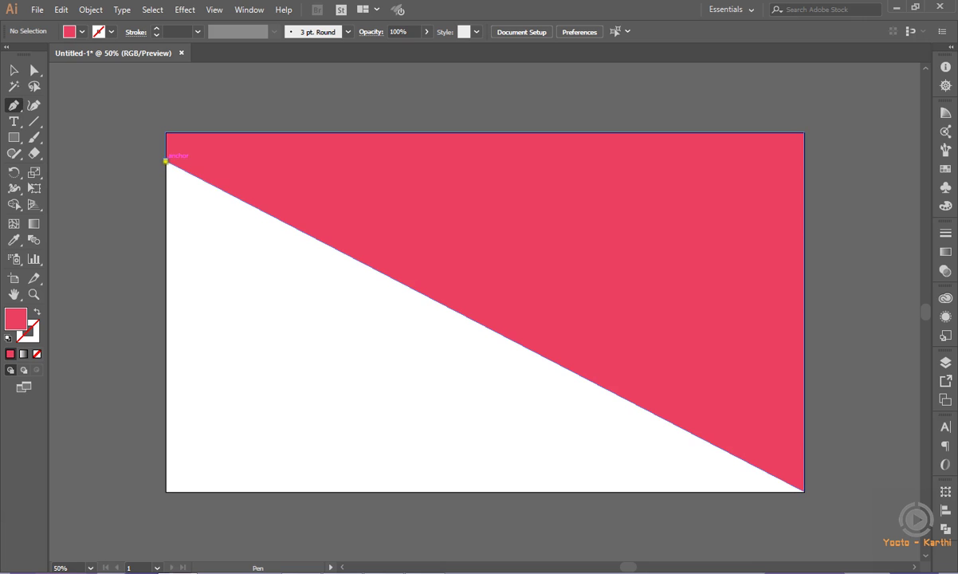
- Add a second triangle whose diagonal runs just below the first, then select it
{"action": "left_click", "coordinate": [165, 159]}
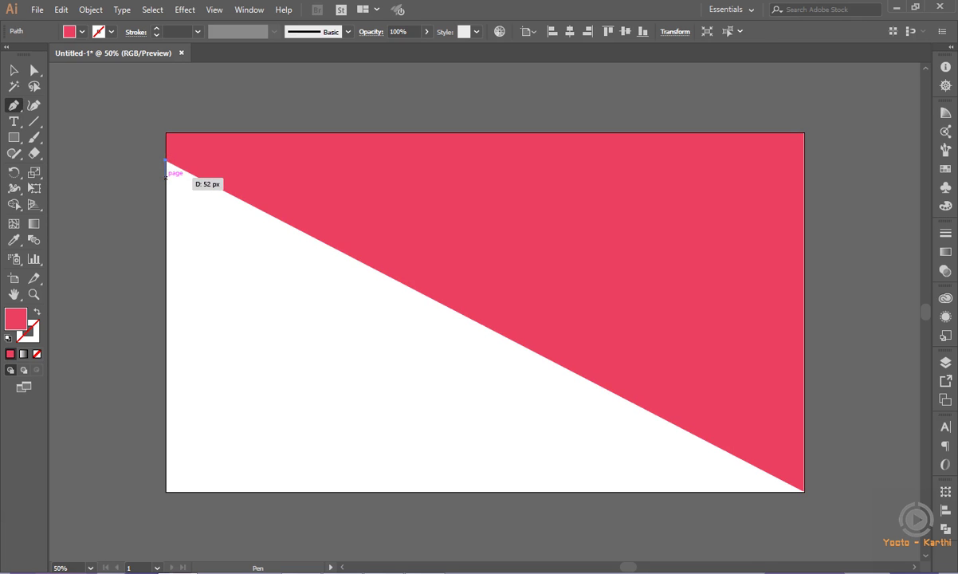
{"action": "left_click", "coordinate": [166, 176]}
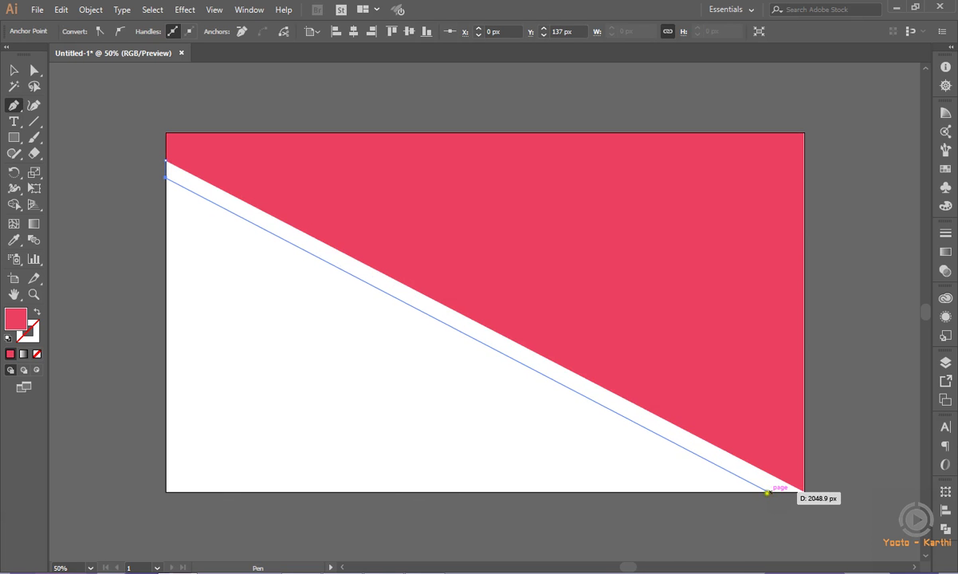
{"action": "left_click", "coordinate": [768, 492]}
{"action": "left_click", "coordinate": [767, 492]}
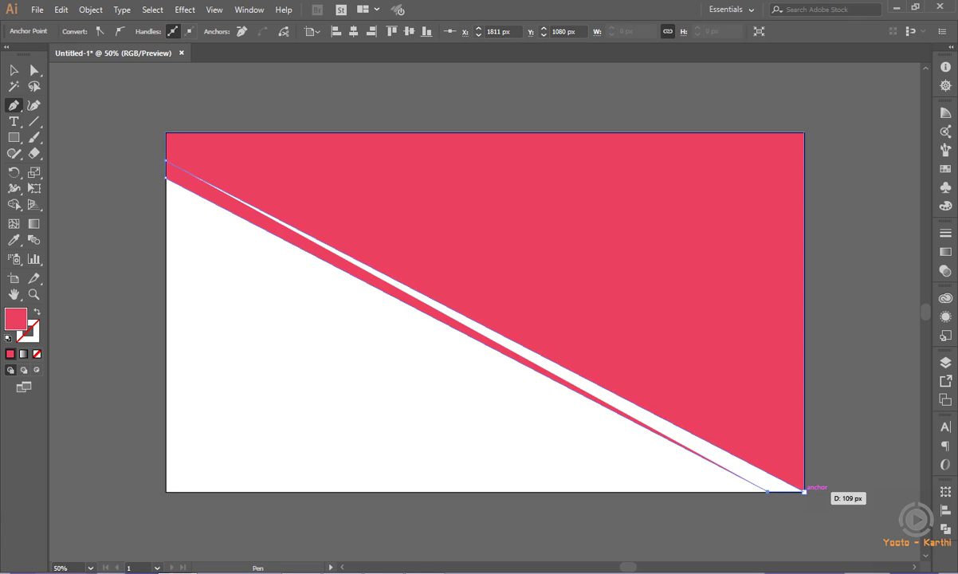
{"action": "left_click", "coordinate": [804, 491]}
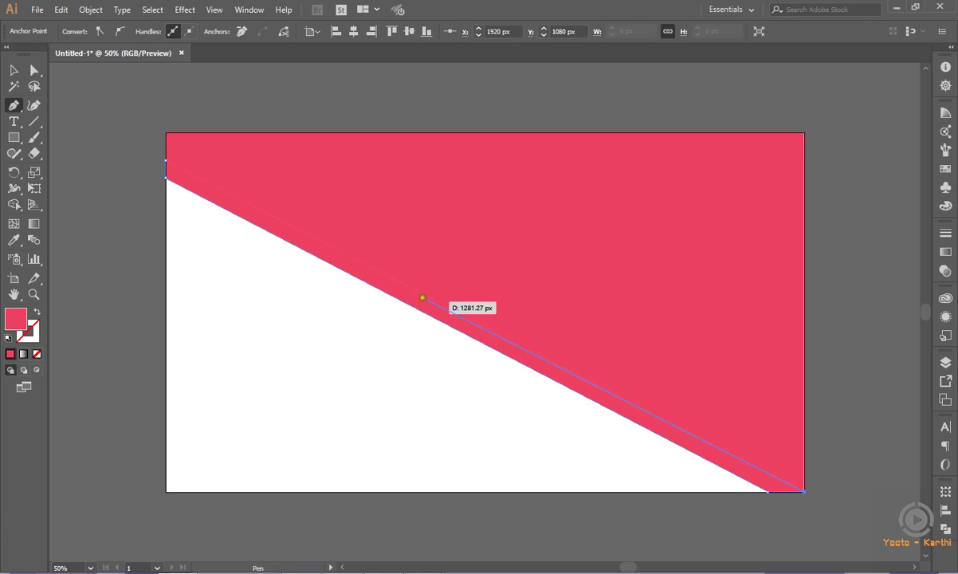
{"action": "left_click", "coordinate": [166, 160]}
{"action": "left_click", "coordinate": [13, 70]}
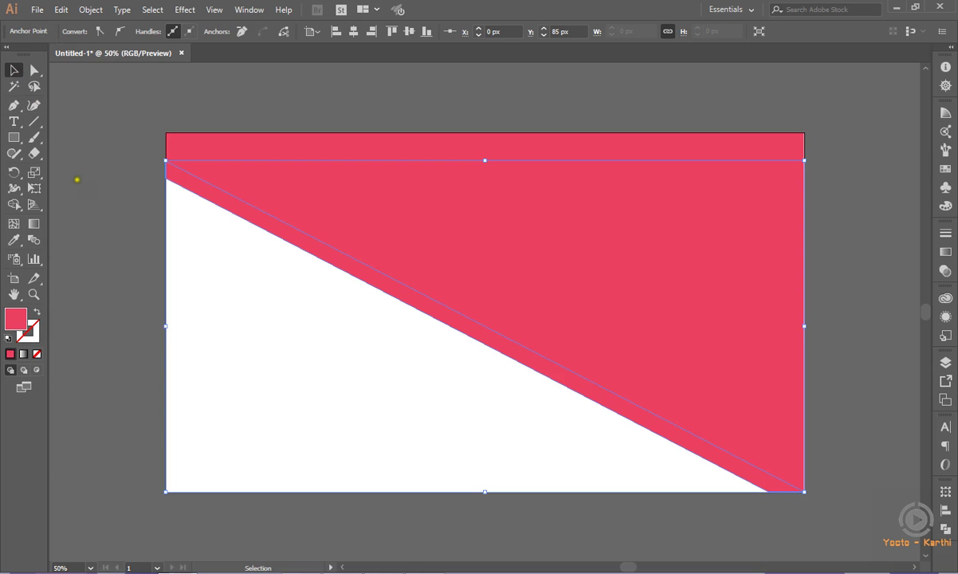
{"action": "left_click", "coordinate": [95, 152]}
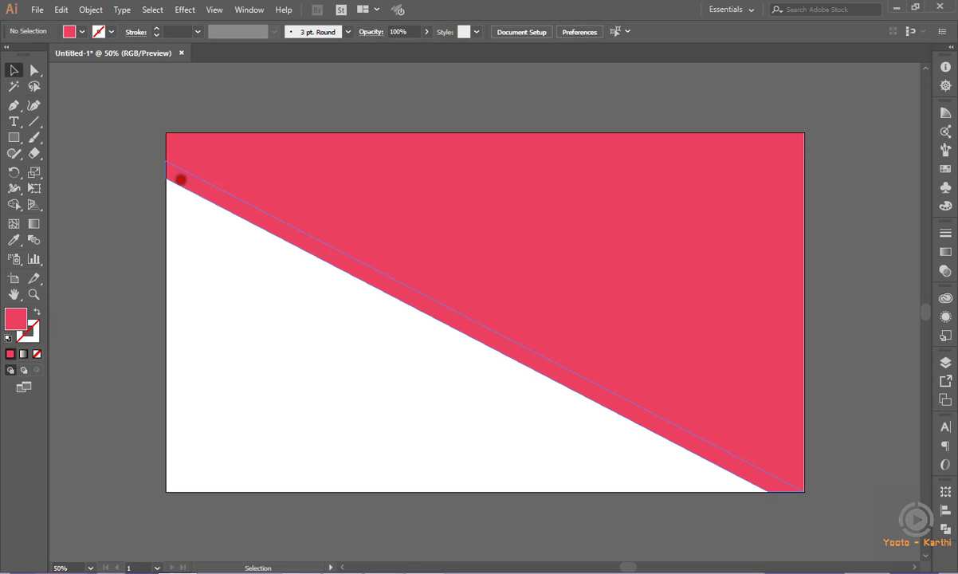
{"action": "left_click", "coordinate": [175, 181]}
- Change the lower triangle's fill to black
{"action": "left_click", "coordinate": [82, 32]}
{"action": "left_click", "coordinate": [37, 53]}
{"action": "left_click", "coordinate": [178, 74]}
{"action": "left_click", "coordinate": [181, 89]}
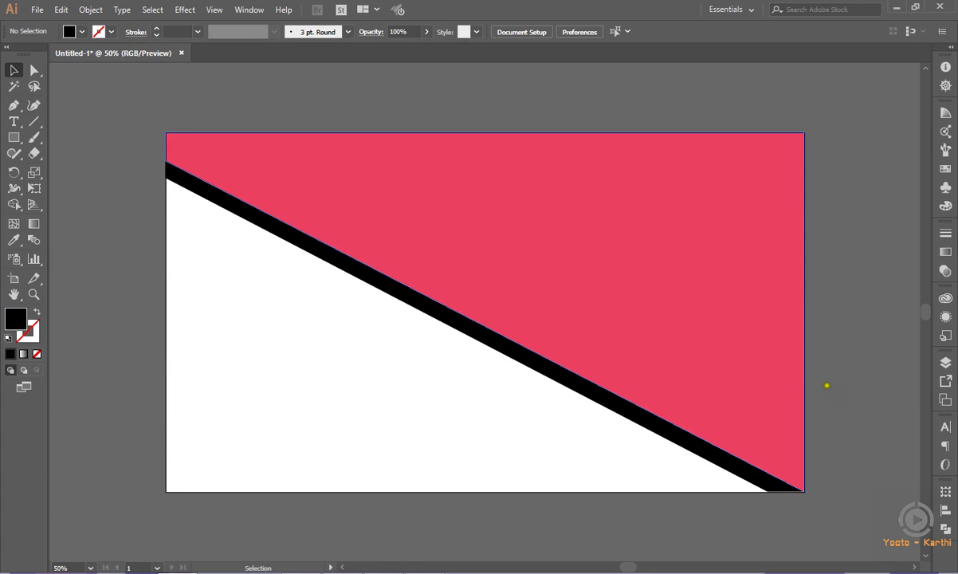
- Lock both triangle paths in the Layers panel
{"action": "left_click", "coordinate": [946, 362]}
{"action": "left_click", "coordinate": [696, 267]}
{"action": "left_click_drag", "start_coordinate": [677, 293], "coordinate": [677, 280]}
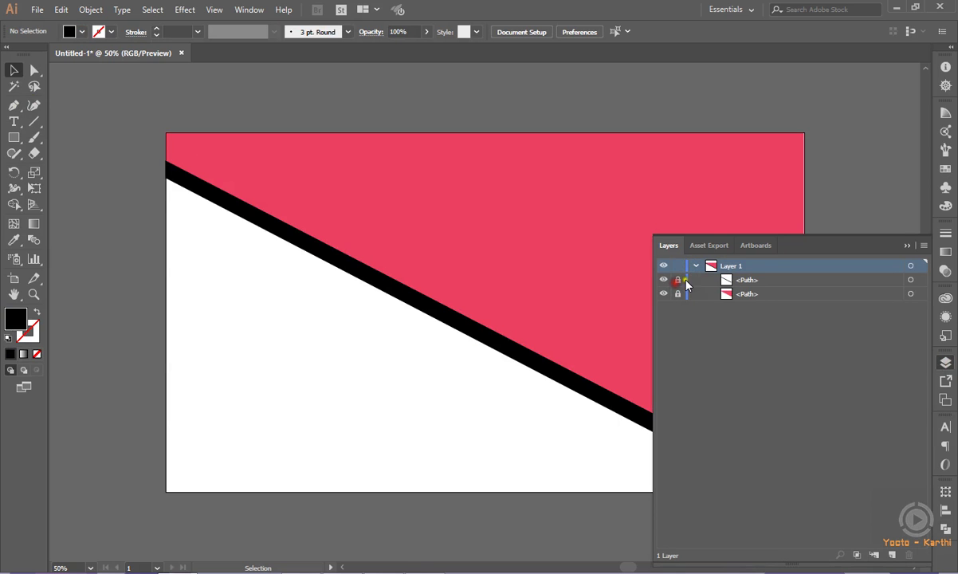
{"action": "left_click", "coordinate": [907, 245]}
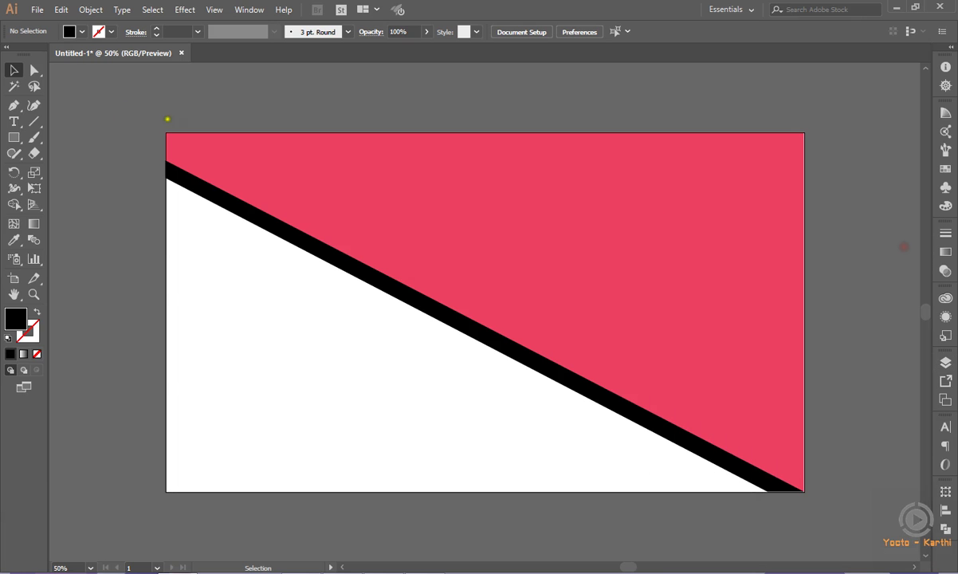
- Draw a triangle from the top edge to the top-right corner and partway down the right edge
{"action": "left_click", "coordinate": [13, 104]}
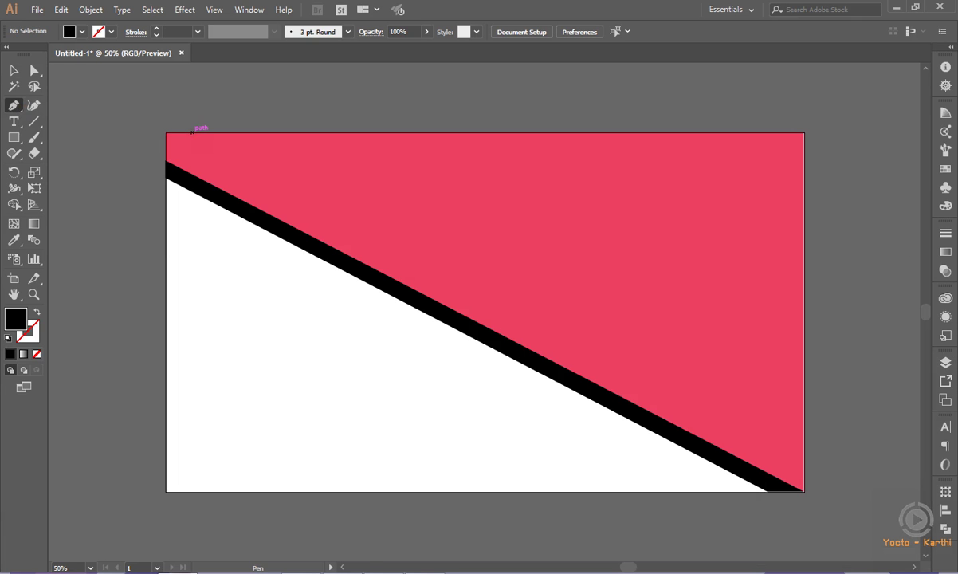
{"action": "left_click", "coordinate": [192, 131]}
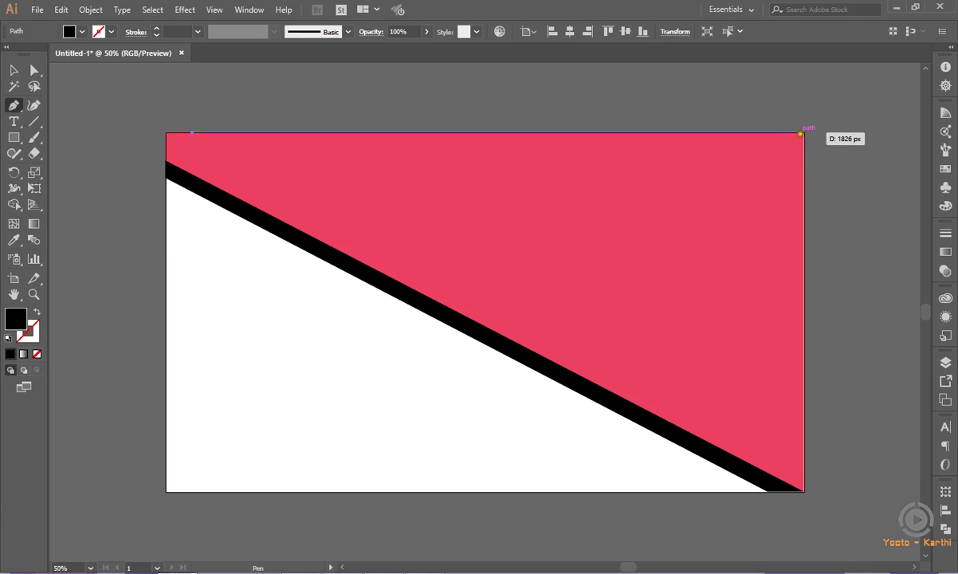
{"action": "left_click", "coordinate": [802, 133]}
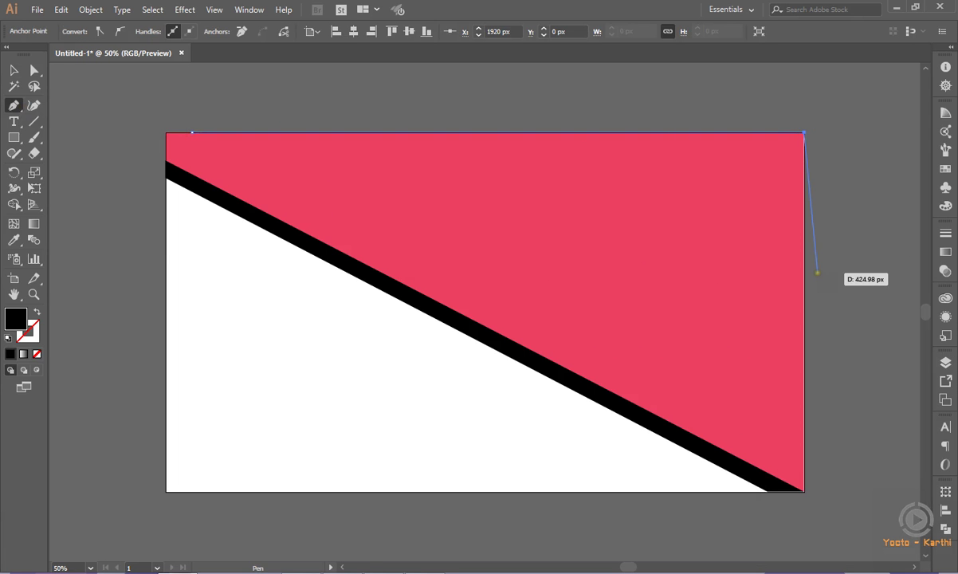
{"action": "key", "text": "ctrl+z"}
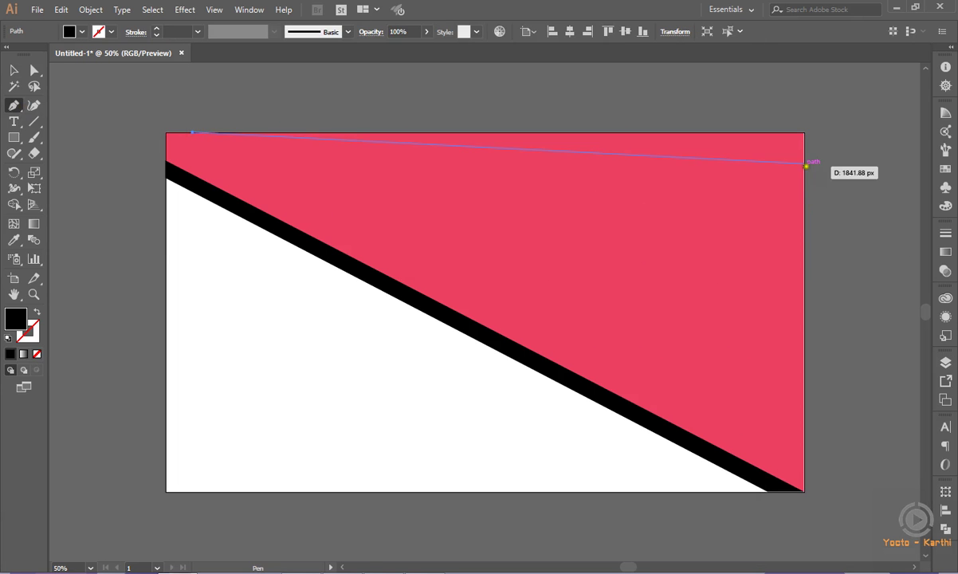
{"action": "left_click", "coordinate": [803, 133]}
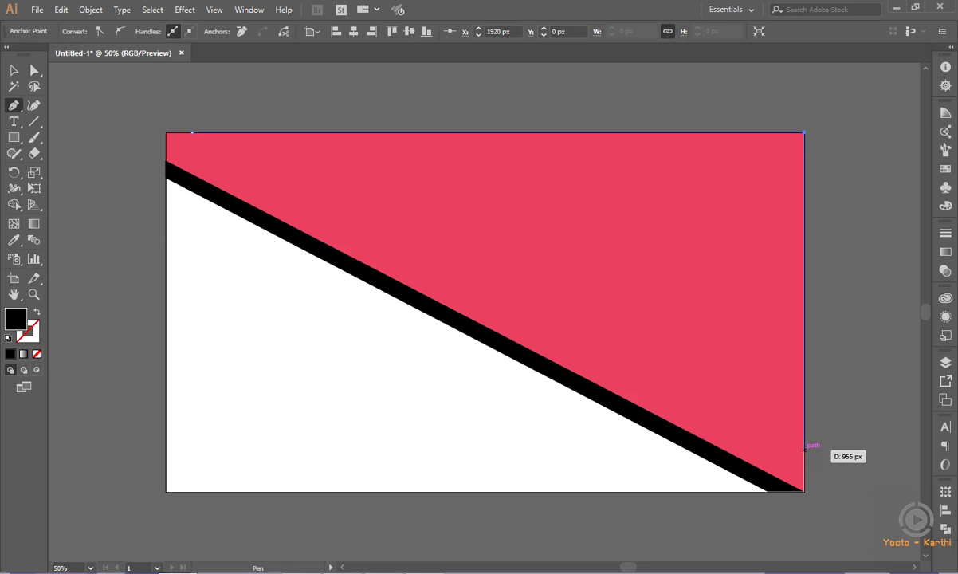
{"action": "left_click", "coordinate": [804, 449]}
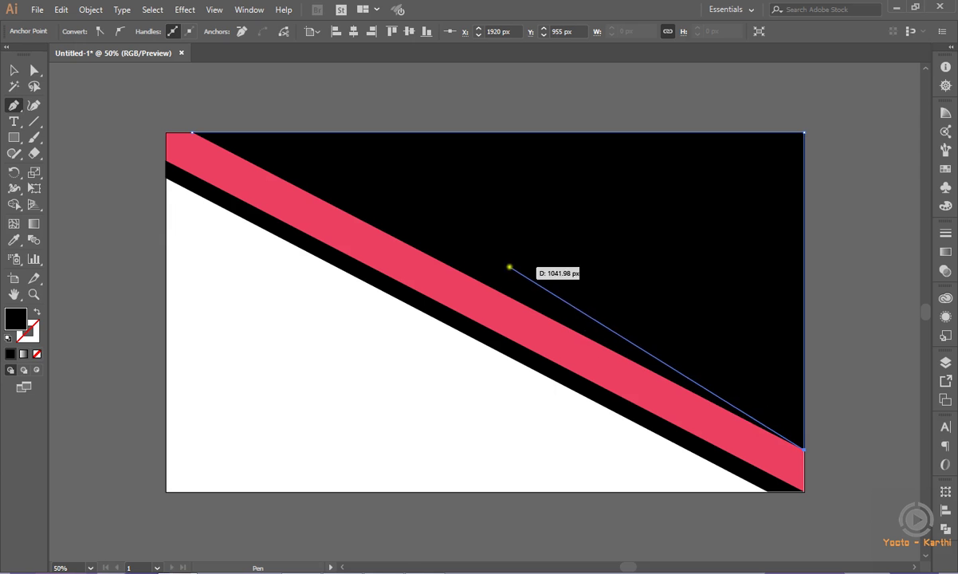
{"action": "left_click", "coordinate": [191, 132]}
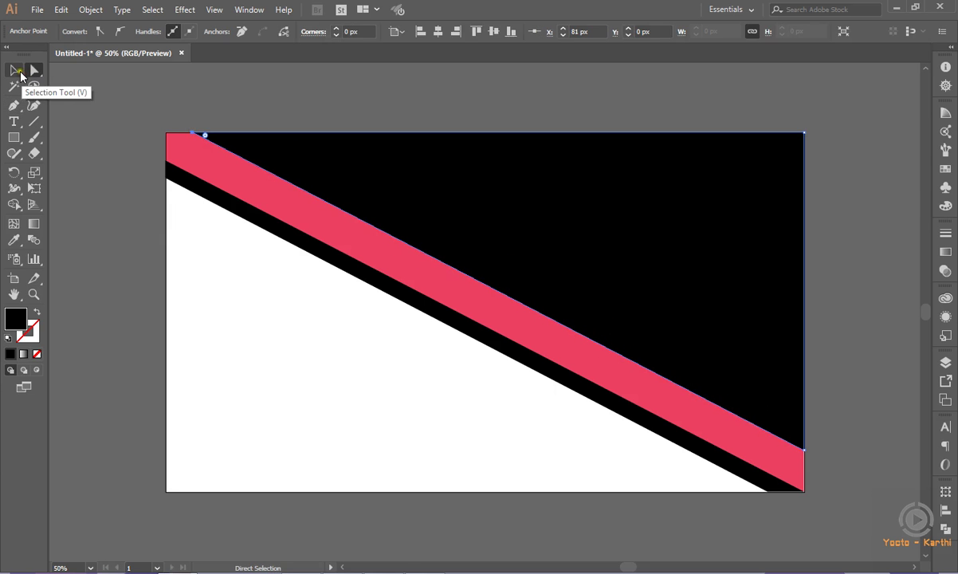
- Fill the new triangle with yellow fcc82b
{"action": "left_click", "coordinate": [13, 70]}
{"action": "left_click", "coordinate": [195, 73]}
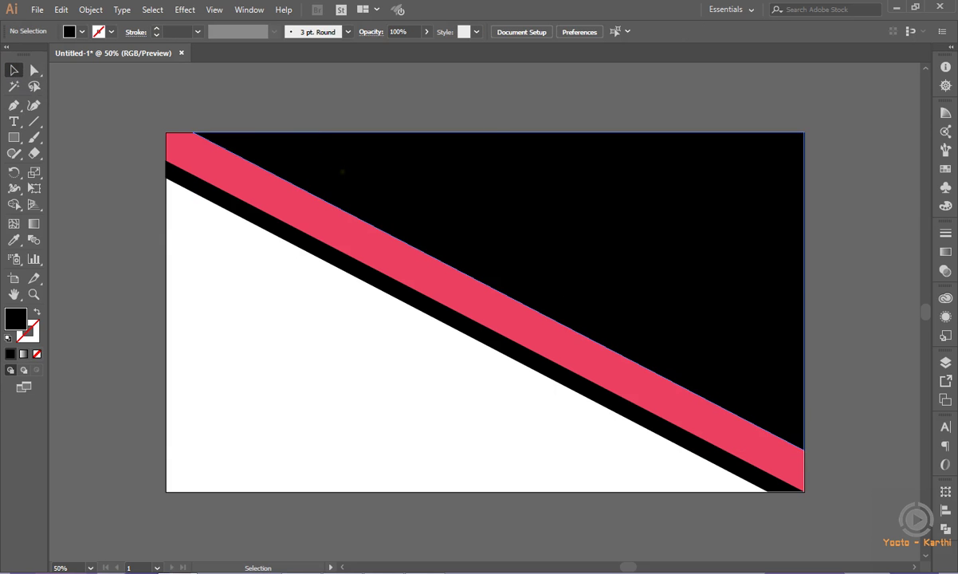
{"action": "left_click", "coordinate": [279, 163]}
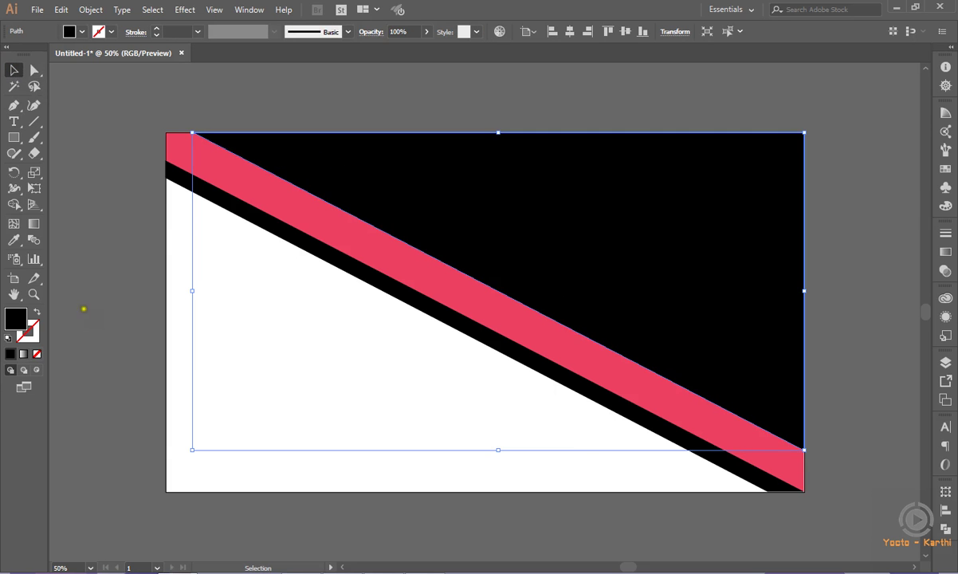
{"action": "double_click", "coordinate": [15, 318]}
{"action": "type", "text": "fcc82"}
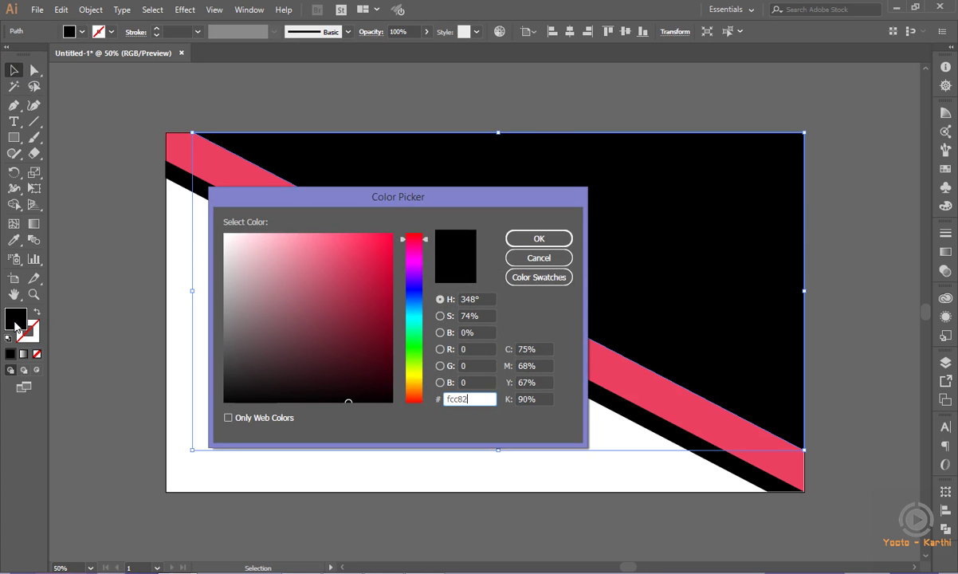
{"action": "key", "text": "Return"}
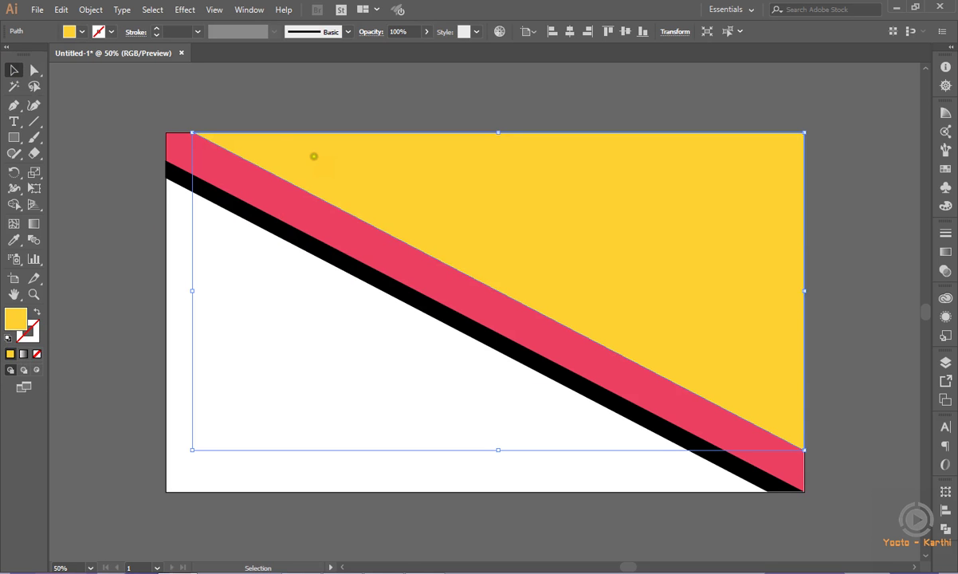
{"action": "left_click", "coordinate": [123, 123]}
- Change the triangle's fill to steel blue 3e7b97
{"action": "left_click", "coordinate": [338, 164]}
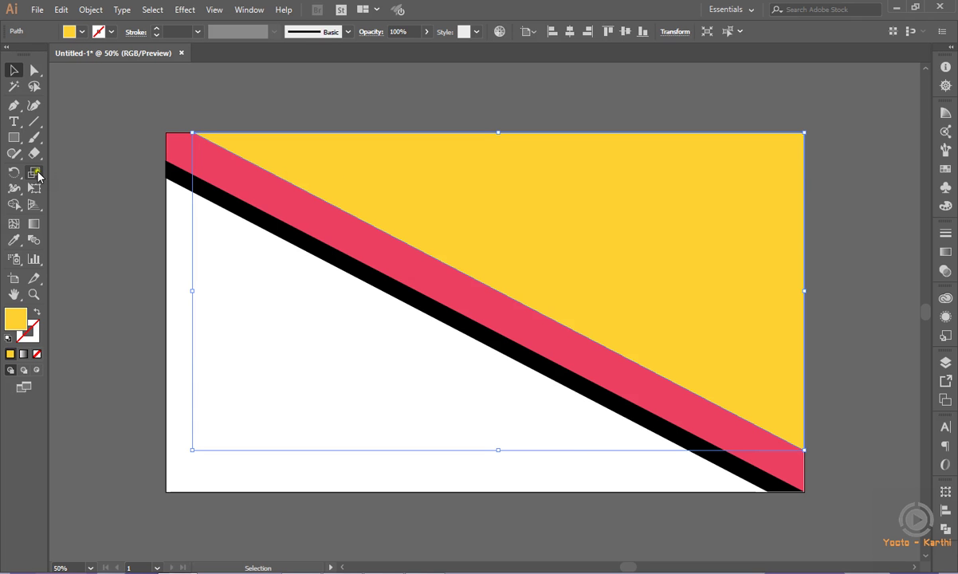
{"action": "double_click", "coordinate": [14, 320]}
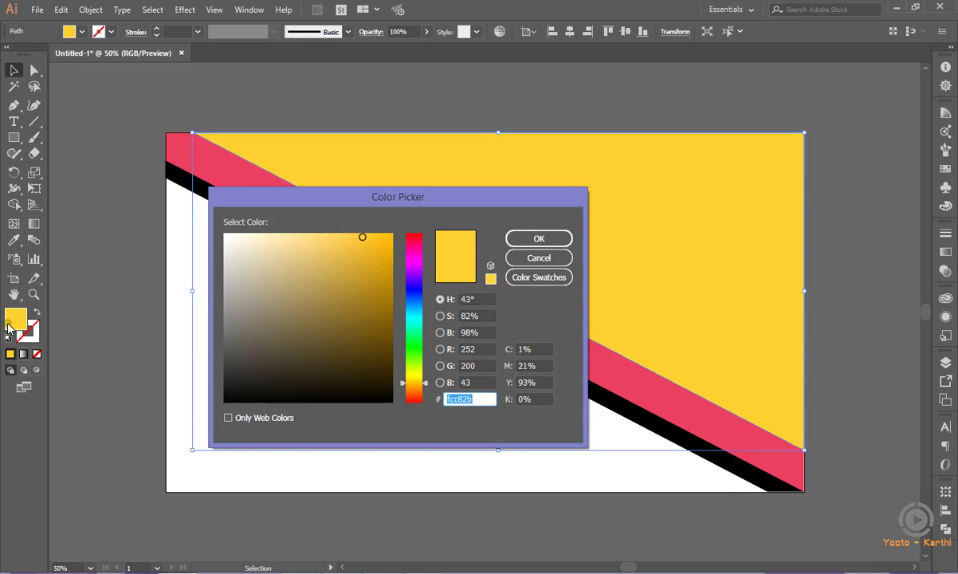
{"action": "type", "text": "3e7b97"}
{"action": "key", "text": "Return"}
{"action": "left_click", "coordinate": [131, 213]}
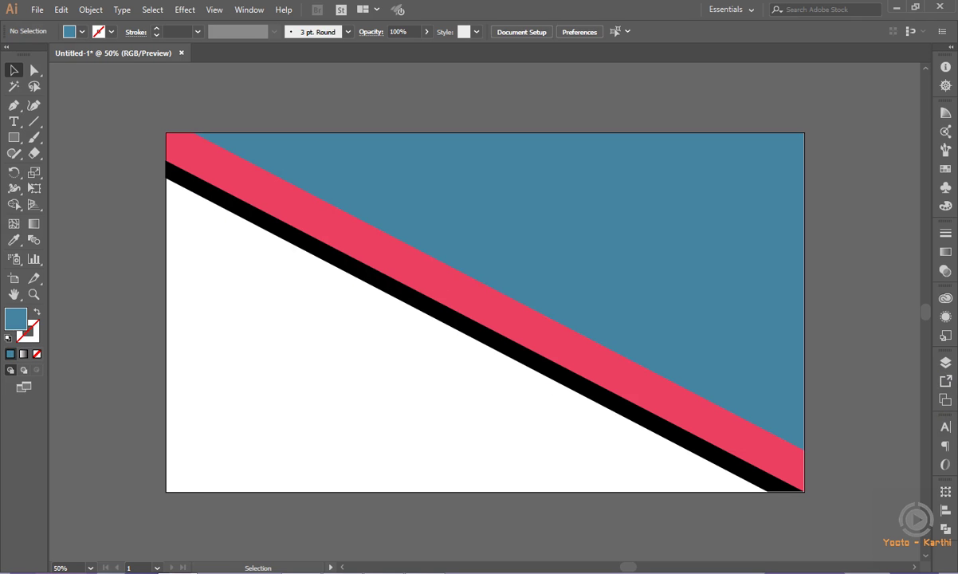
{"action": "left_click", "coordinate": [14, 104]}
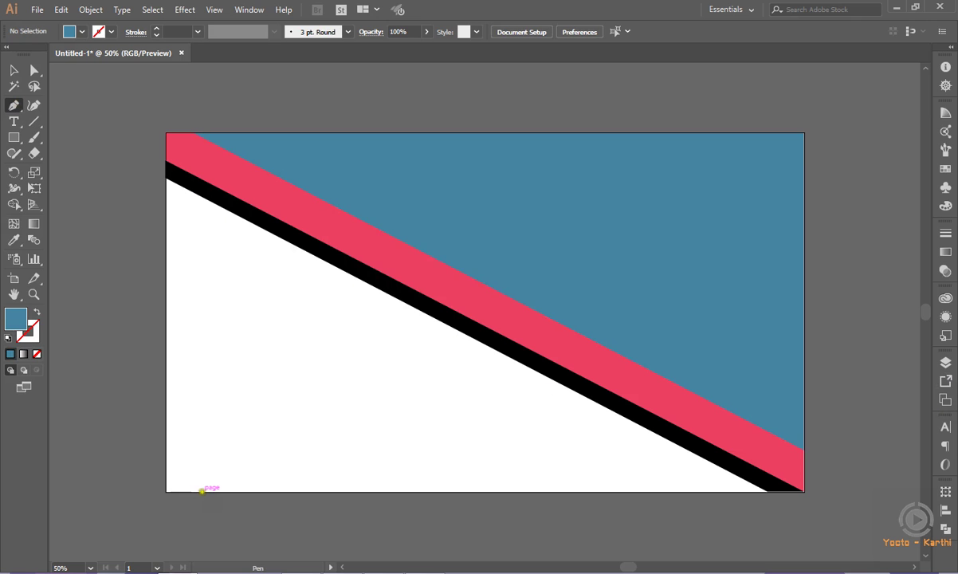
- Lock the blue triangle path in the Layers panel
{"action": "left_click", "coordinate": [201, 490]}
{"action": "left_click", "coordinate": [801, 492]}
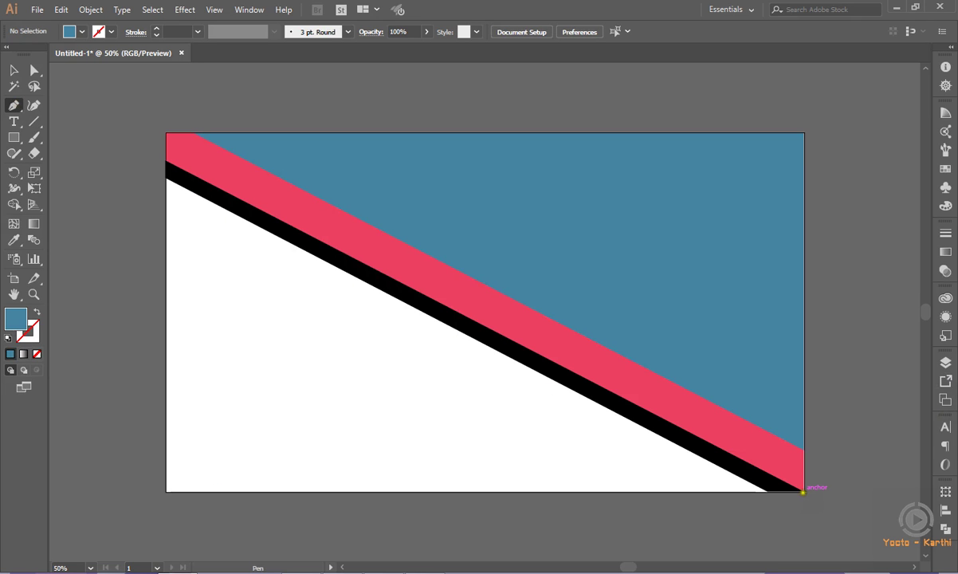
{"action": "left_click", "coordinate": [945, 361]}
{"action": "left_click_drag", "start_coordinate": [679, 307], "coordinate": [678, 280]}
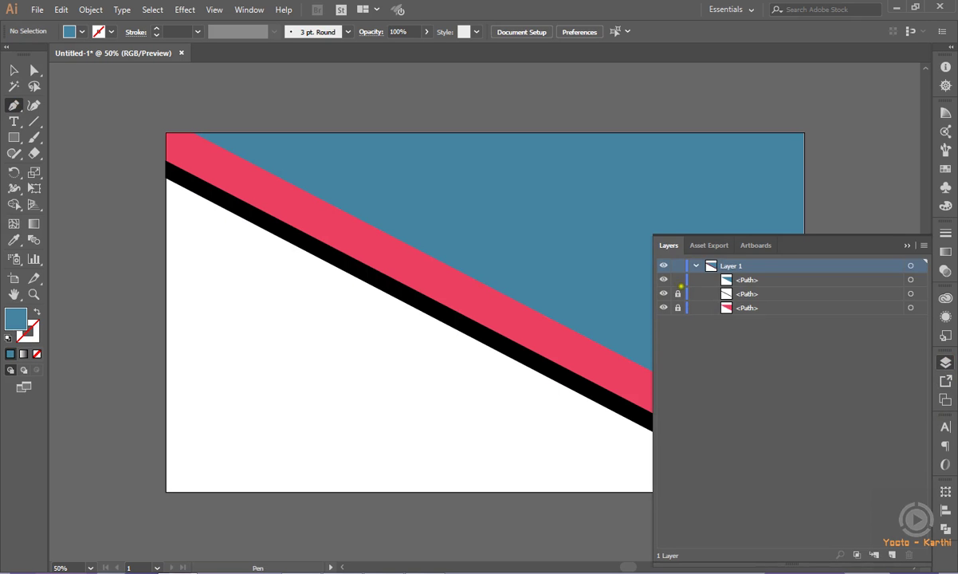
{"action": "left_click", "coordinate": [900, 245]}
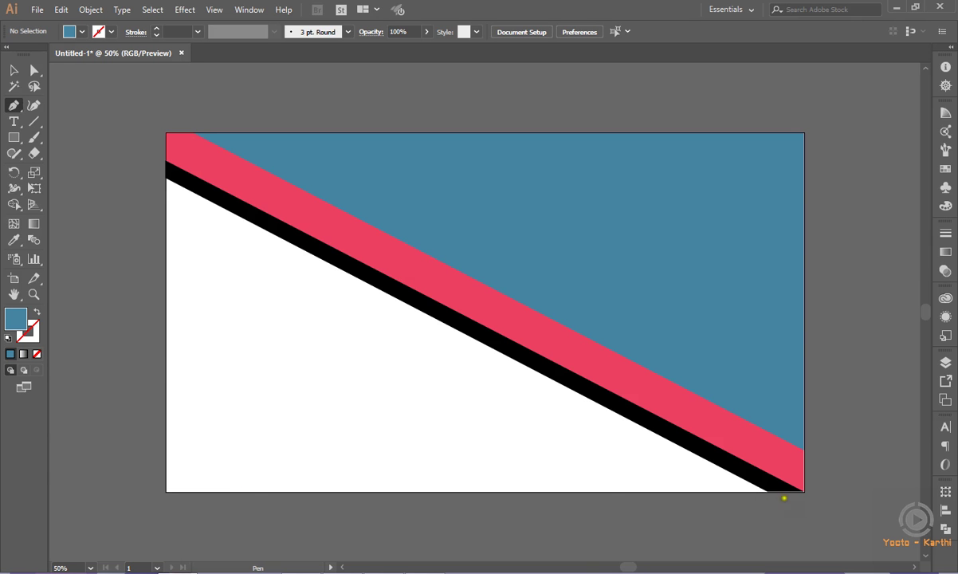
- Draw a triangle from the bottom-right corner, along the bottom edge, up to the top-right corner
{"action": "left_click", "coordinate": [803, 490]}
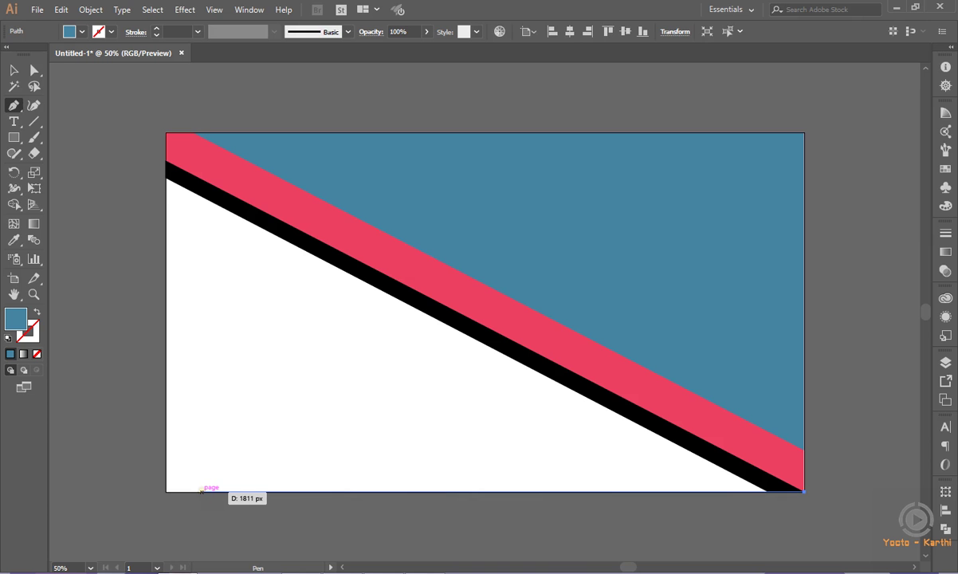
{"action": "left_click", "coordinate": [203, 489]}
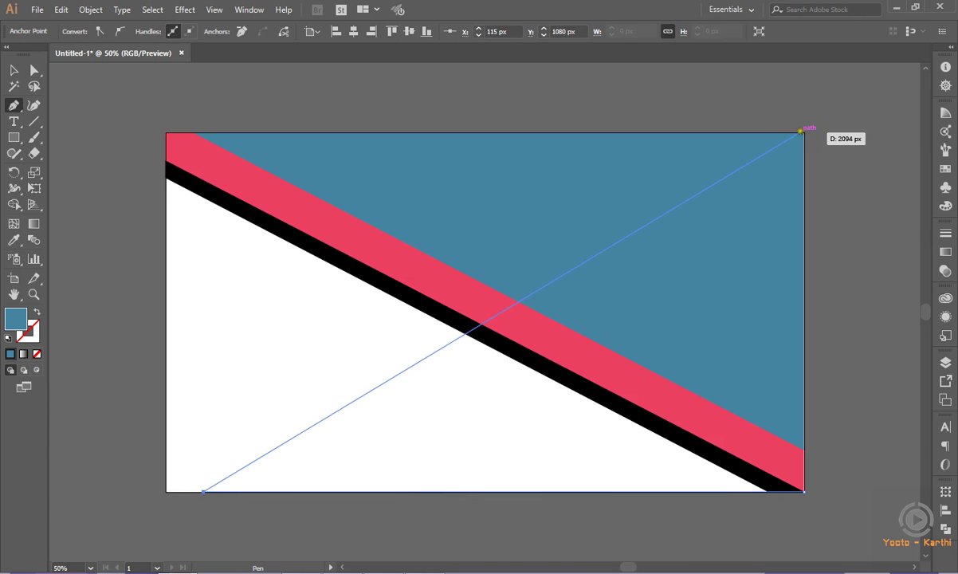
{"action": "left_click", "coordinate": [803, 133]}
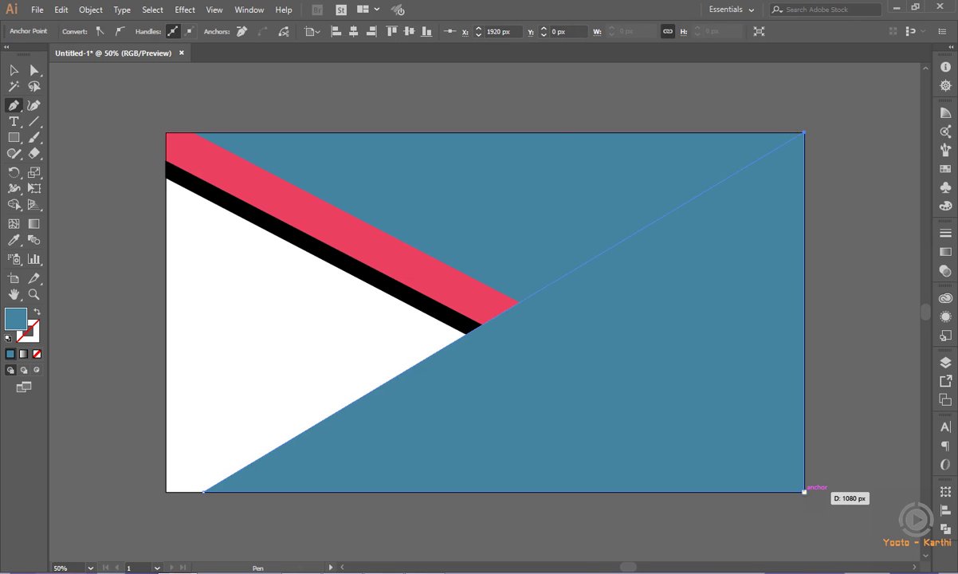
{"action": "left_click", "coordinate": [804, 490]}
{"action": "left_click", "coordinate": [15, 72]}
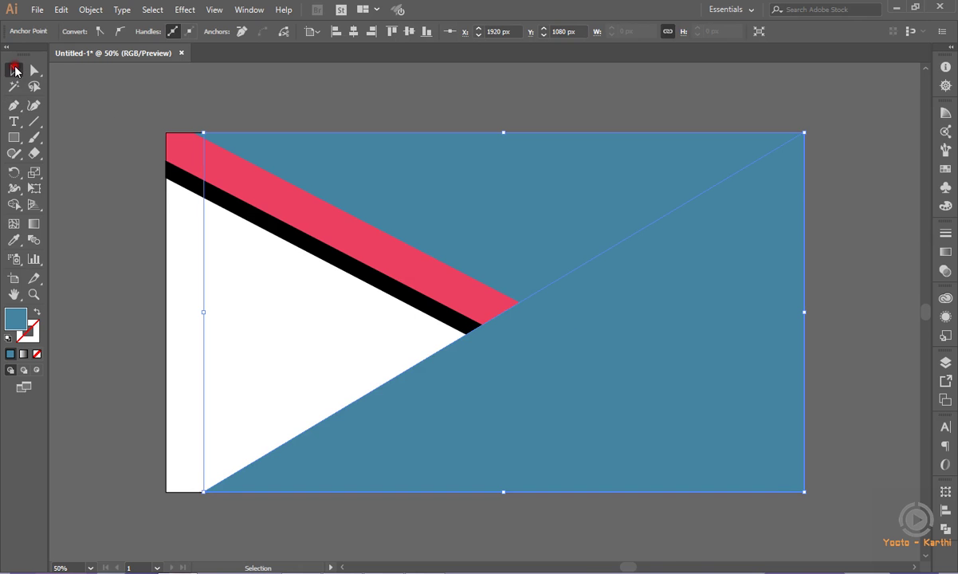
- Fill the new lower-right triangle with yellow fcc82b
{"action": "double_click", "coordinate": [20, 319]}
{"action": "type", "text": "fcc82b"}
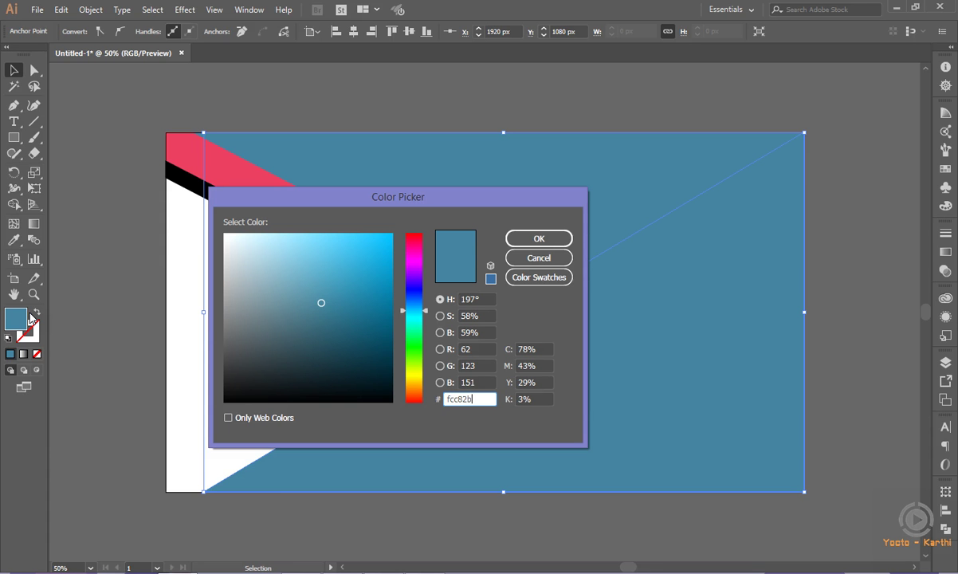
{"action": "key", "text": "Return"}
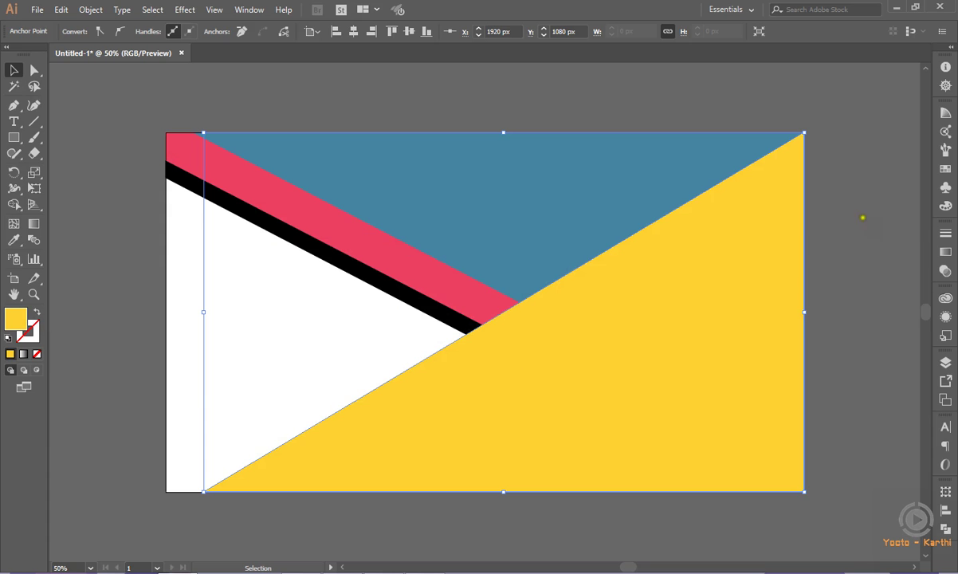
- Move the yellow path below the blue path in Layers and lock it
{"action": "left_click", "coordinate": [945, 363]}
{"action": "left_click", "coordinate": [780, 279]}
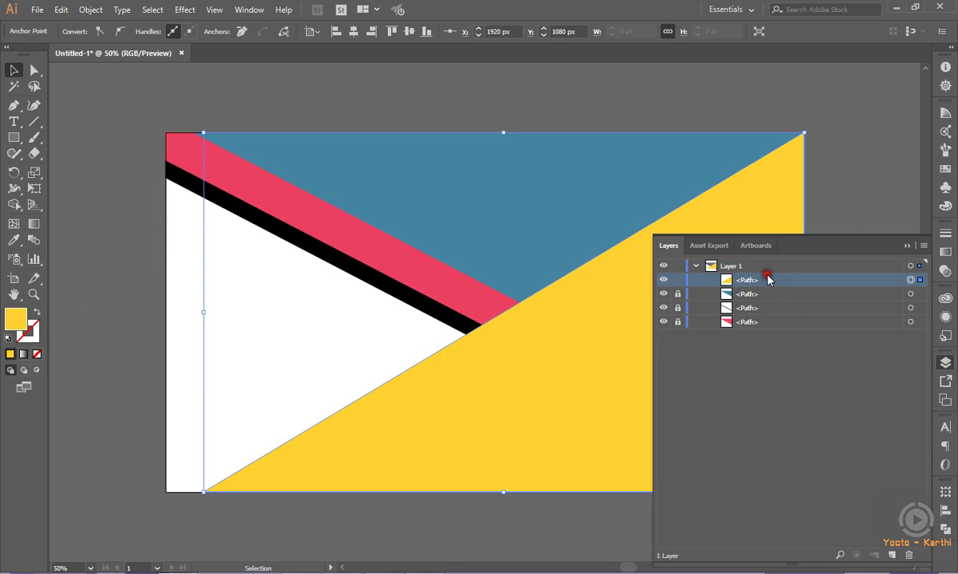
{"action": "left_click_drag", "start_coordinate": [780, 280], "coordinate": [779, 301]}
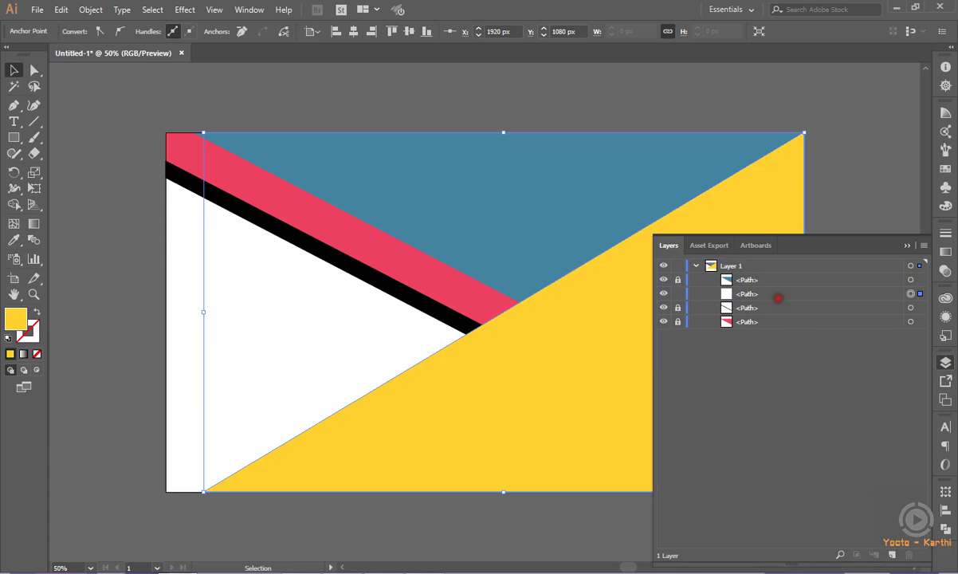
{"action": "left_click", "coordinate": [907, 244]}
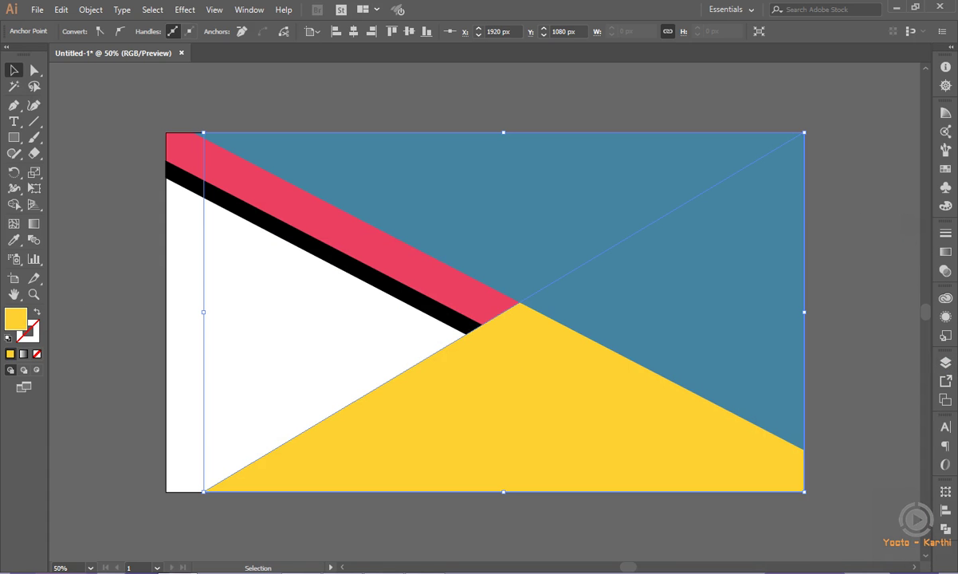
{"action": "left_click", "coordinate": [945, 362]}
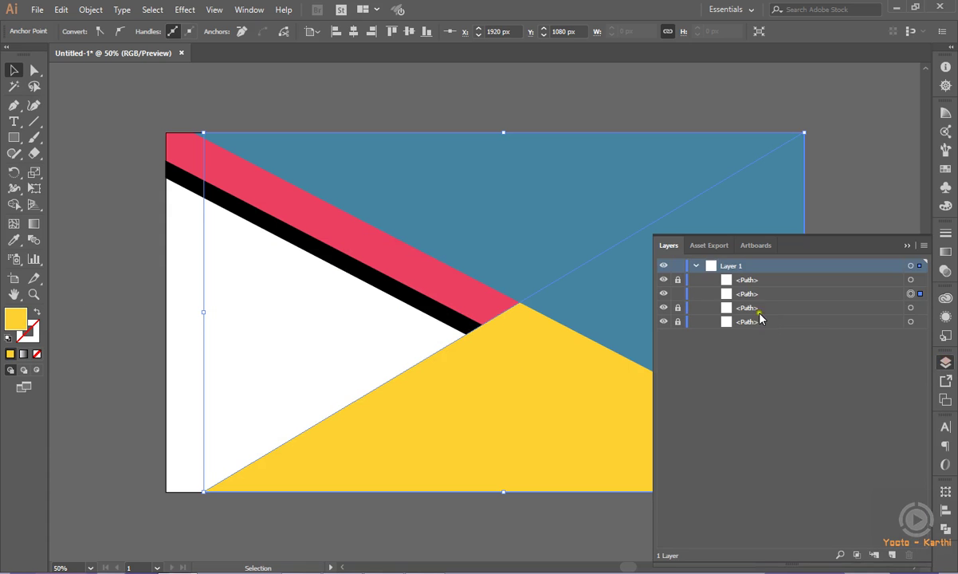
{"action": "left_click", "coordinate": [678, 293]}
{"action": "left_click", "coordinate": [906, 246]}
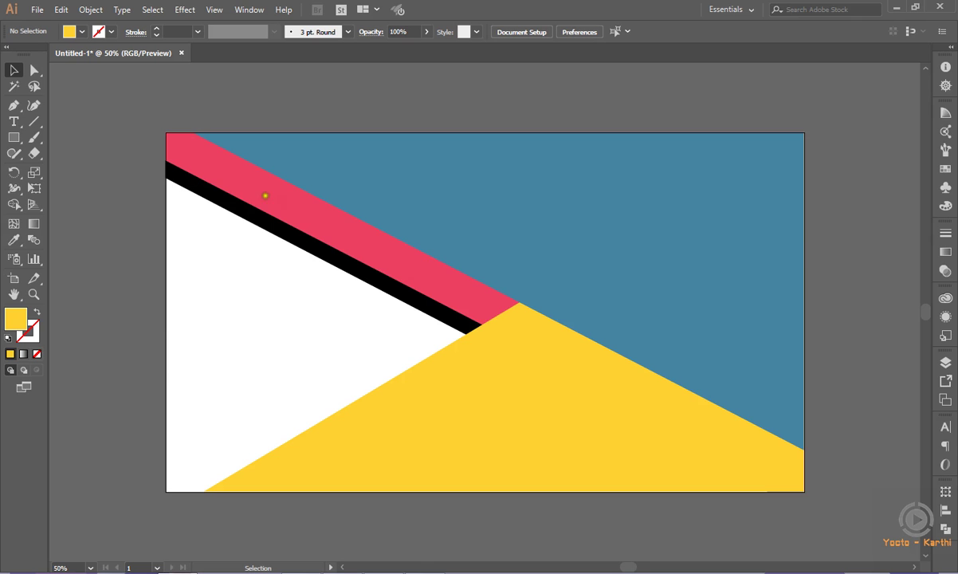
- Unlock the black stripe, Alt-drag a copy above the pink band, and align it to the artboard's right edge
{"action": "left_click", "coordinate": [945, 362]}
{"action": "left_click", "coordinate": [678, 307]}
{"action": "left_click", "coordinate": [910, 307]}
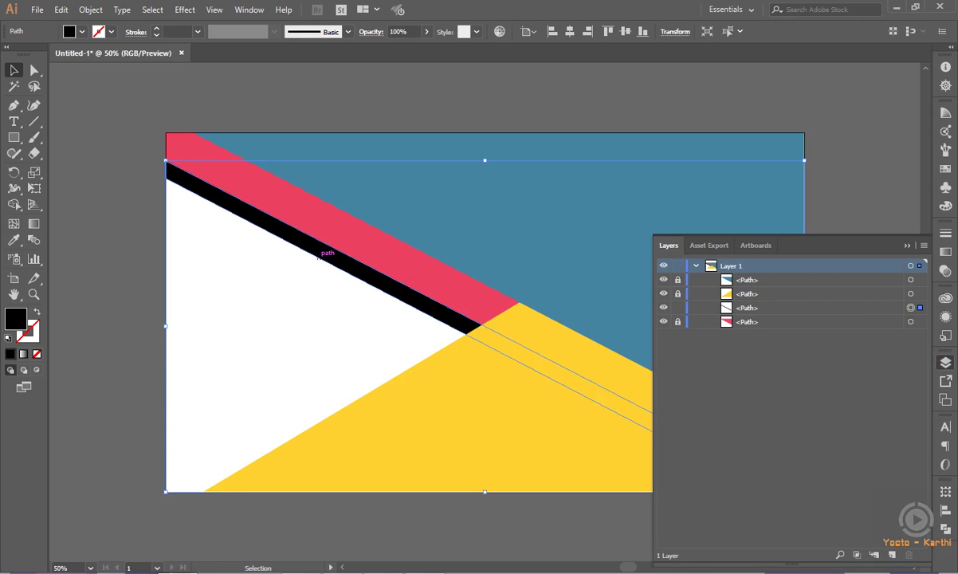
{"action": "left_click_drag", "start_coordinate": [317, 257], "coordinate": [312, 213]}
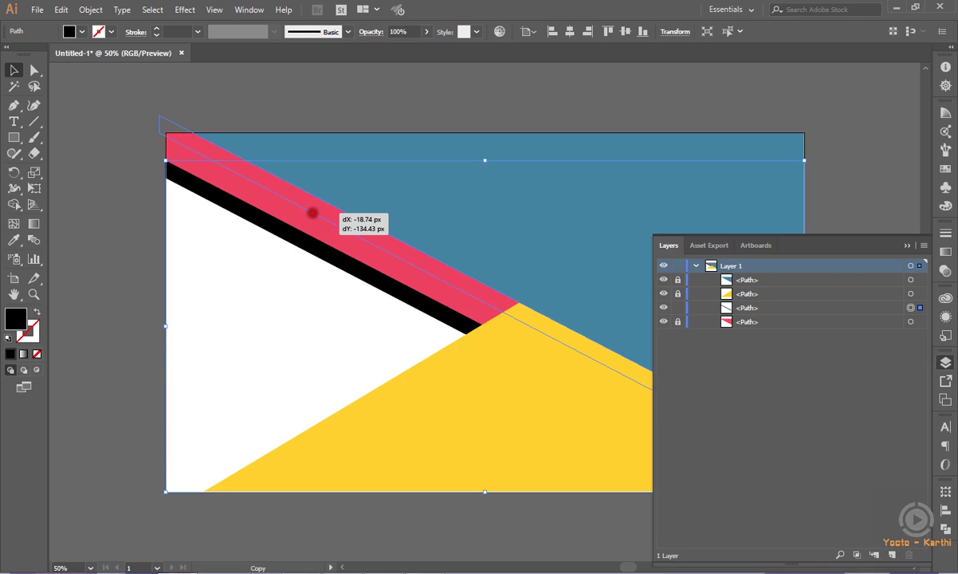
{"action": "left_click_drag", "start_coordinate": [312, 213], "coordinate": [313, 213]}
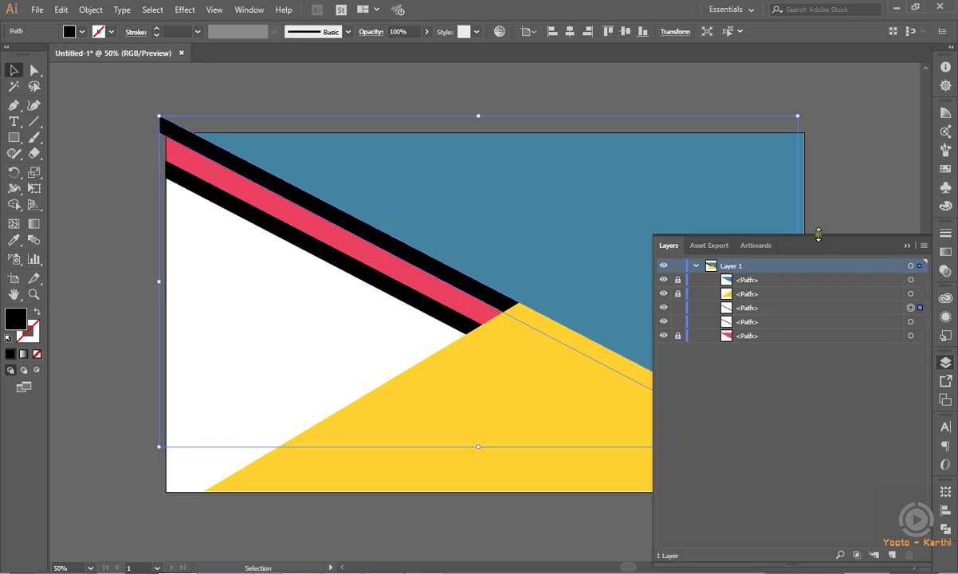
{"action": "left_click", "coordinate": [905, 247]}
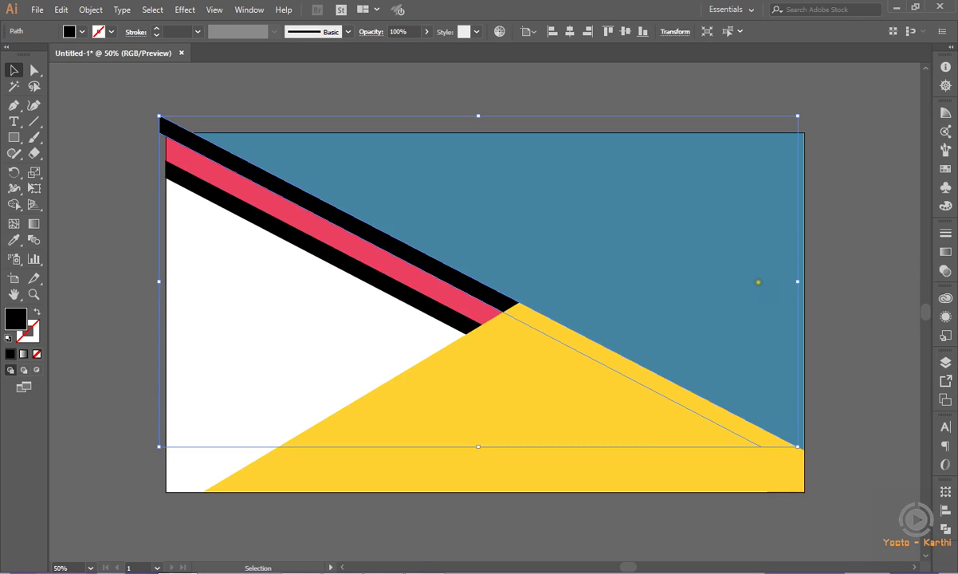
{"action": "left_click", "coordinate": [591, 35]}
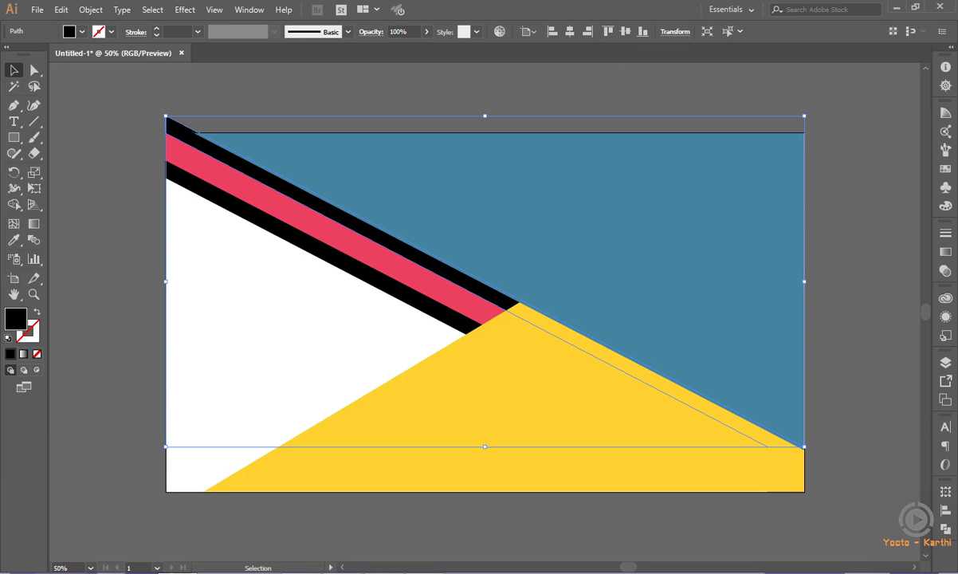
{"action": "left_click", "coordinate": [854, 223]}
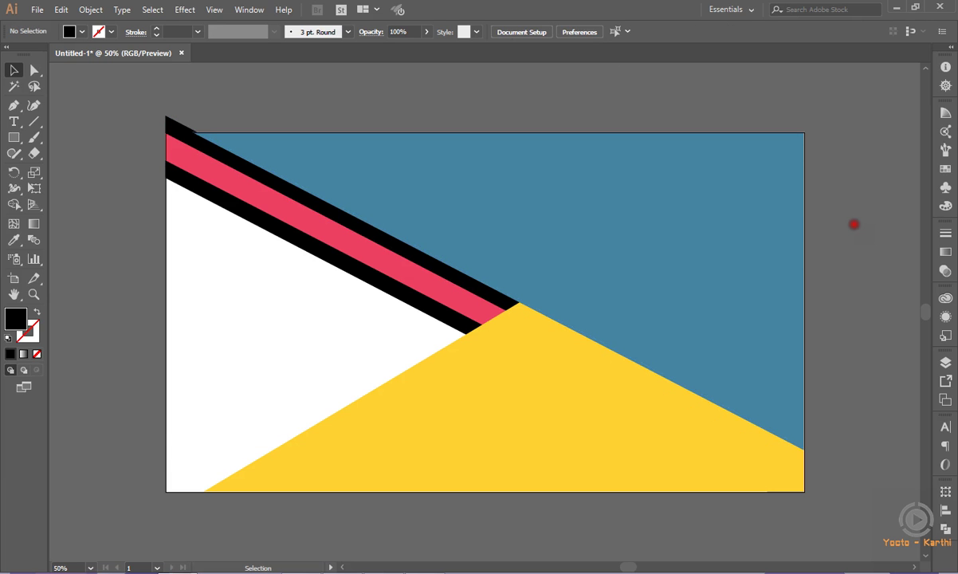
{"action": "left_click", "coordinate": [946, 362]}
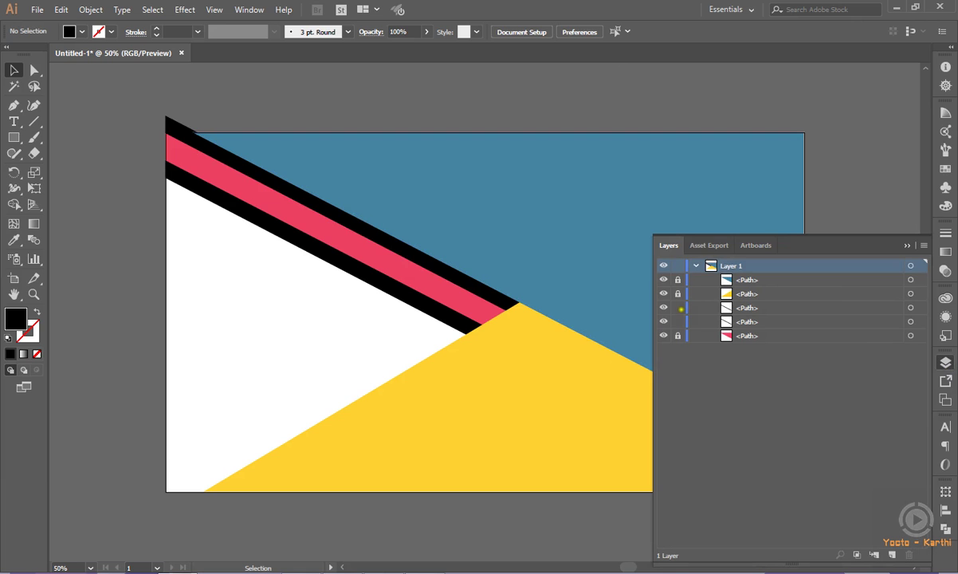
- Lock all paths, then draw a triangle from the top edge to the top-right corner and down the right edge
{"action": "left_click", "coordinate": [678, 321]}
{"action": "left_click", "coordinate": [907, 245]}
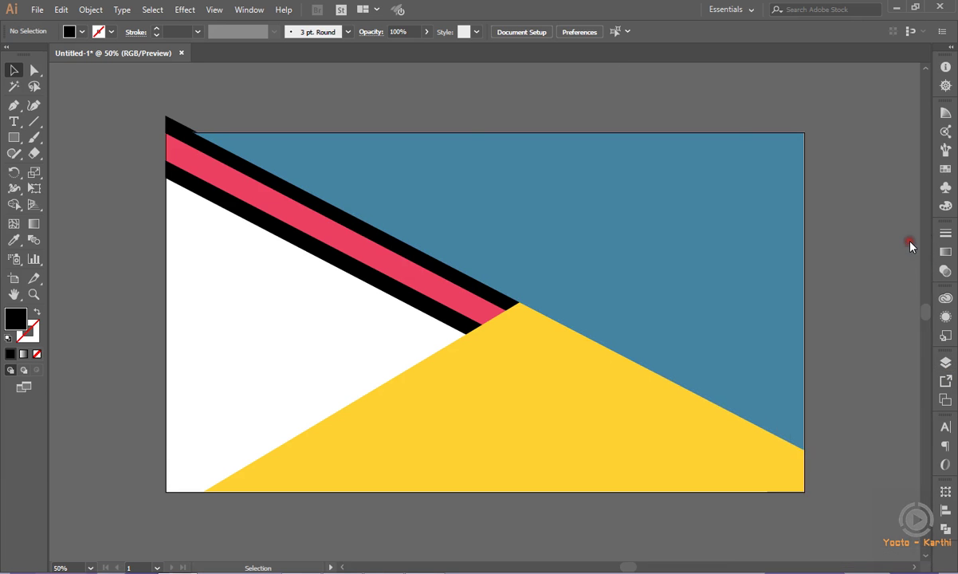
{"action": "left_click", "coordinate": [14, 104]}
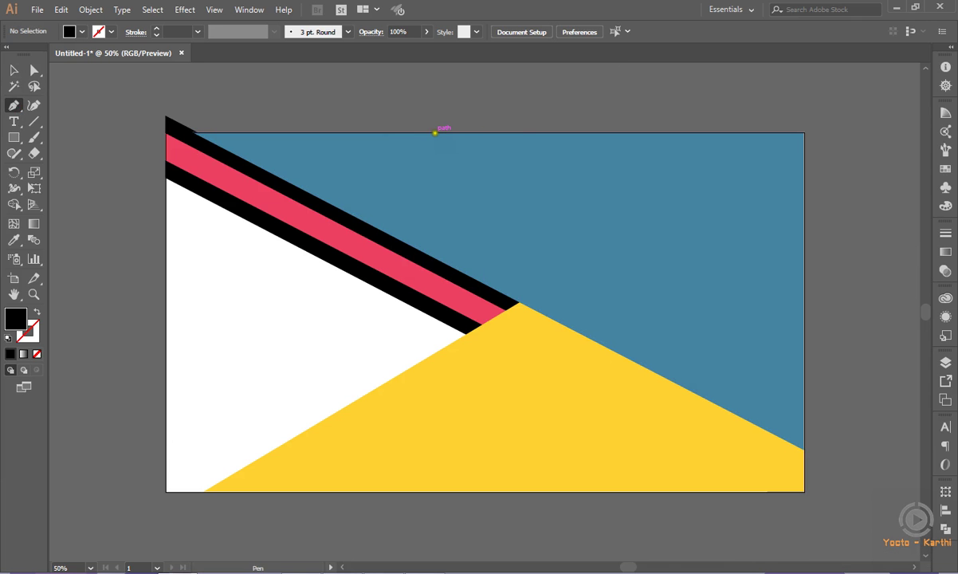
{"action": "left_click", "coordinate": [434, 132]}
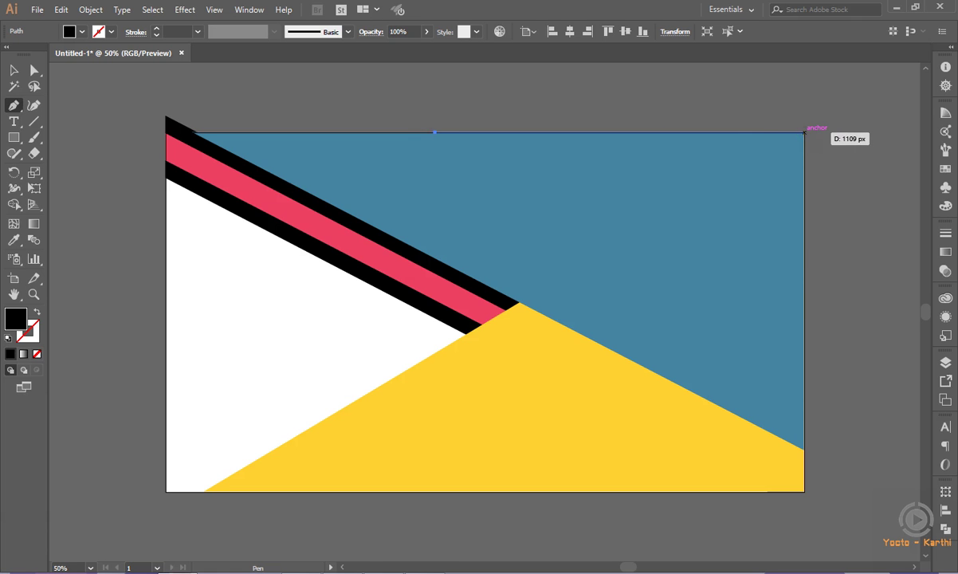
{"action": "left_click", "coordinate": [803, 132]}
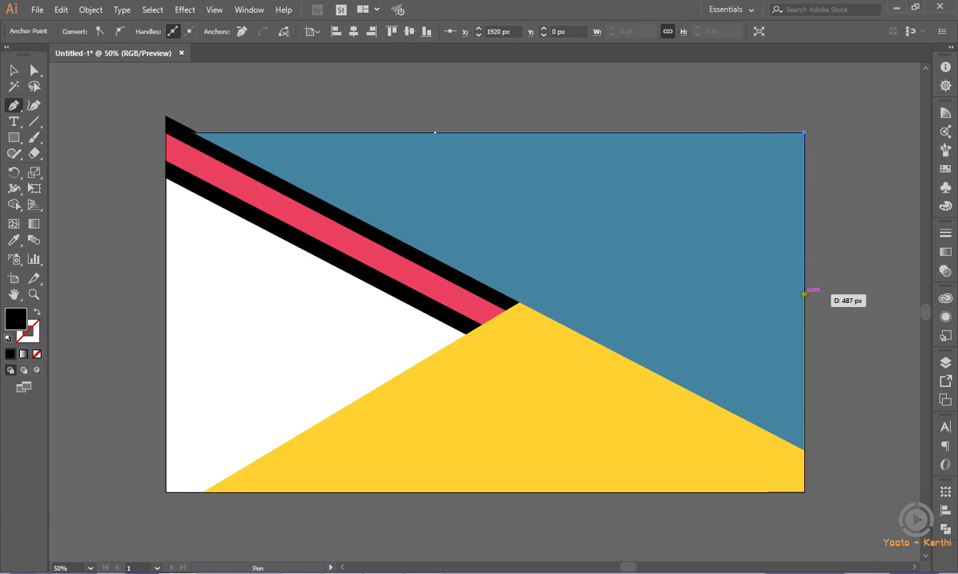
{"action": "left_click", "coordinate": [803, 293]}
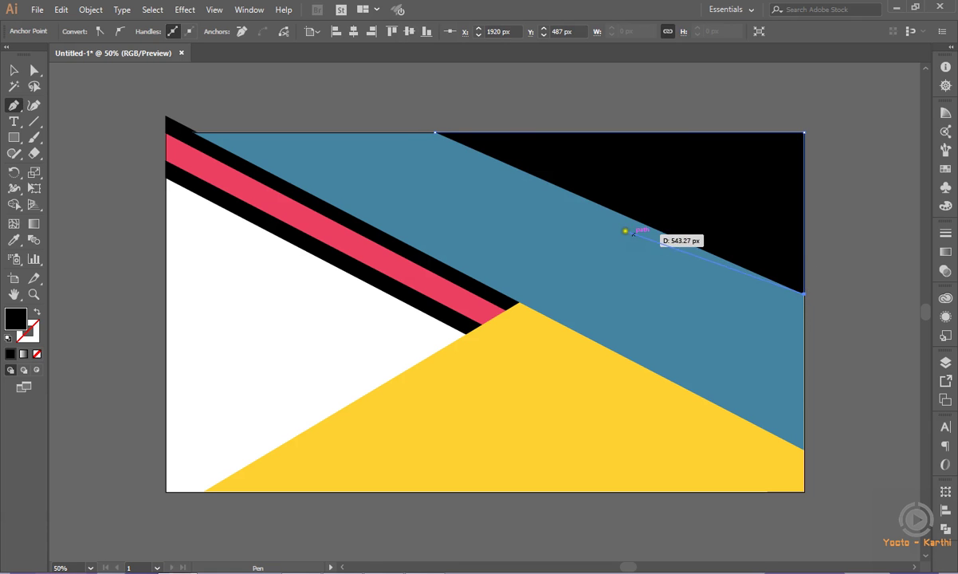
{"action": "left_click", "coordinate": [435, 133]}
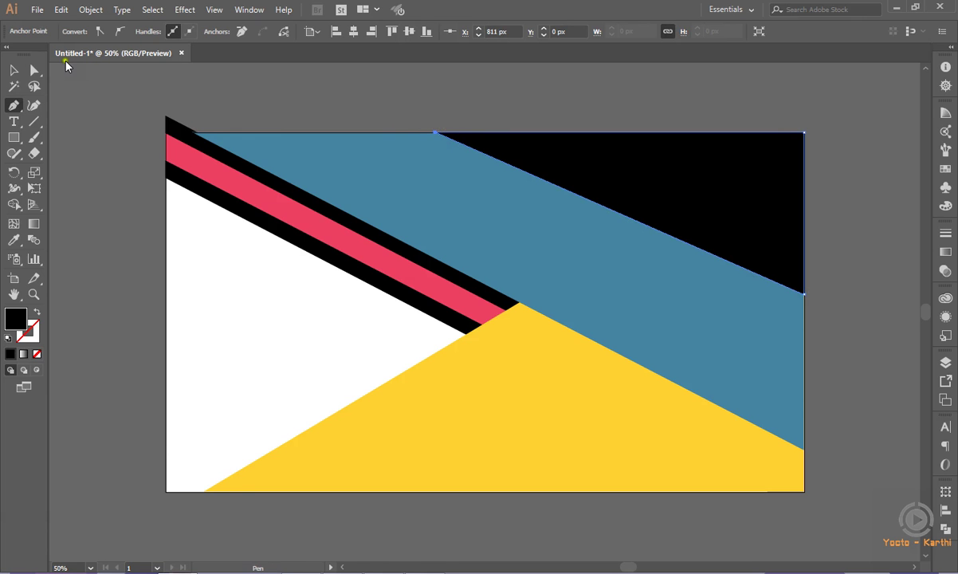
{"action": "left_click", "coordinate": [14, 70]}
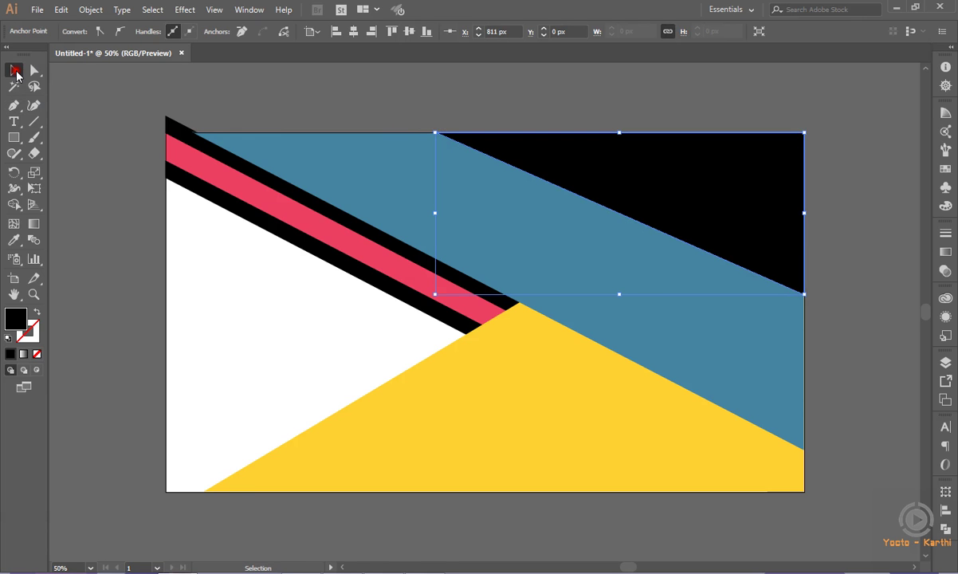
- Fill the top-right triangle teal (#45aeae), deselect it, and bring up the Layers list
{"action": "double_click", "coordinate": [17, 318]}
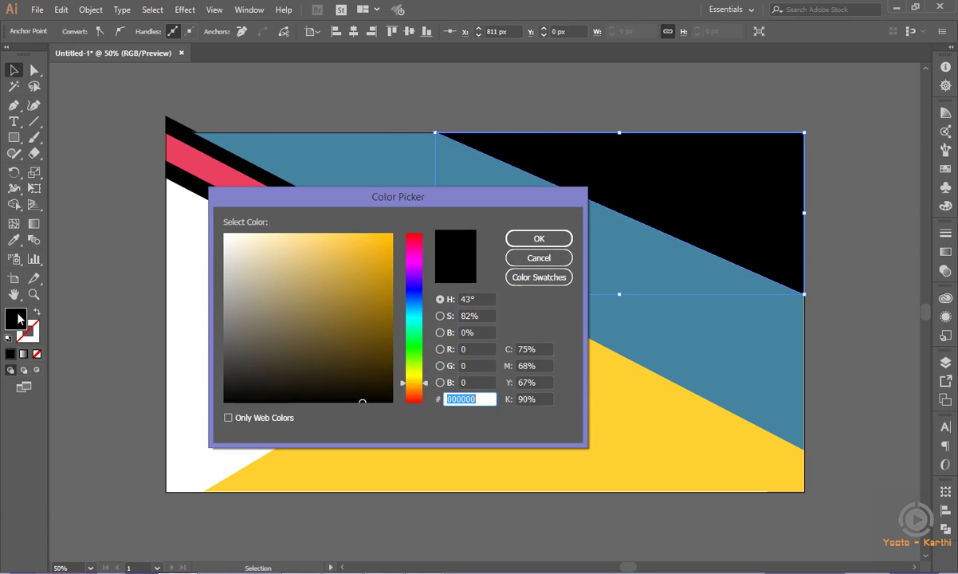
{"action": "type", "text": "45aeae"}
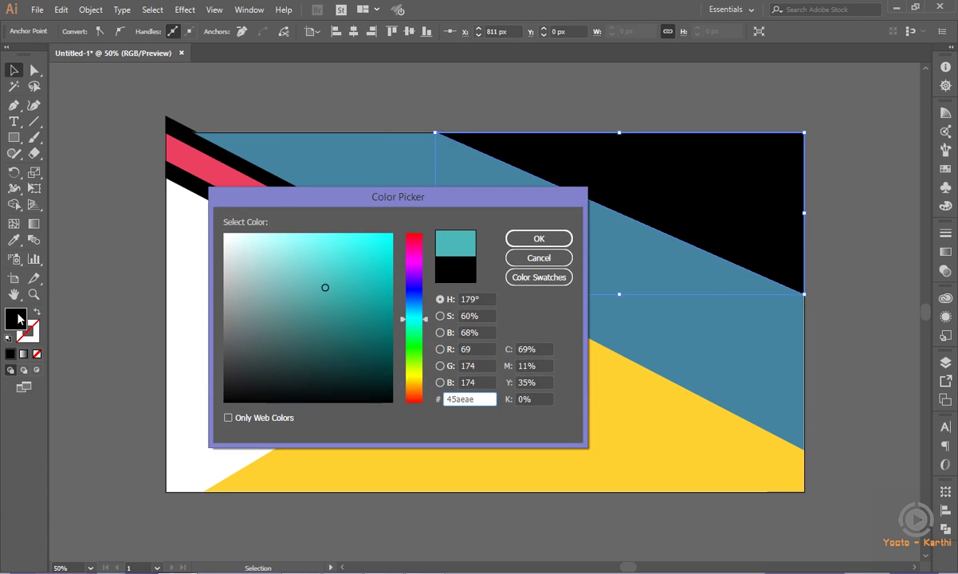
{"action": "key", "text": "Return"}
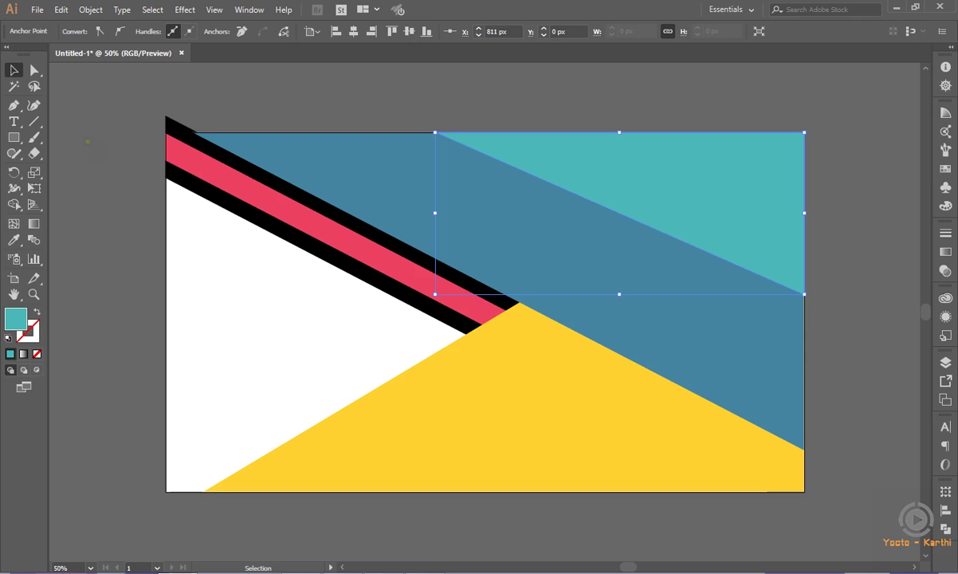
{"action": "left_click", "coordinate": [82, 133]}
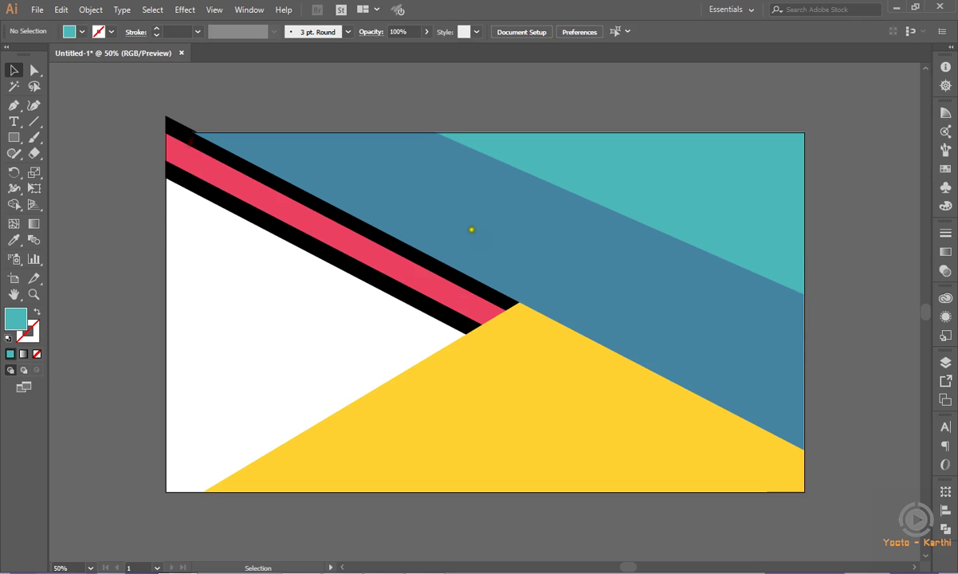
{"action": "left_click", "coordinate": [945, 362]}
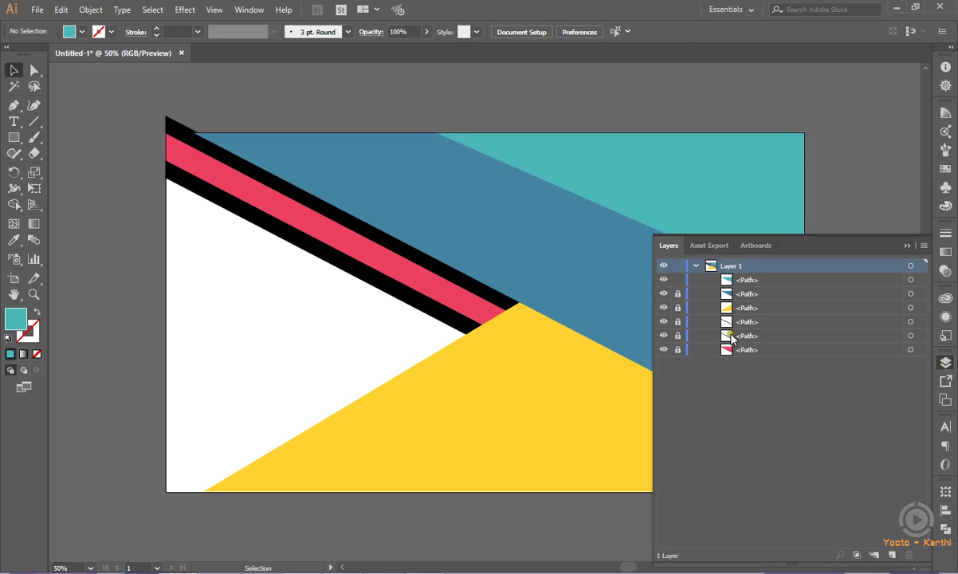
- Unlock the fourth path, duplicate the black stripe up and right, then delete the copy
{"action": "left_click", "coordinate": [678, 321]}
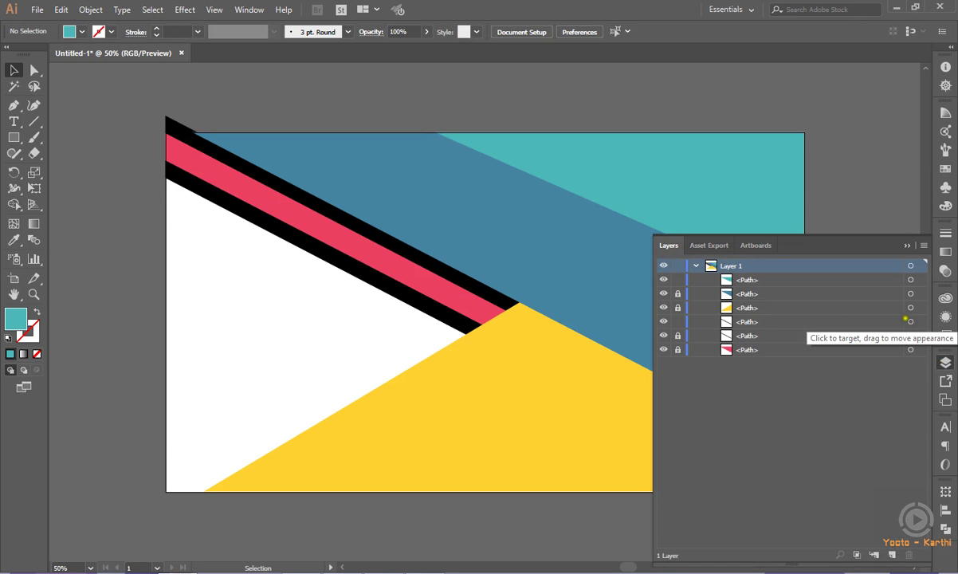
{"action": "left_click", "coordinate": [911, 321]}
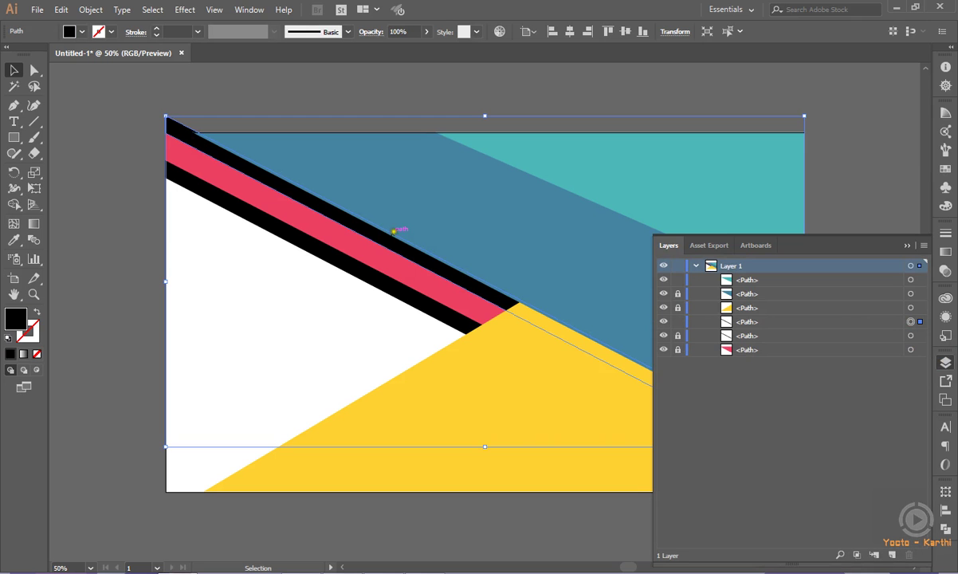
{"action": "left_click_drag", "start_coordinate": [393, 231], "coordinate": [475, 160]}
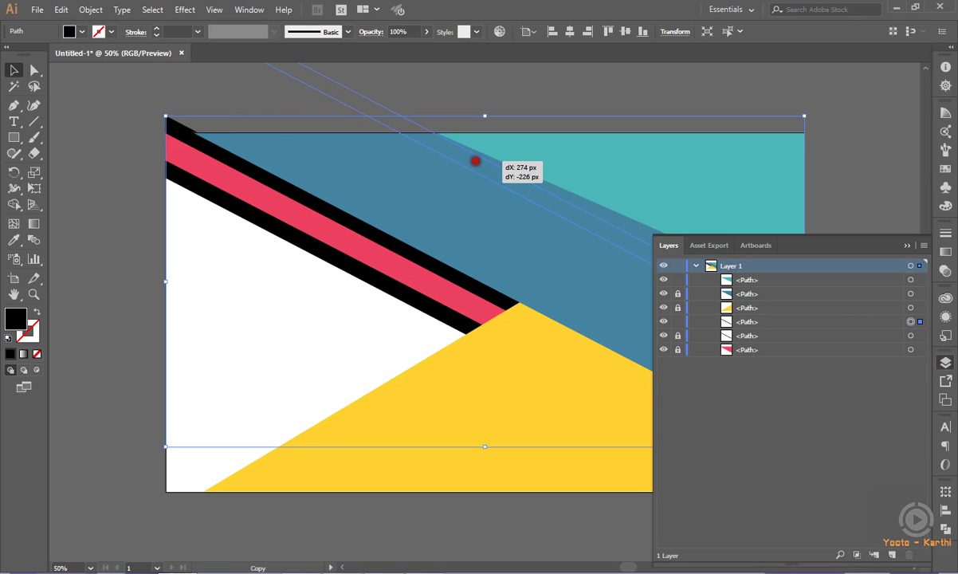
{"action": "left_click_drag", "start_coordinate": [475, 160], "coordinate": [489, 167]}
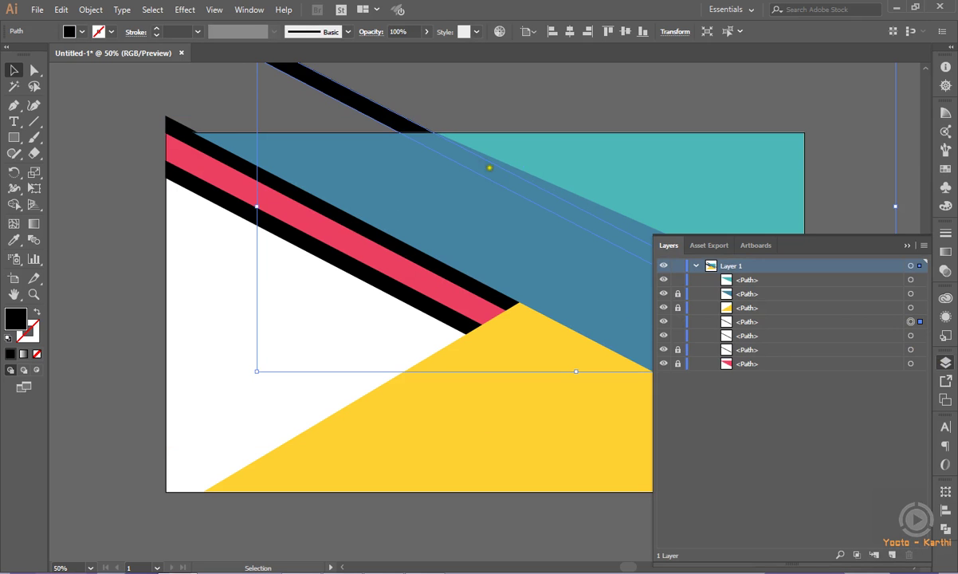
{"action": "left_click", "coordinate": [902, 245]}
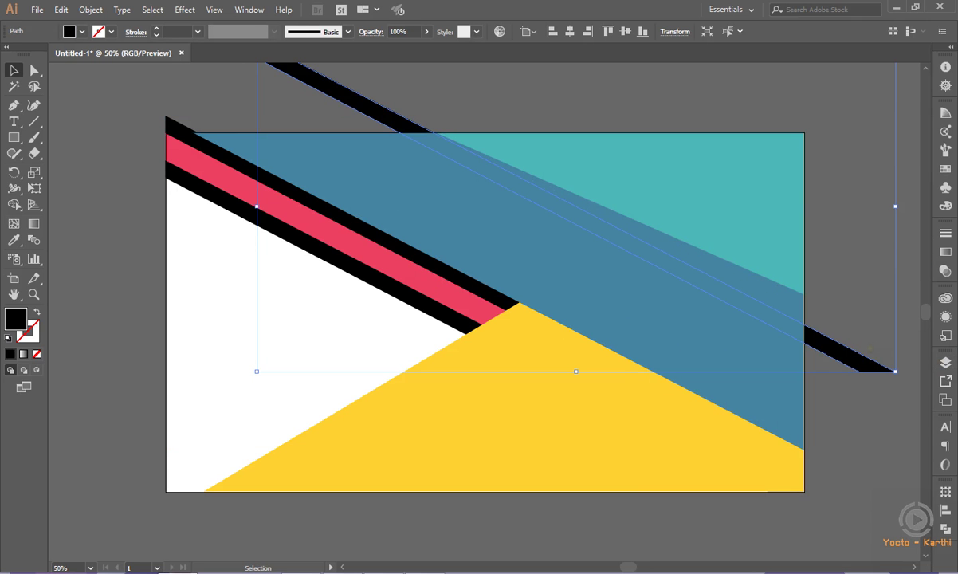
{"action": "key", "text": "Delete"}
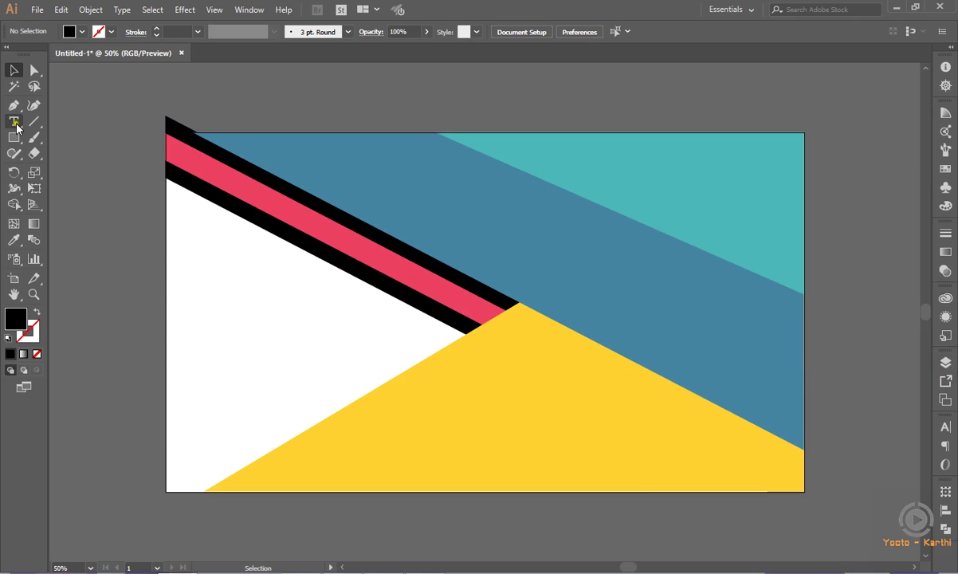
- Re-lock the fourth path in Layer 1
{"action": "left_click", "coordinate": [13, 105]}
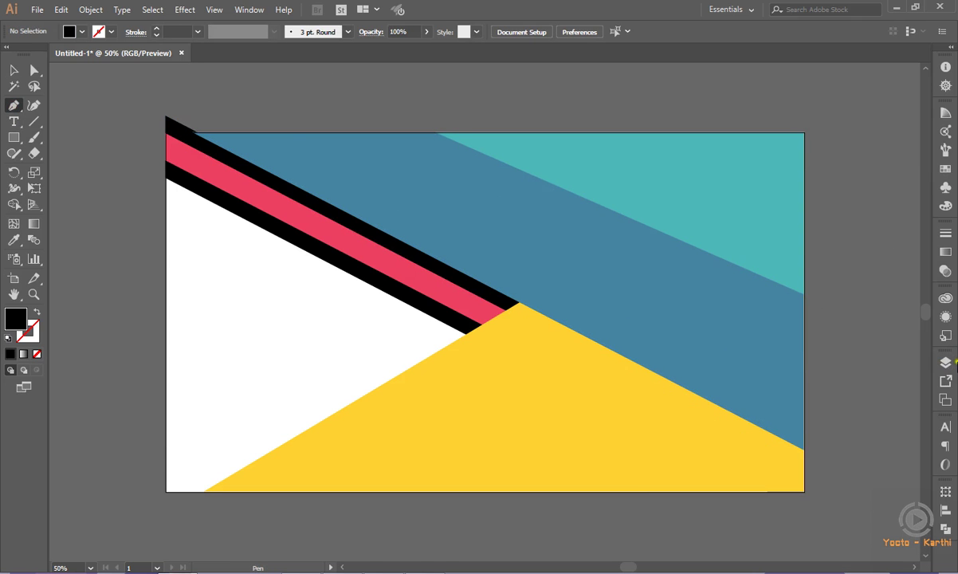
{"action": "left_click", "coordinate": [945, 362]}
{"action": "left_click", "coordinate": [678, 321]}
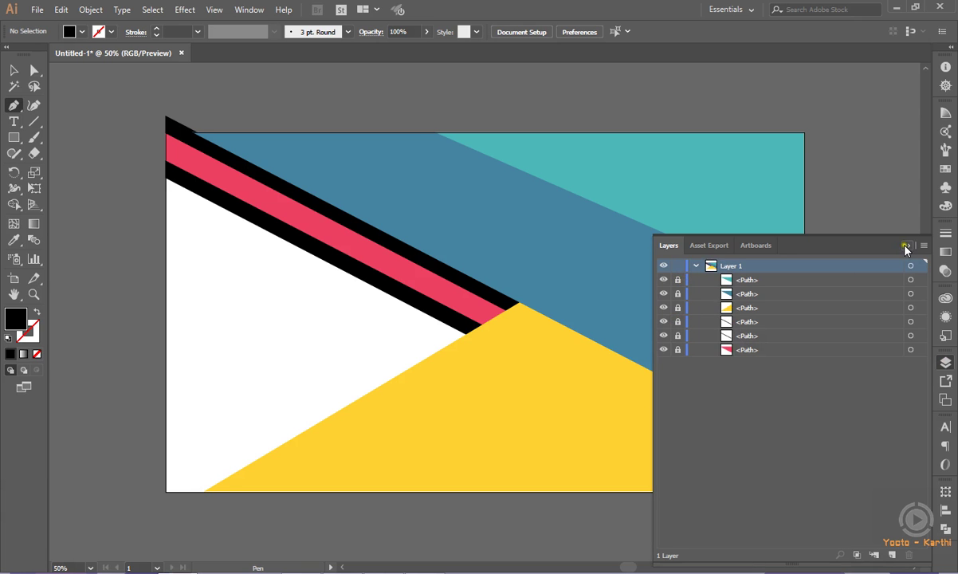
{"action": "left_click", "coordinate": [902, 301]}
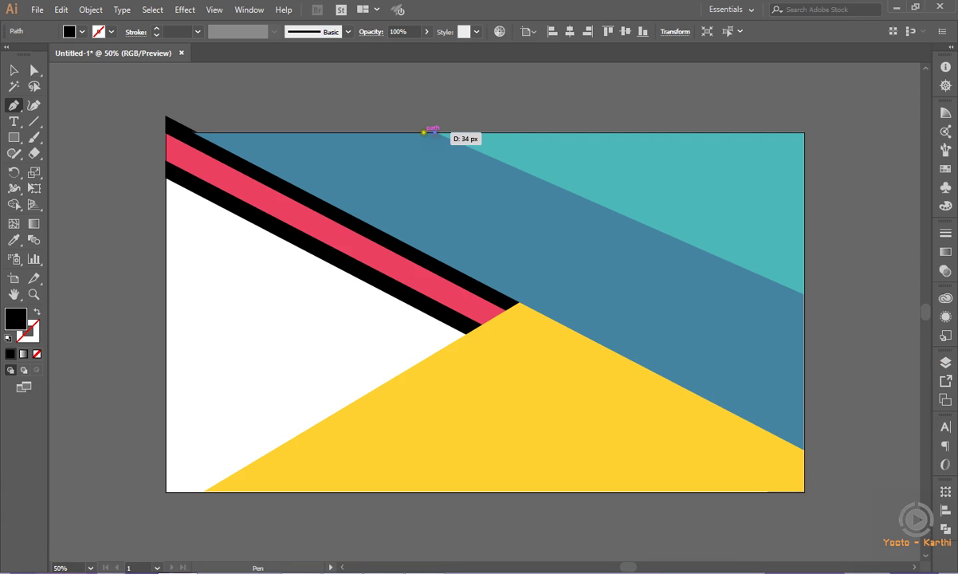
- Draw a thin black band along the teal triangle's diagonal edge and lock the top path
{"action": "left_click", "coordinate": [419, 132]}
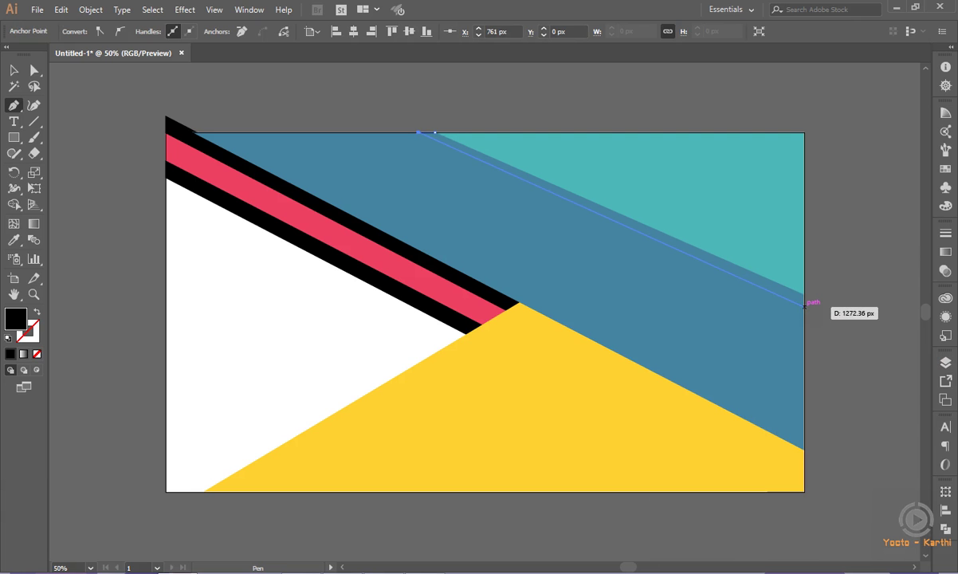
{"action": "left_click", "coordinate": [803, 303]}
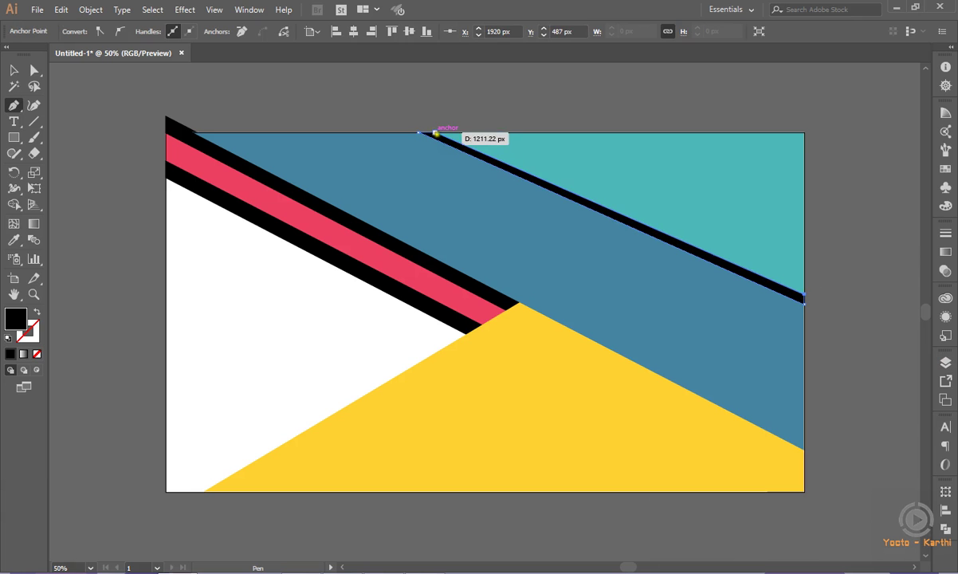
{"action": "left_click", "coordinate": [434, 133]}
{"action": "left_click", "coordinate": [13, 69]}
{"action": "left_click", "coordinate": [268, 106]}
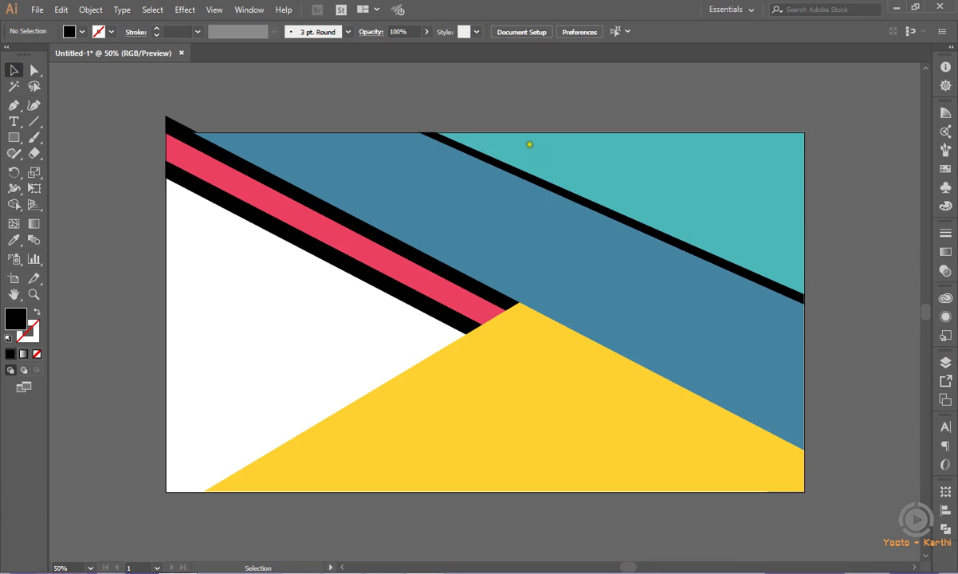
{"action": "left_click", "coordinate": [944, 361]}
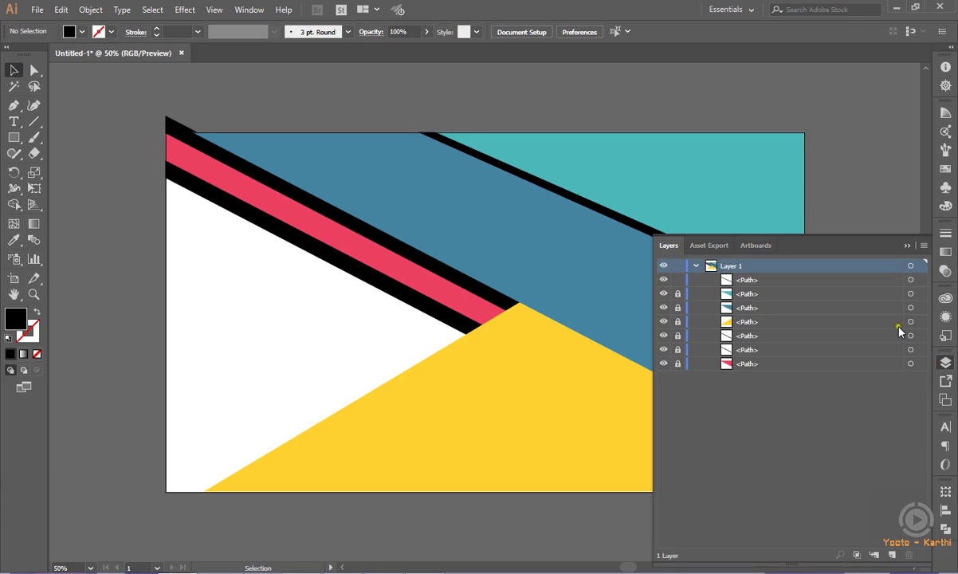
{"action": "left_click", "coordinate": [678, 280]}
- Pen-draw a triangle from the right edge to the bottom-right corner and bottom edge
{"action": "left_click", "coordinate": [906, 247]}
{"action": "left_click", "coordinate": [12, 106]}
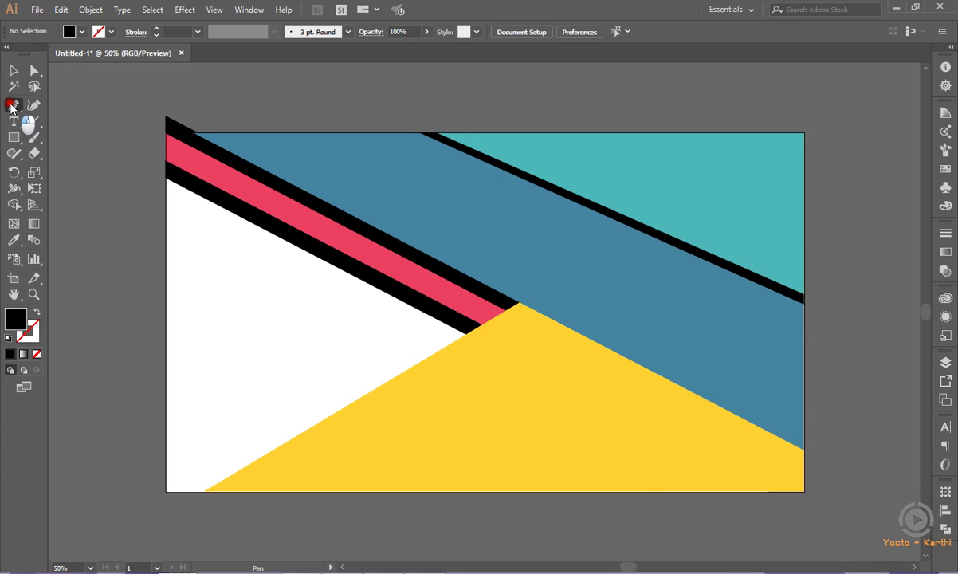
{"action": "left_click", "coordinate": [803, 261]}
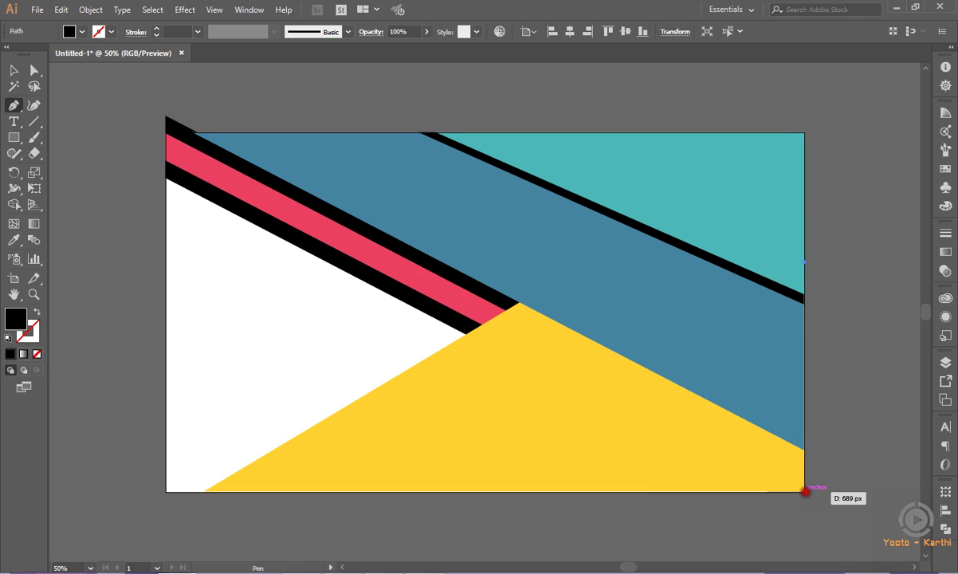
{"action": "left_click", "coordinate": [804, 491]}
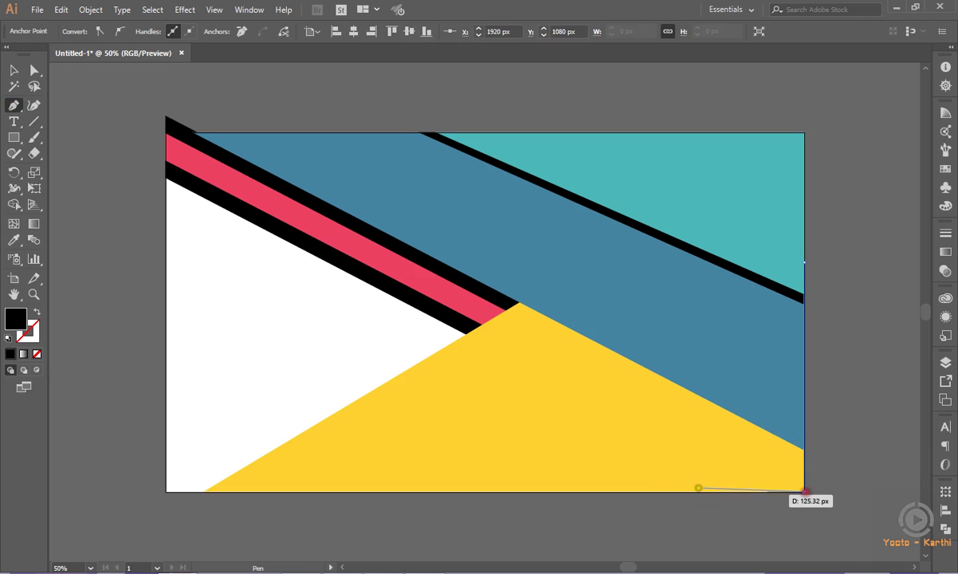
{"action": "left_click", "coordinate": [568, 492]}
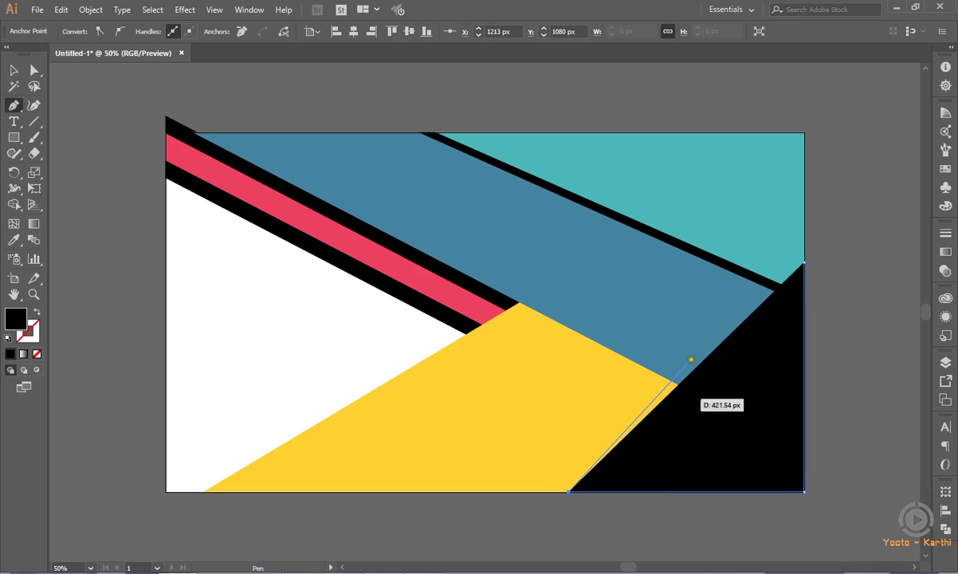
{"action": "left_click", "coordinate": [805, 262]}
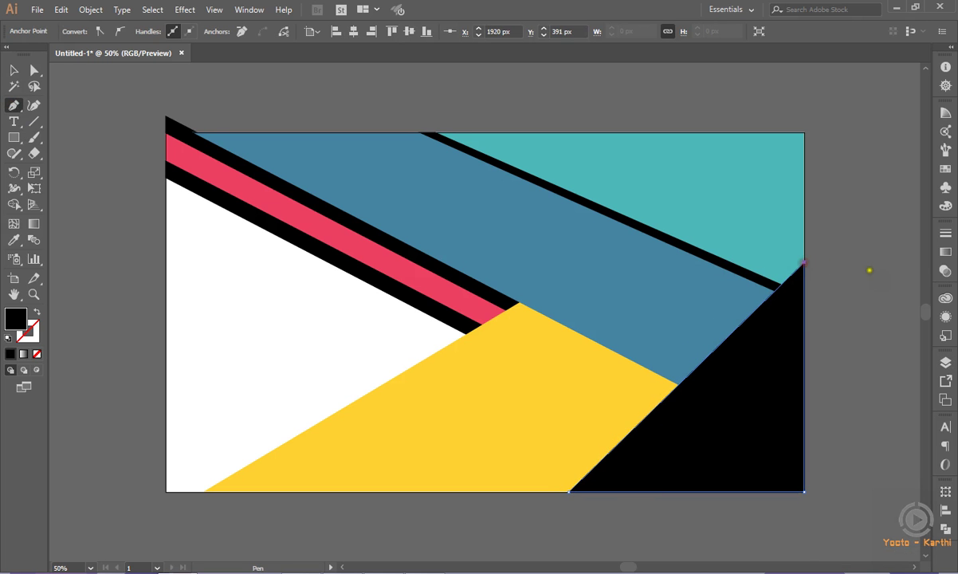
{"action": "left_click", "coordinate": [15, 72]}
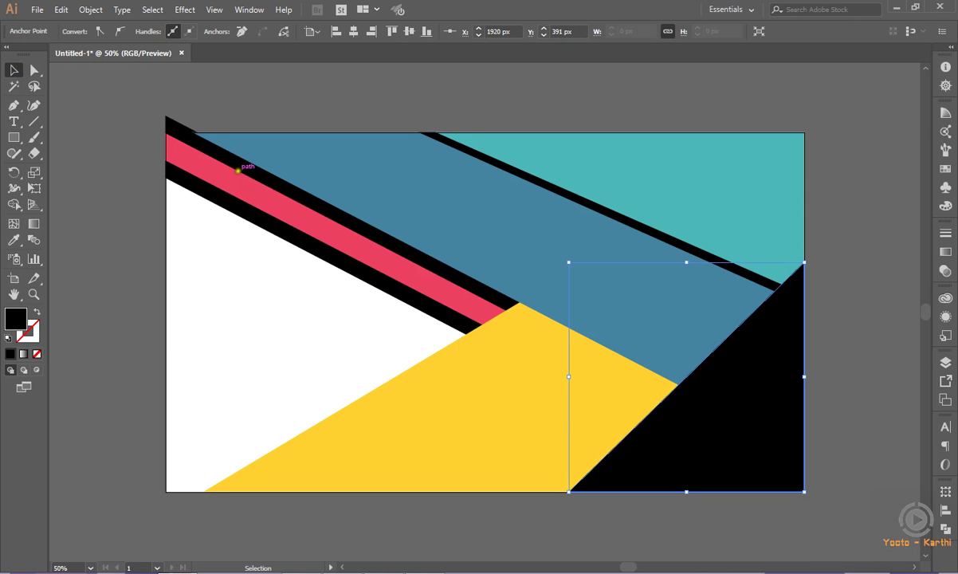
- Fill the corner triangle dark grey #4d4d4d and lock it in the Layers panel
{"action": "left_click", "coordinate": [20, 317]}
{"action": "double_click", "coordinate": [22, 318]}
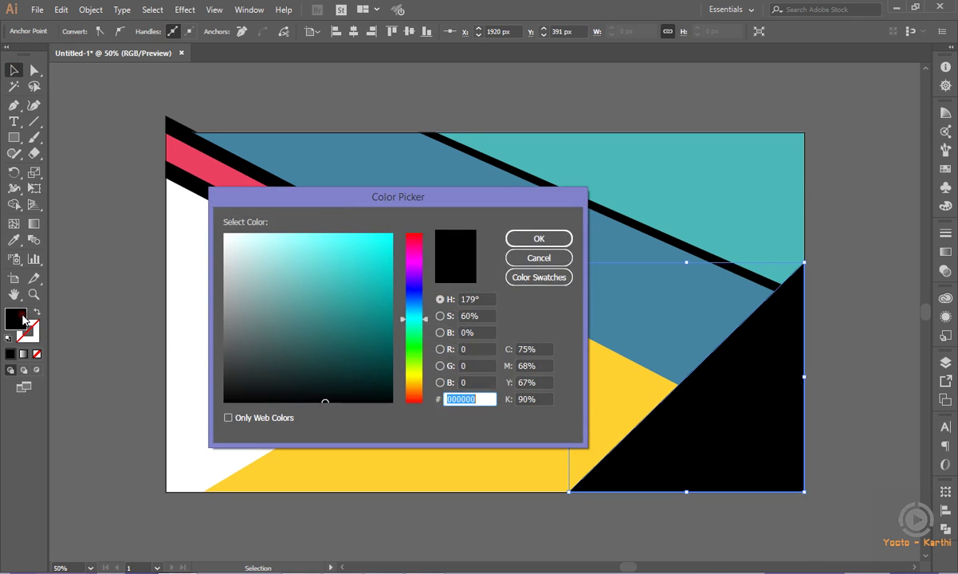
{"action": "type", "text": "4d4d4d"}
{"action": "key", "text": "Return"}
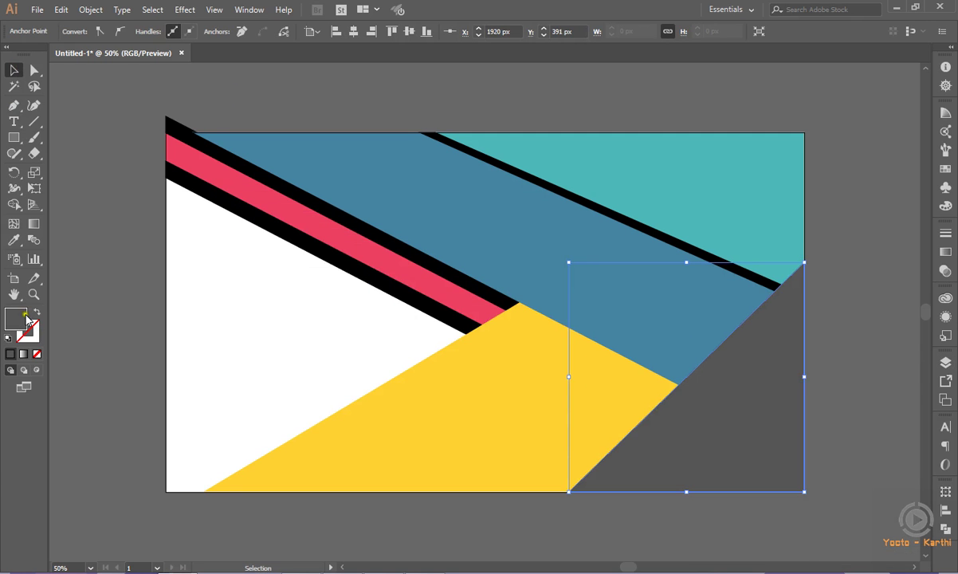
{"action": "left_click", "coordinate": [74, 221]}
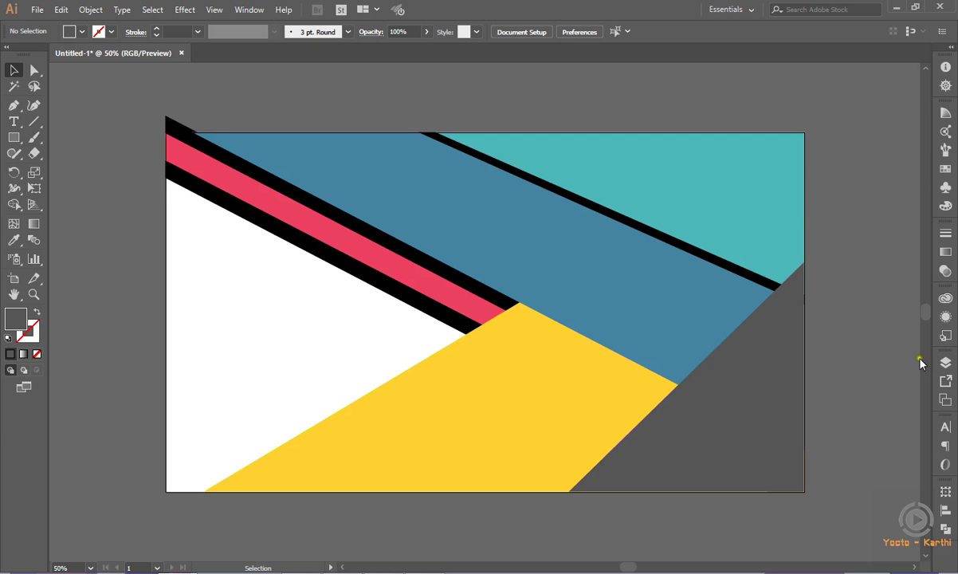
{"action": "left_click", "coordinate": [944, 363]}
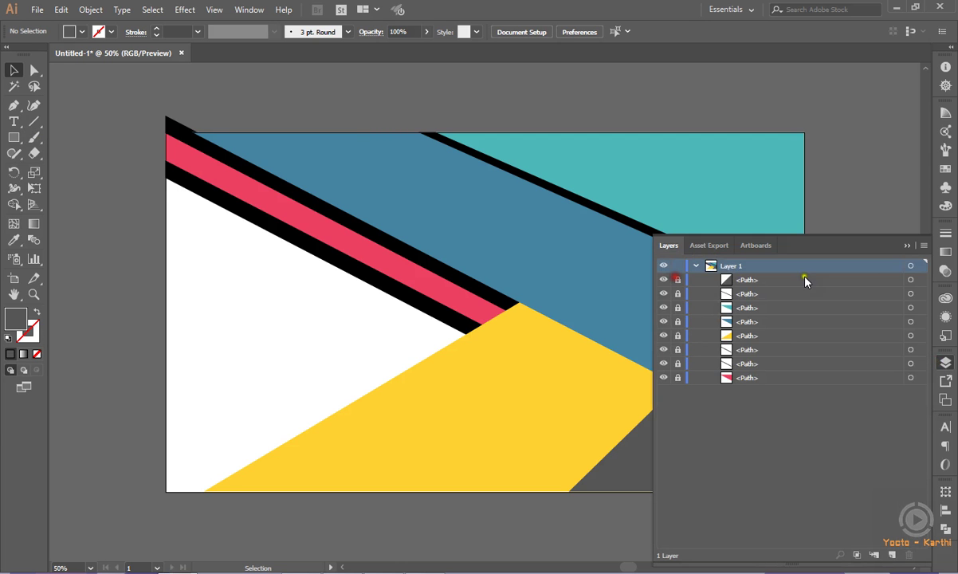
{"action": "left_click", "coordinate": [905, 246]}
{"action": "left_click", "coordinate": [13, 106]}
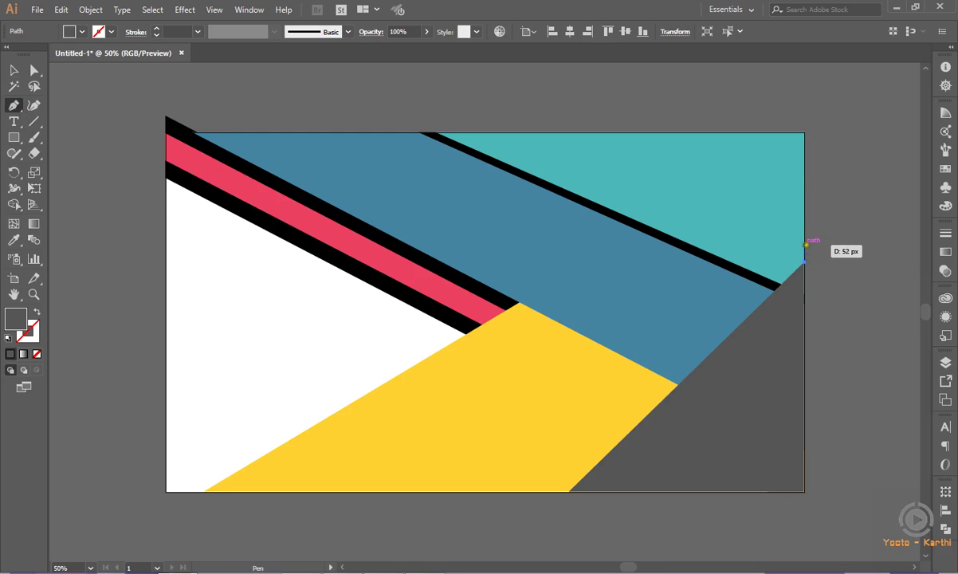
- Draw a thin sliver along the grey triangle's diagonal edge and fill it black
{"action": "left_click", "coordinate": [803, 245]}
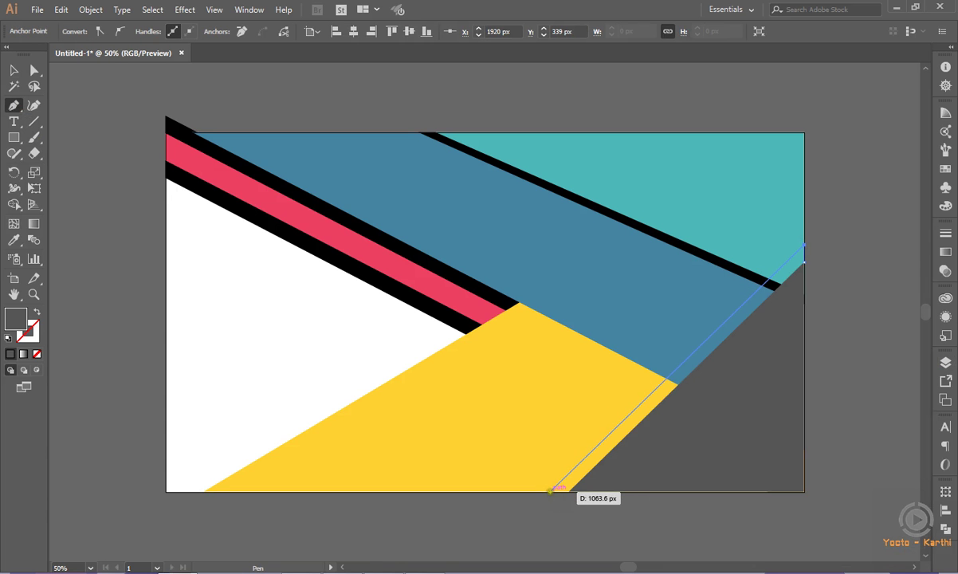
{"action": "left_click", "coordinate": [550, 491]}
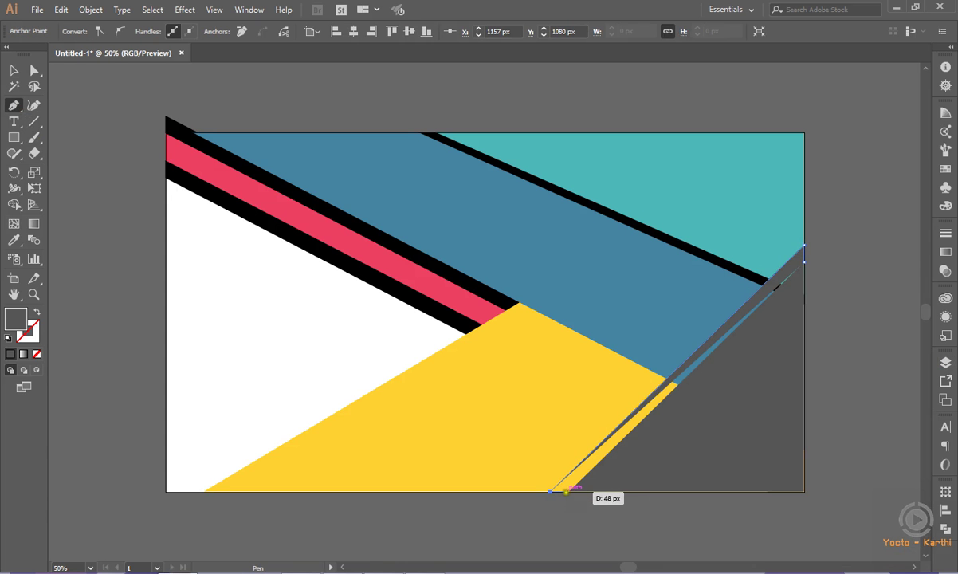
{"action": "left_click", "coordinate": [568, 492]}
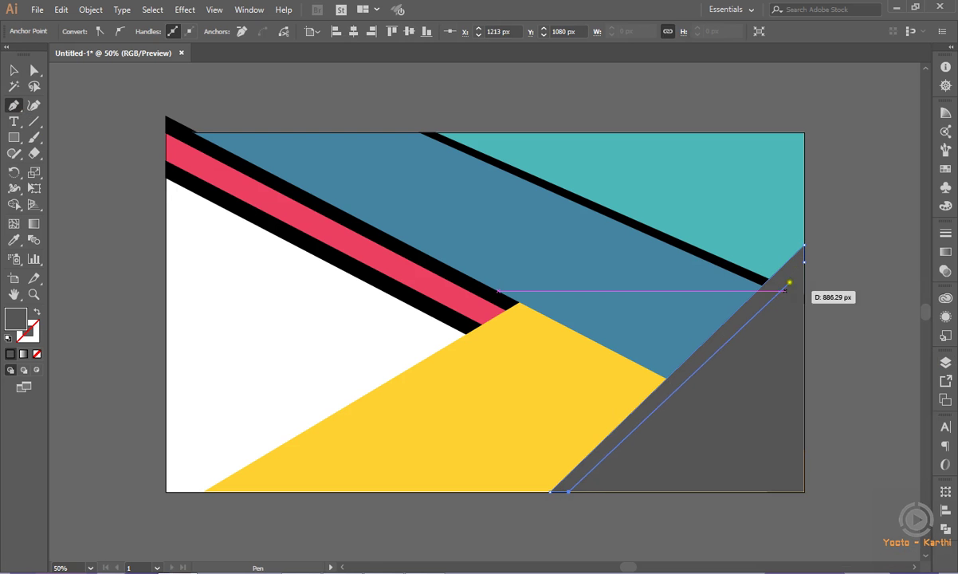
{"action": "left_click", "coordinate": [804, 262]}
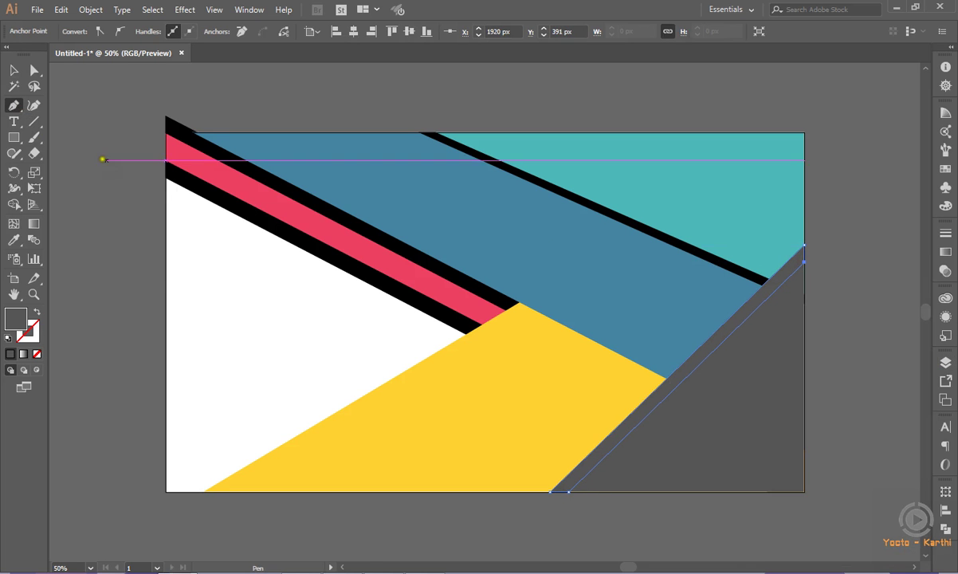
{"action": "left_click", "coordinate": [14, 70]}
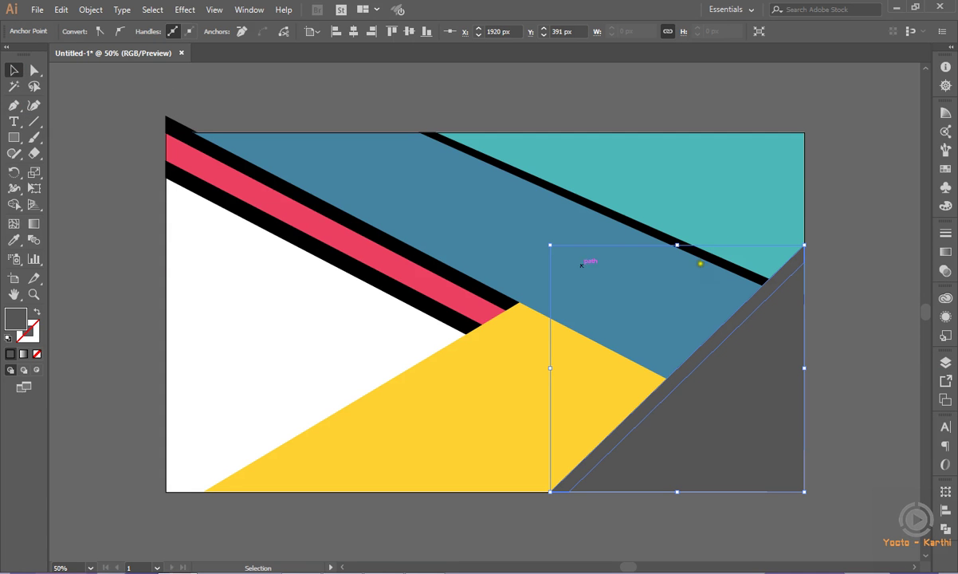
{"action": "left_click", "coordinate": [851, 319]}
{"action": "left_click", "coordinate": [780, 273]}
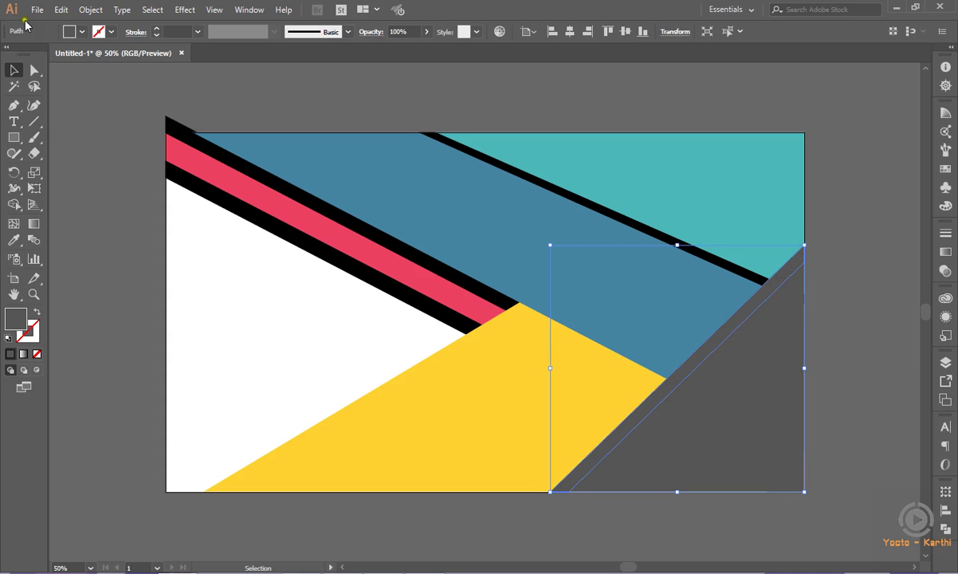
{"action": "left_click", "coordinate": [69, 31]}
{"action": "left_click", "coordinate": [36, 53]}
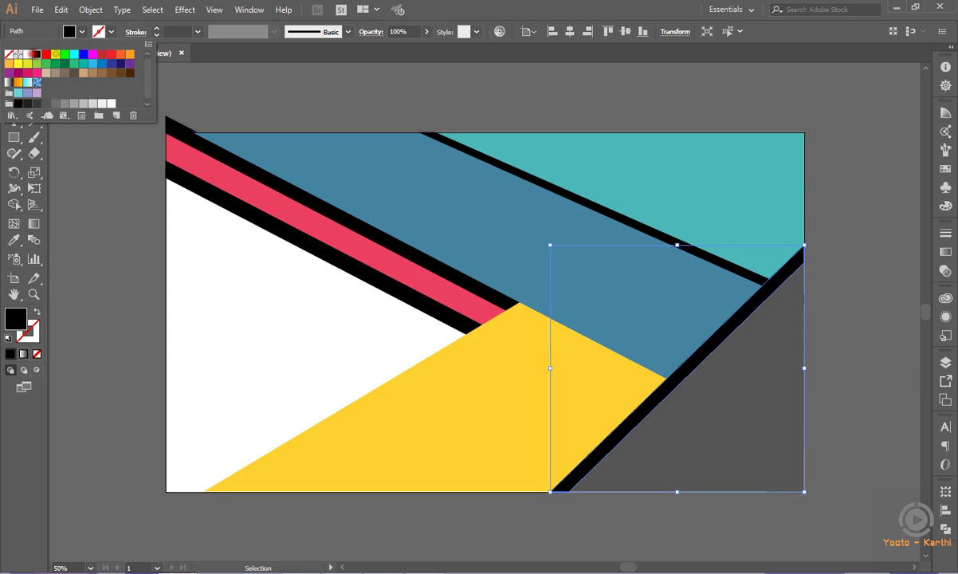
{"action": "left_click", "coordinate": [225, 94]}
{"action": "left_click", "coordinate": [225, 97]}
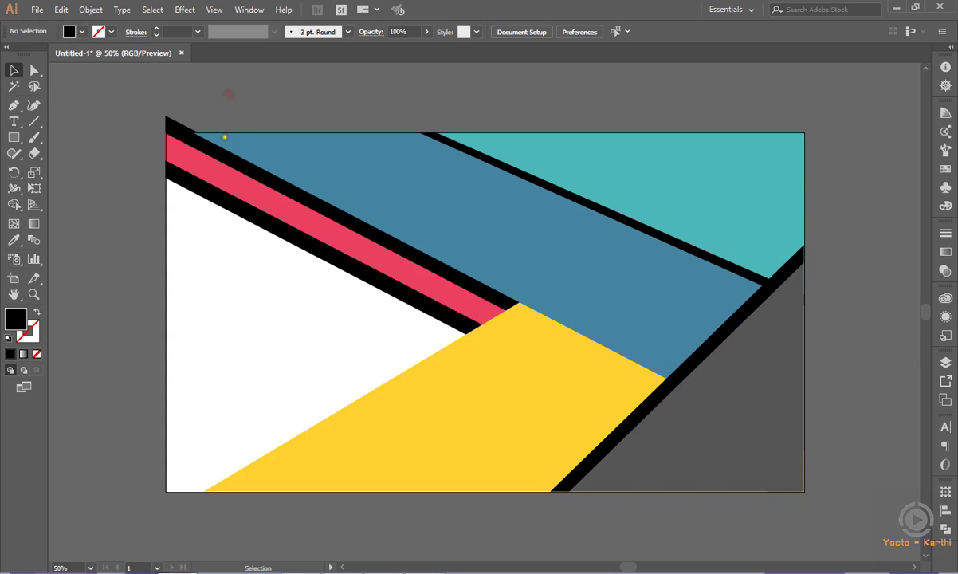
- Unlock every path in Layer 1
{"action": "left_click", "coordinate": [946, 362]}
{"action": "left_click", "coordinate": [678, 293]}
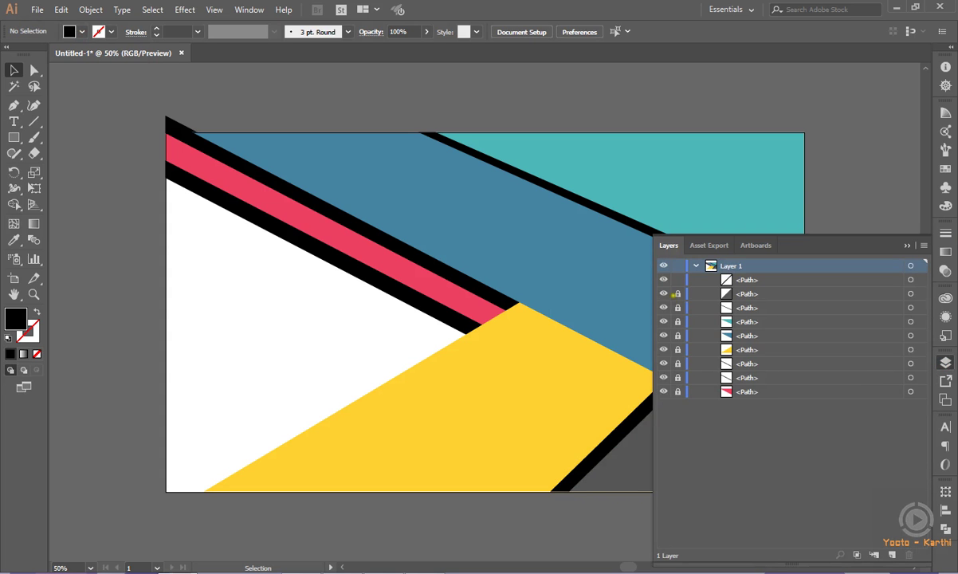
{"action": "left_click", "coordinate": [677, 322]}
{"action": "left_click", "coordinate": [677, 336]}
{"action": "left_click", "coordinate": [678, 363]}
{"action": "left_click", "coordinate": [677, 377]}
- Give the three selected stripes a gradient fill at a 45° angle
{"action": "left_click", "coordinate": [910, 377]}
{"action": "left_click", "coordinate": [910, 363], "text": "shift"}
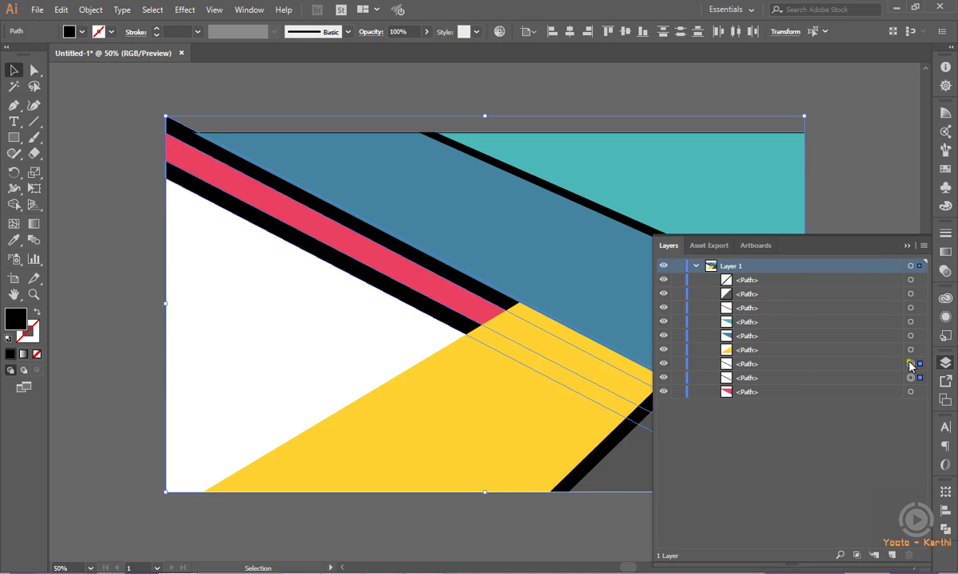
{"action": "left_click", "coordinate": [910, 308], "text": "shift"}
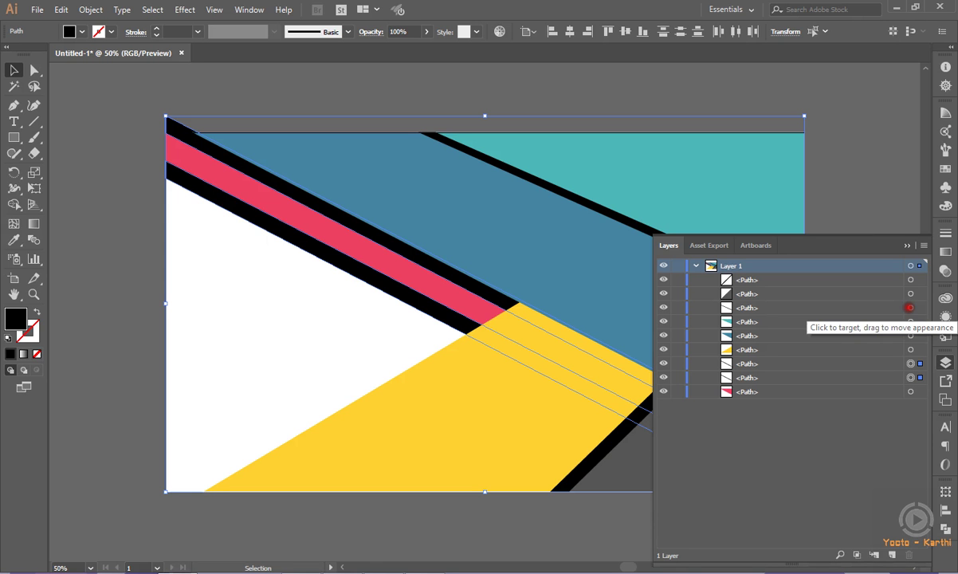
{"action": "left_click", "coordinate": [23, 353]}
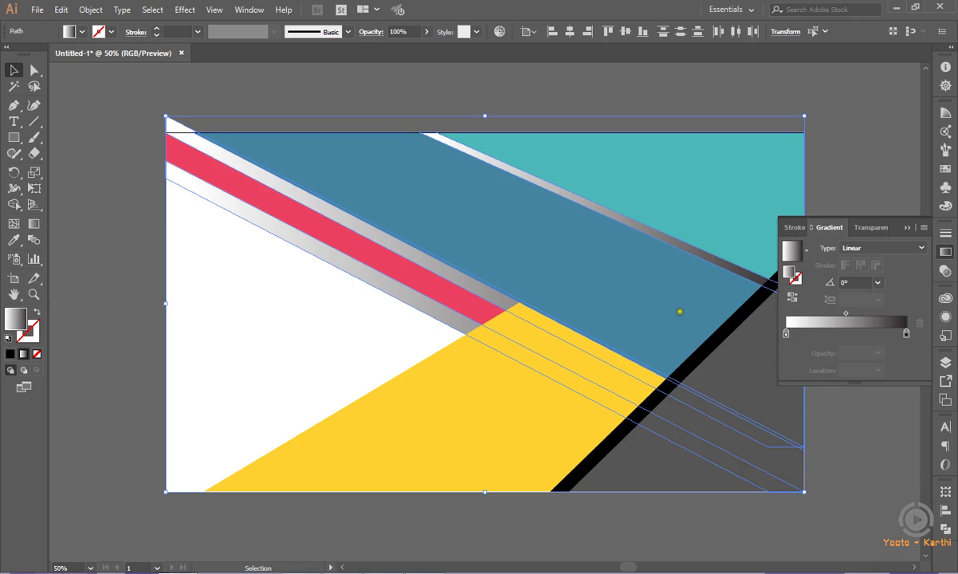
{"action": "left_click", "coordinate": [846, 282]}
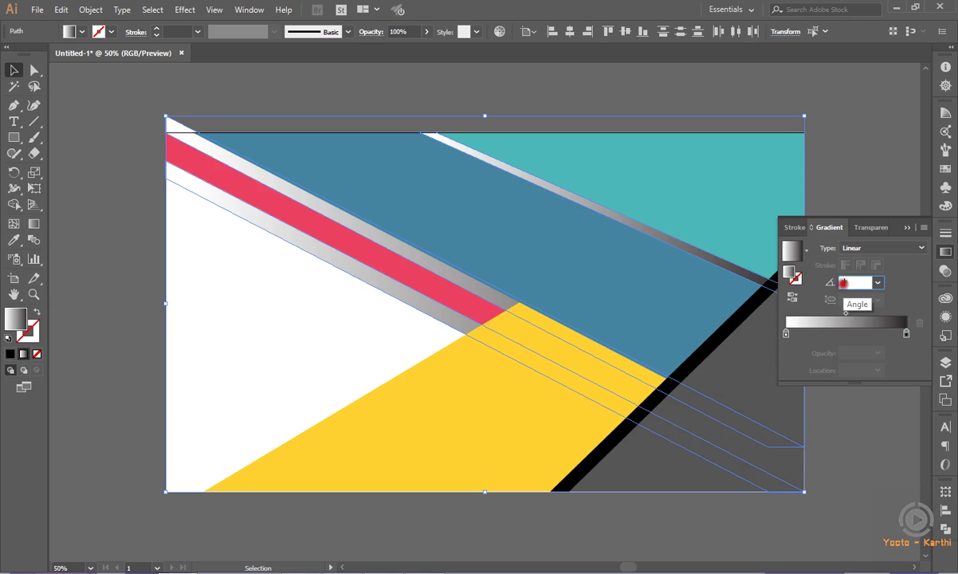
{"action": "type", "text": "45"}
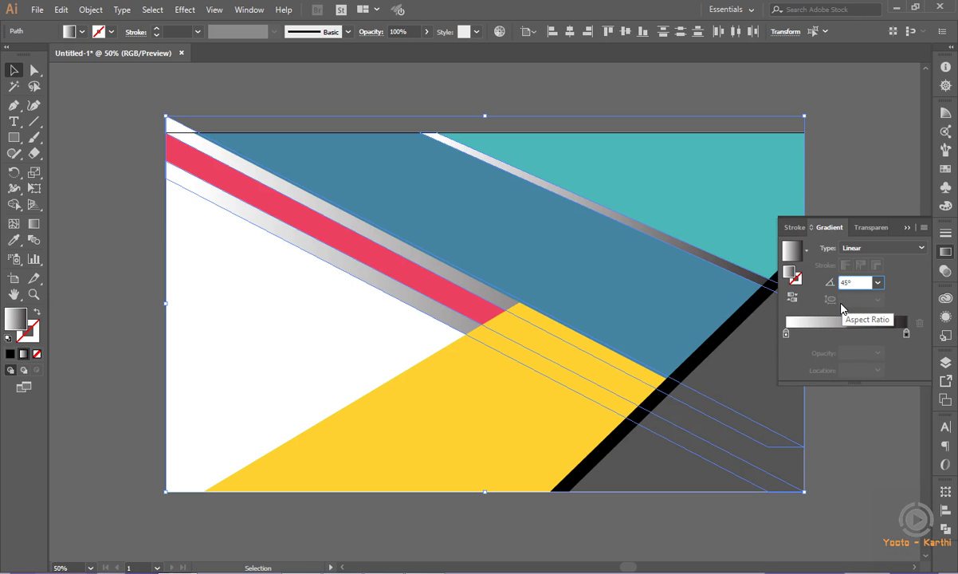
{"action": "key", "text": "Return"}
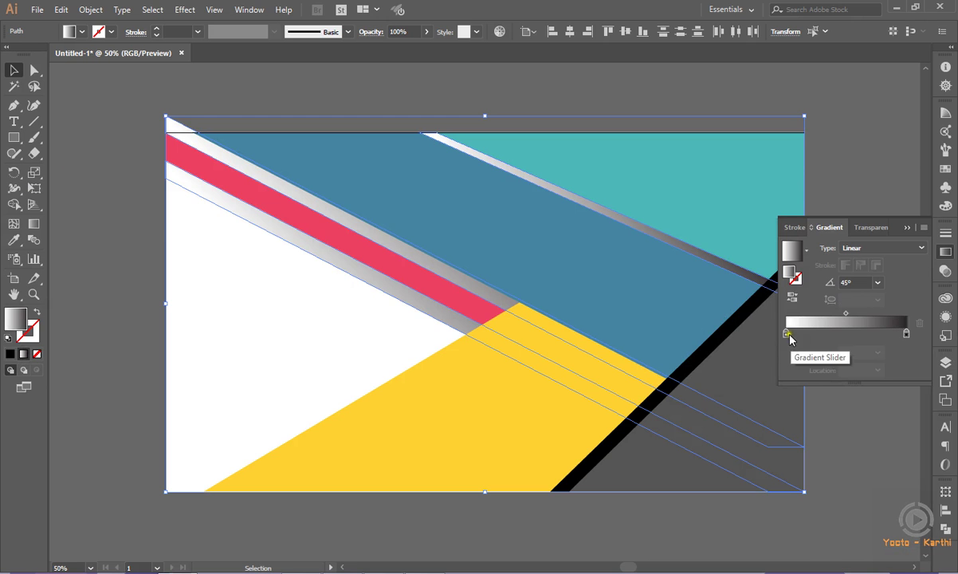
- Position the gradient stops: white at 41%, dark end at 87%, midpoint at 71%
{"action": "left_click", "coordinate": [786, 333]}
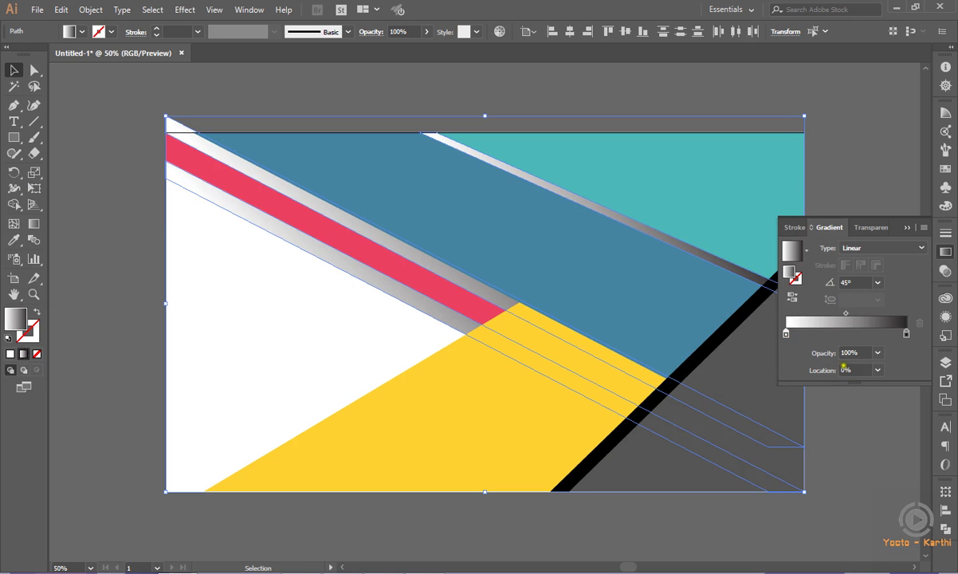
{"action": "left_click", "coordinate": [847, 370]}
{"action": "type", "text": "41"}
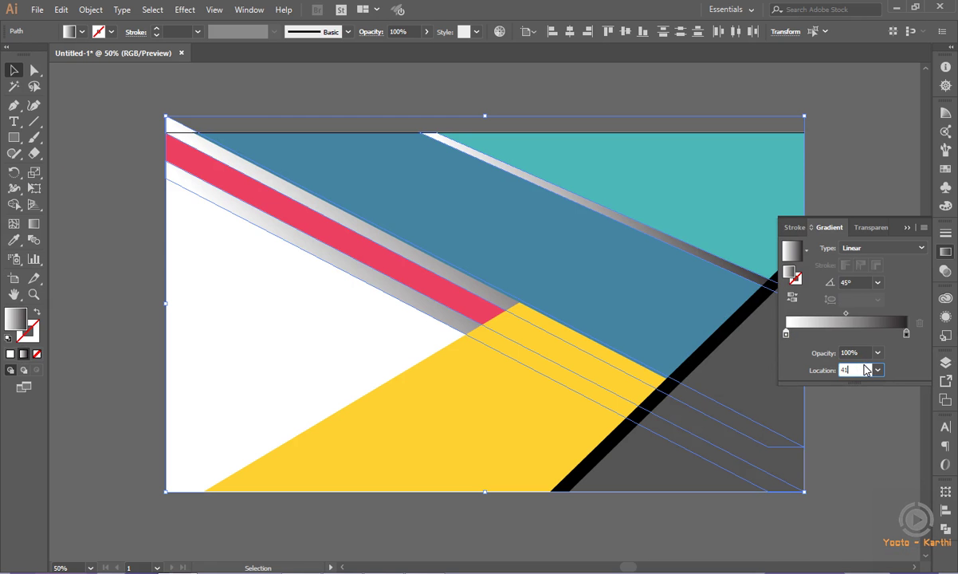
{"action": "key", "text": "Return"}
{"action": "left_click", "coordinate": [905, 334]}
{"action": "left_click", "coordinate": [849, 370]}
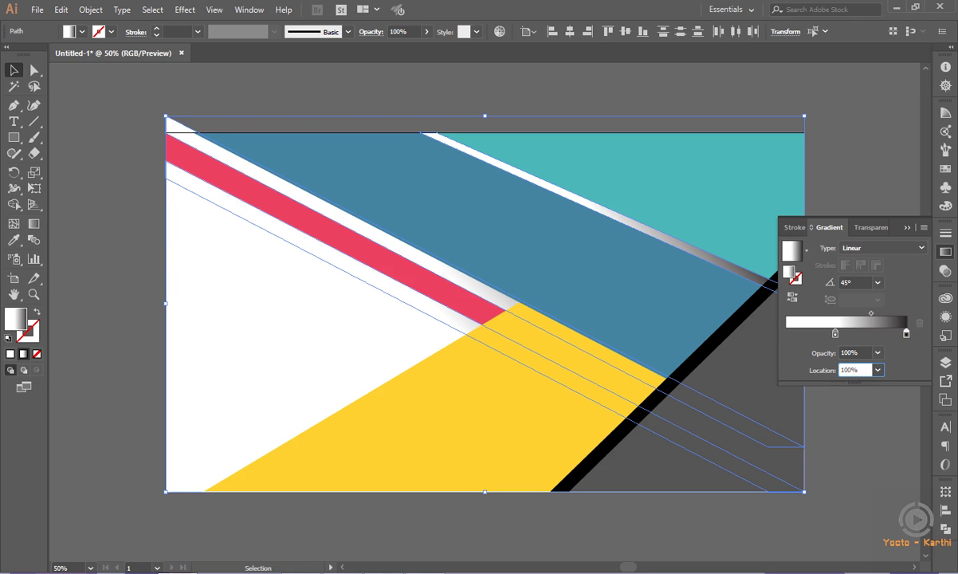
{"action": "type", "text": "87"}
{"action": "key", "text": "Return"}
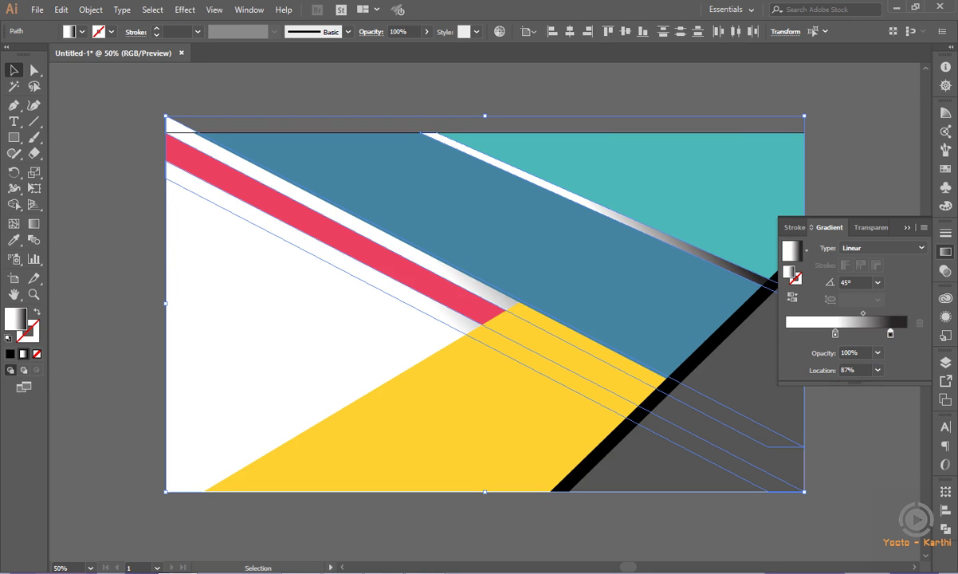
{"action": "left_click", "coordinate": [866, 314]}
{"action": "left_click", "coordinate": [854, 370]}
{"action": "type", "text": "71"}
{"action": "key", "text": "Return"}
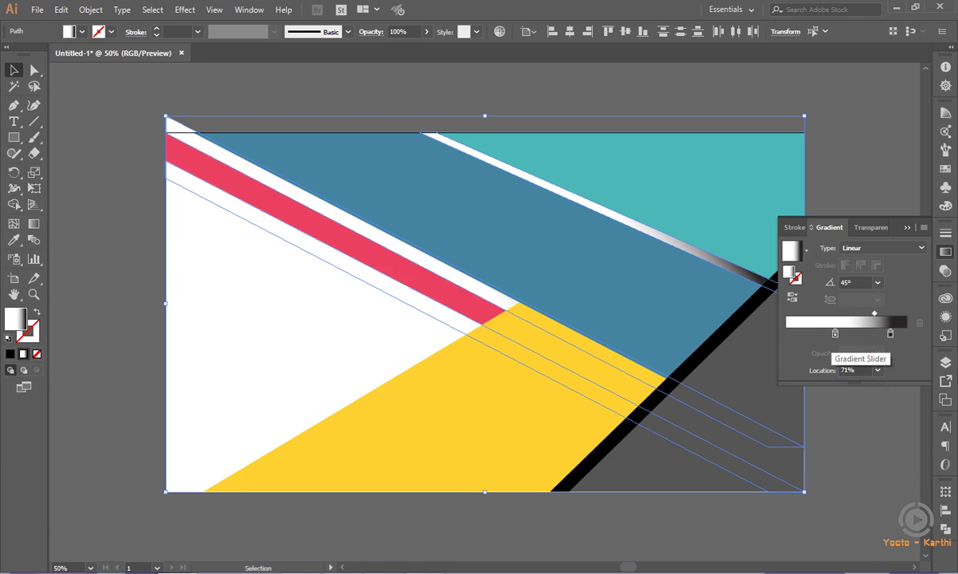
- Check the colour of the gradient's dark end stop
{"action": "left_click", "coordinate": [890, 333]}
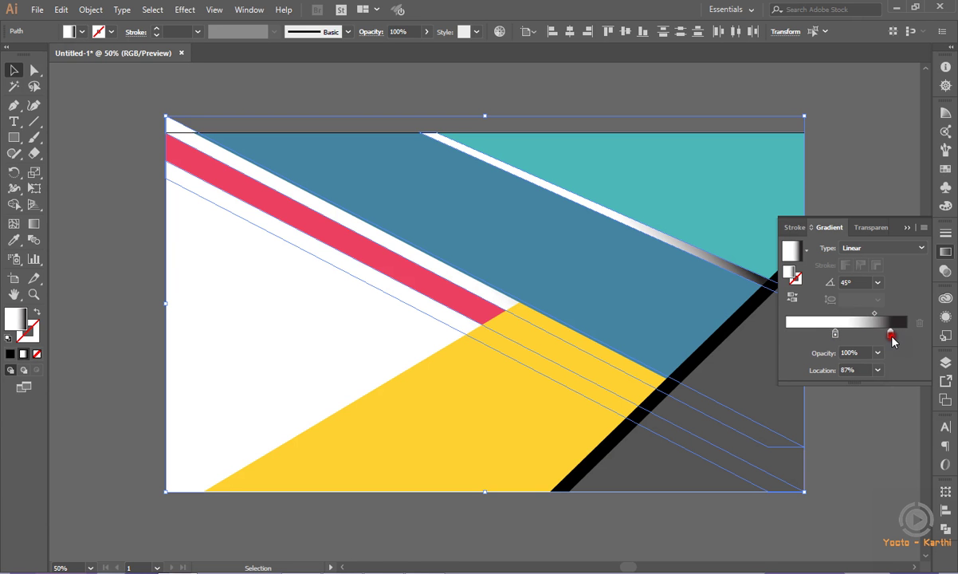
{"action": "double_click", "coordinate": [890, 333]}
{"action": "left_click", "coordinate": [906, 313]}
{"action": "left_click", "coordinate": [945, 271]}
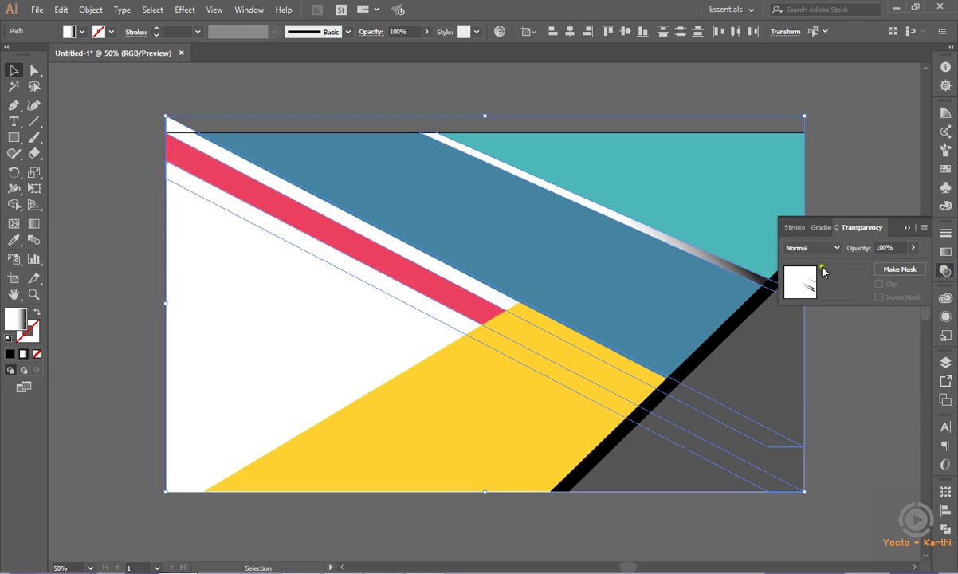
- Switch the gradient strip to Multiply blending, preview it, then reselect it to edit its gradient
{"action": "left_click", "coordinate": [817, 250]}
{"action": "left_click", "coordinate": [810, 294]}
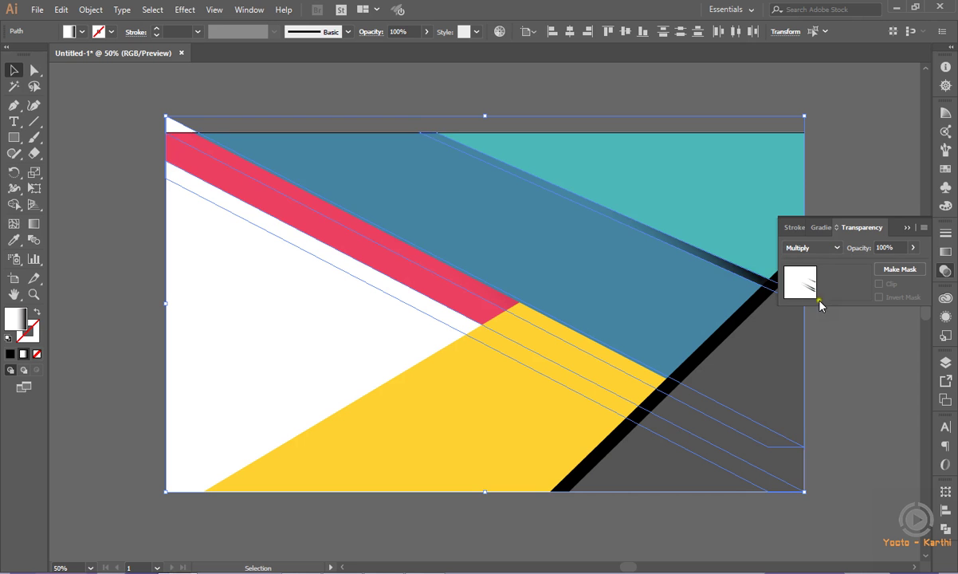
{"action": "left_click", "coordinate": [863, 183]}
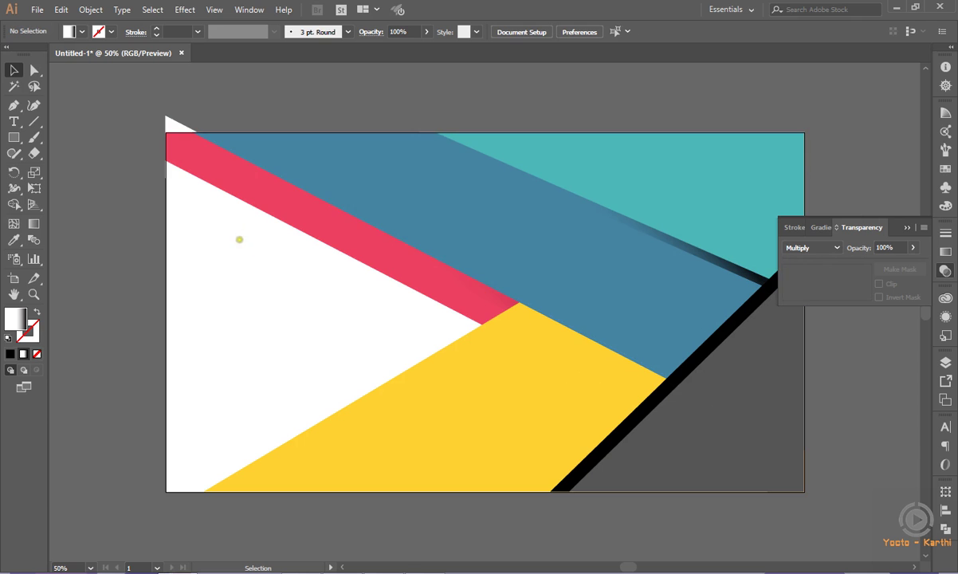
{"action": "left_click", "coordinate": [582, 205]}
{"action": "left_click", "coordinate": [944, 254]}
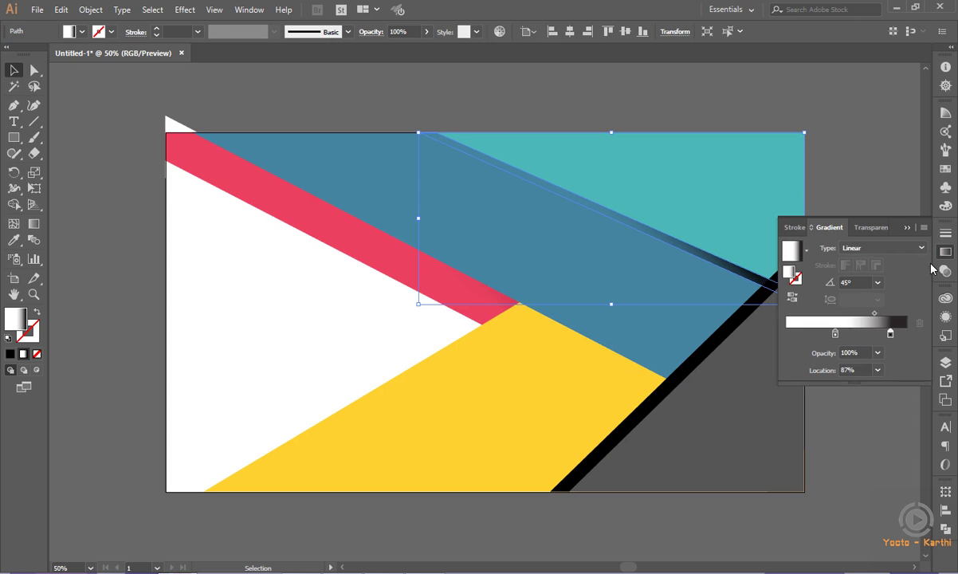
{"action": "left_click", "coordinate": [834, 333]}
{"action": "left_click", "coordinate": [890, 333]}
{"action": "left_click", "coordinate": [844, 282]}
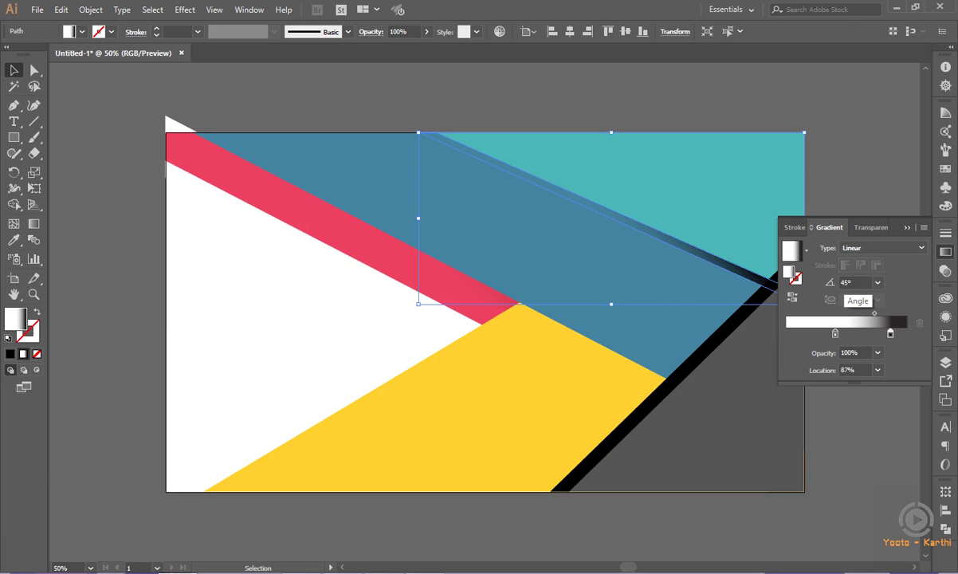
{"action": "double_click", "coordinate": [851, 282]}
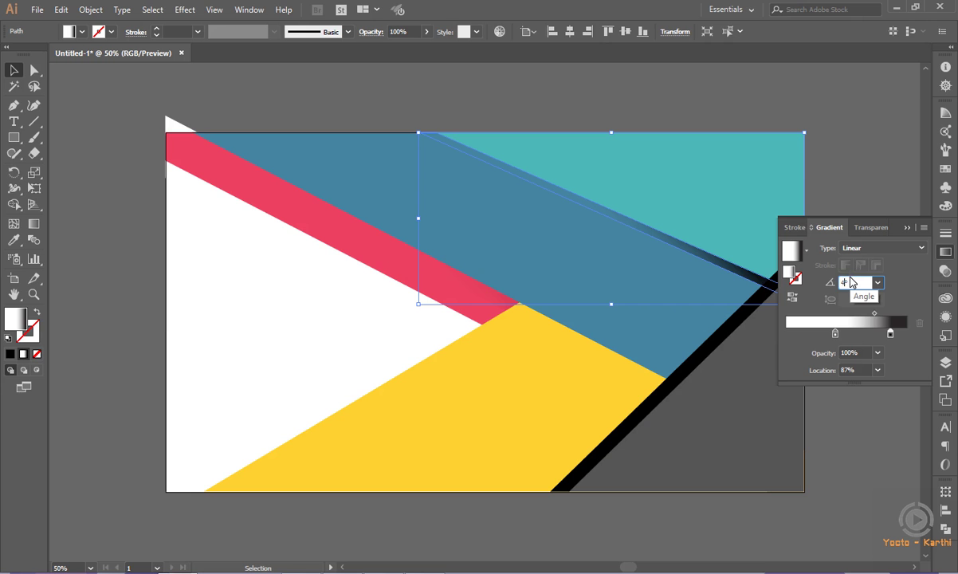
{"action": "type", "text": "0"}
{"action": "key", "text": "Return"}
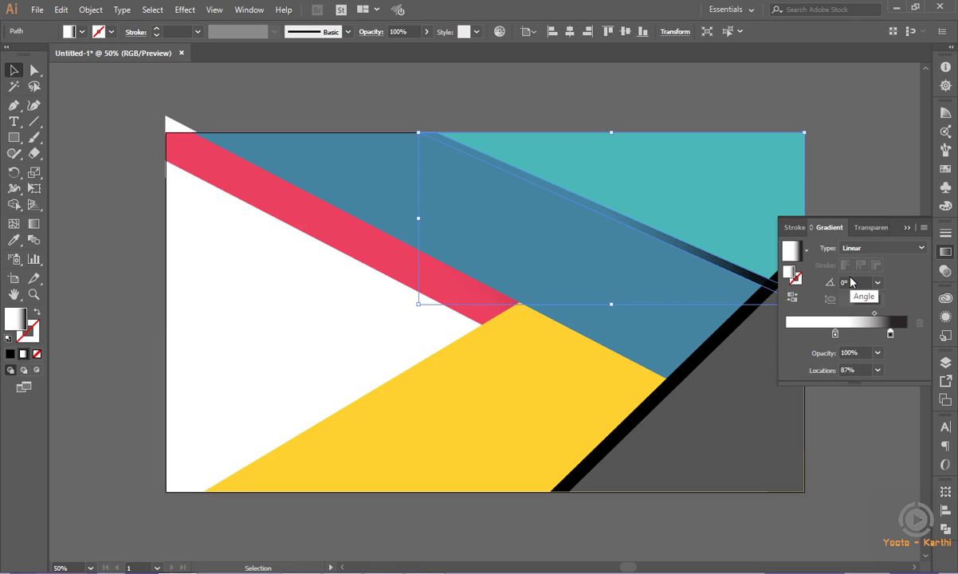
{"action": "left_click", "coordinate": [822, 179]}
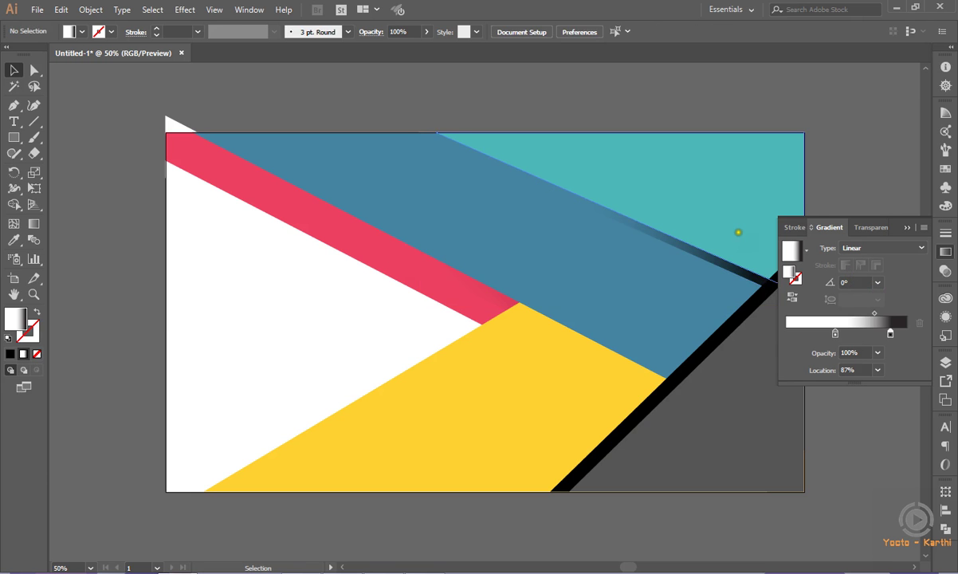
{"action": "left_click", "coordinate": [677, 244]}
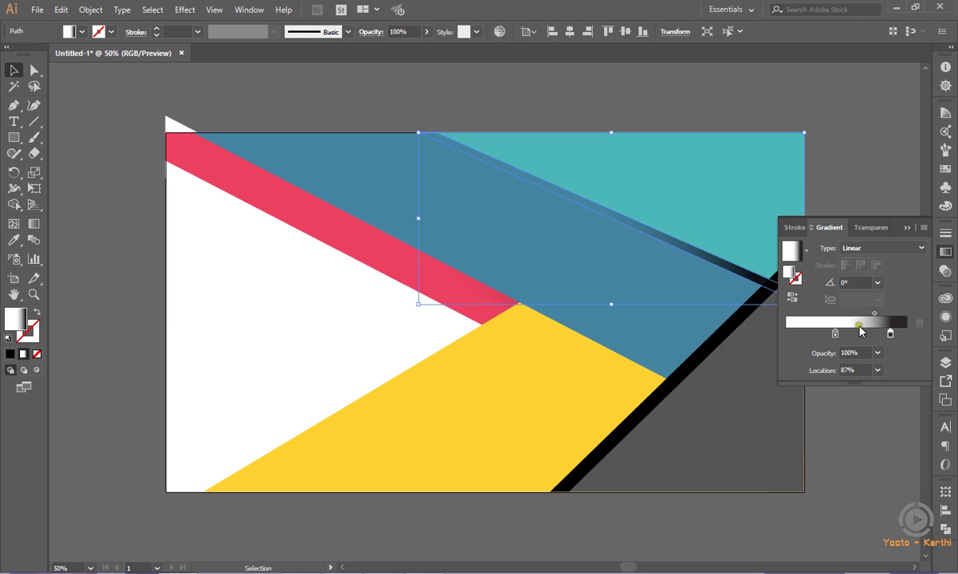
{"action": "left_click", "coordinate": [843, 283]}
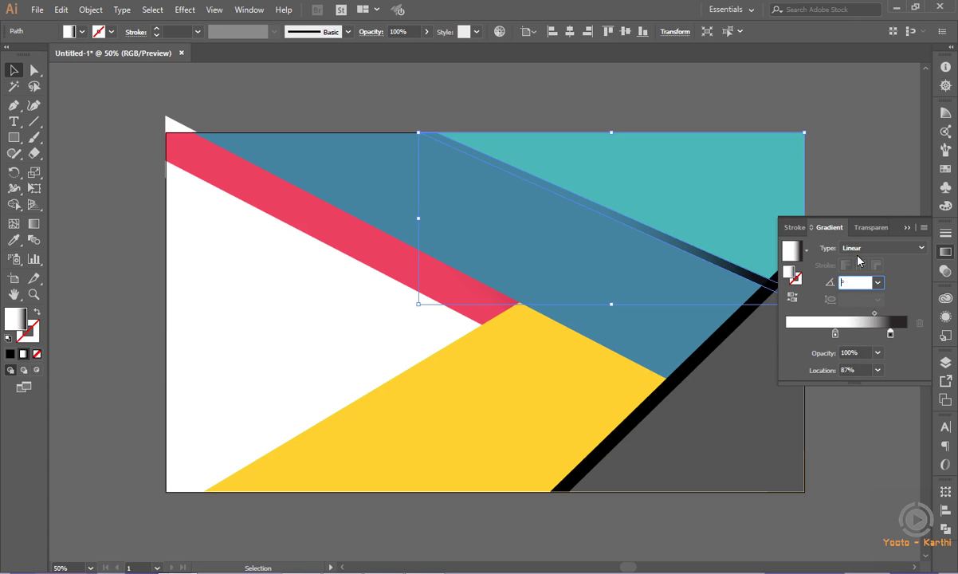
{"action": "type", "text": "45"}
{"action": "key", "text": "Return"}
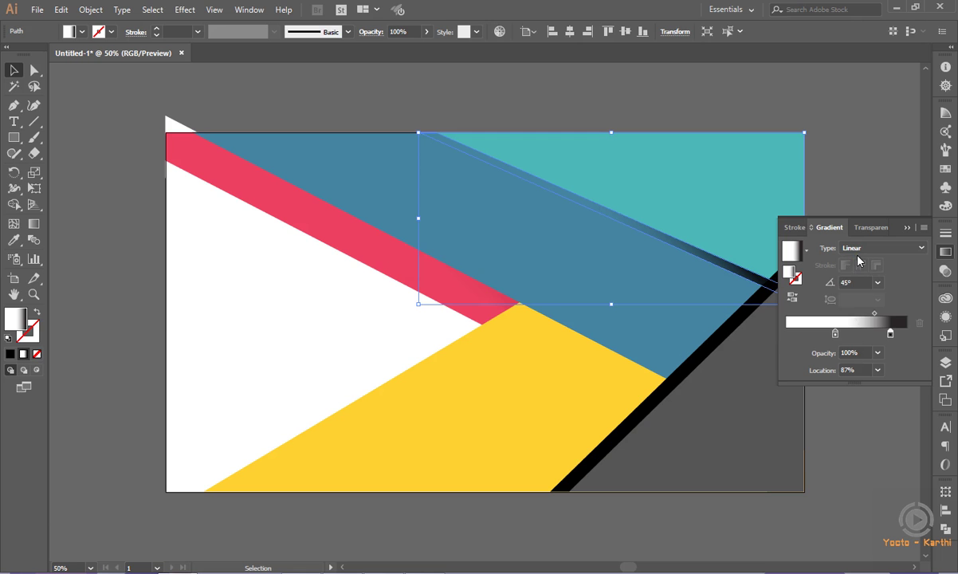
{"action": "key", "text": "Tab"}
{"action": "type", "text": "-"}
{"action": "key", "text": "Return"}
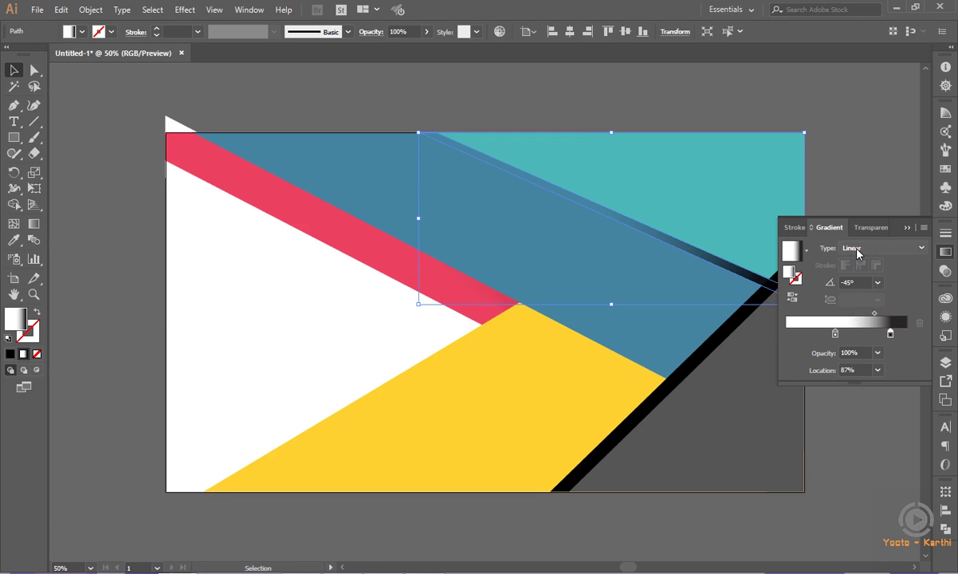
{"action": "left_click", "coordinate": [855, 168]}
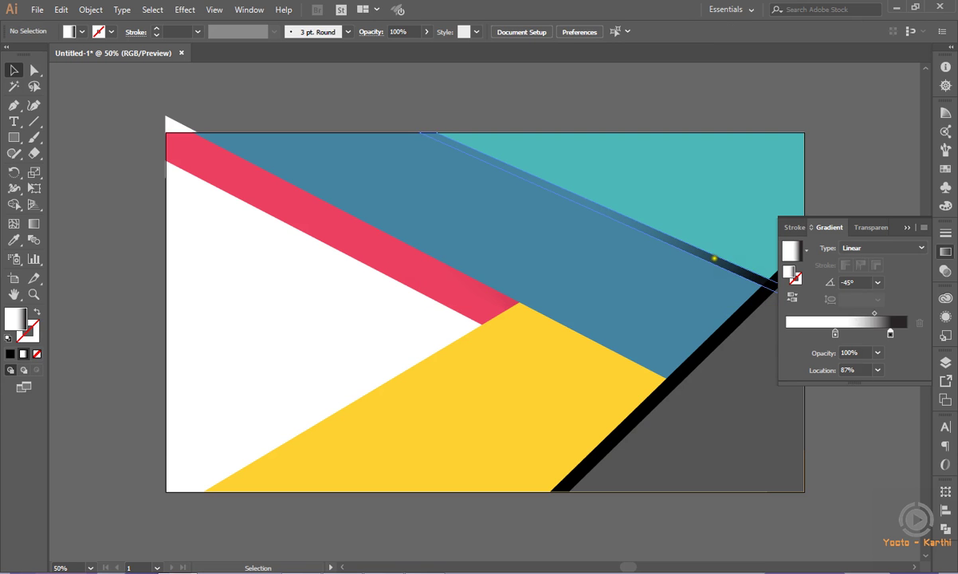
{"action": "left_click", "coordinate": [714, 256]}
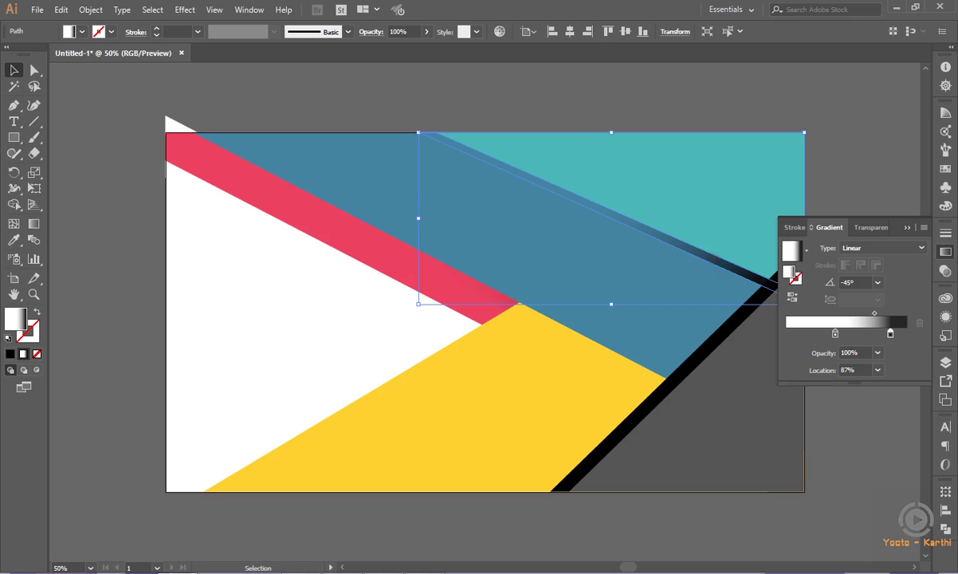
{"action": "left_click", "coordinate": [878, 282]}
{"action": "left_click", "coordinate": [892, 479]}
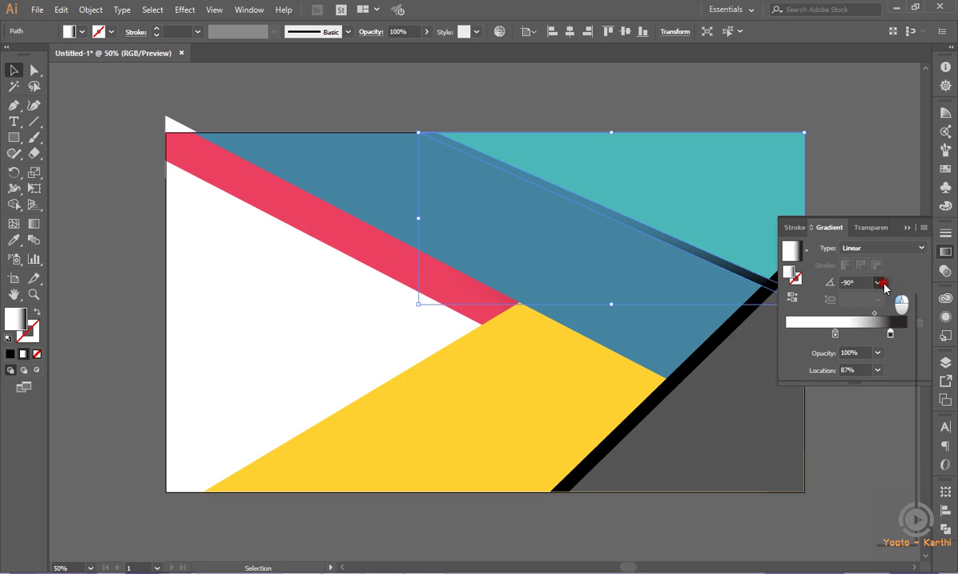
{"action": "left_click", "coordinate": [877, 282]}
{"action": "left_click", "coordinate": [891, 354]}
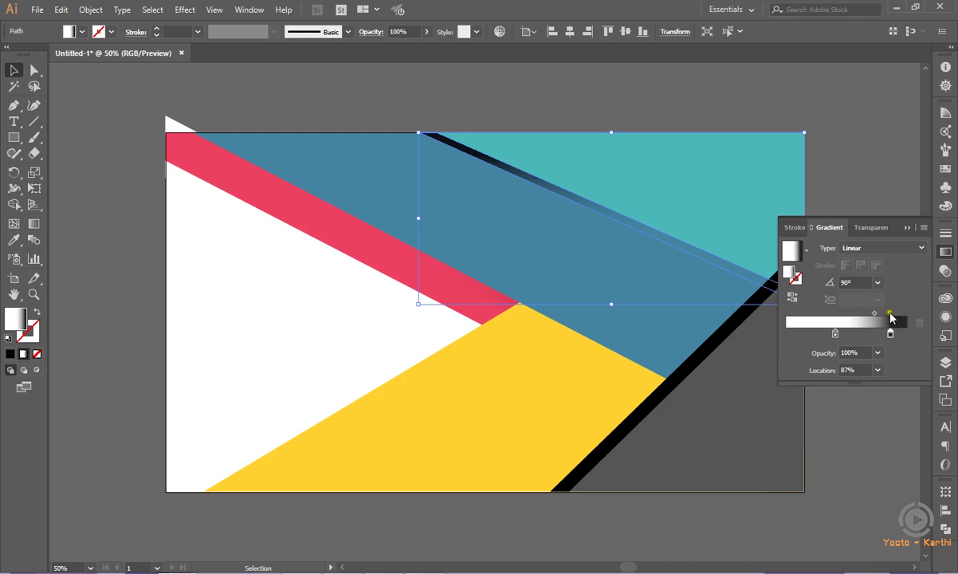
{"action": "left_click", "coordinate": [878, 284]}
{"action": "left_click", "coordinate": [896, 383]}
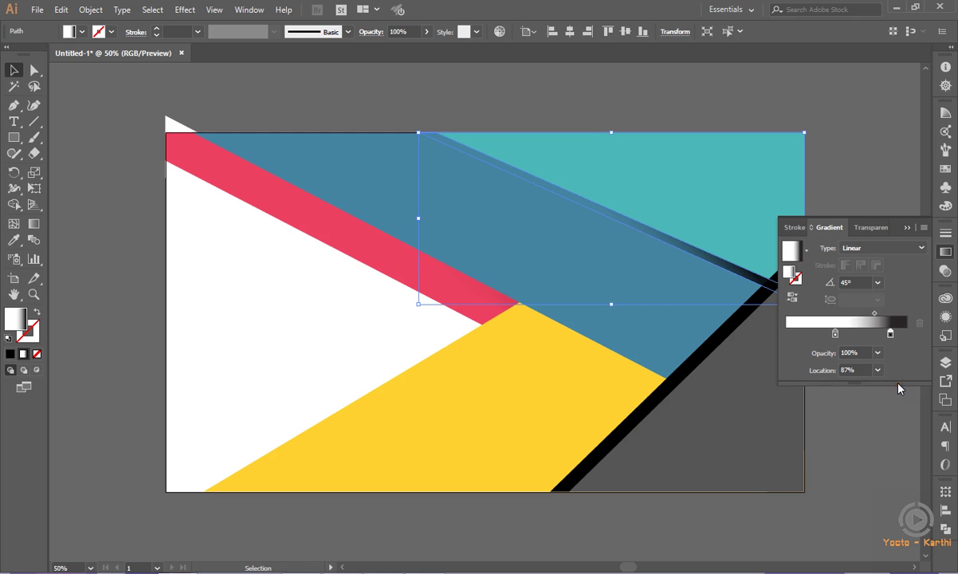
{"action": "left_click", "coordinate": [878, 284]}
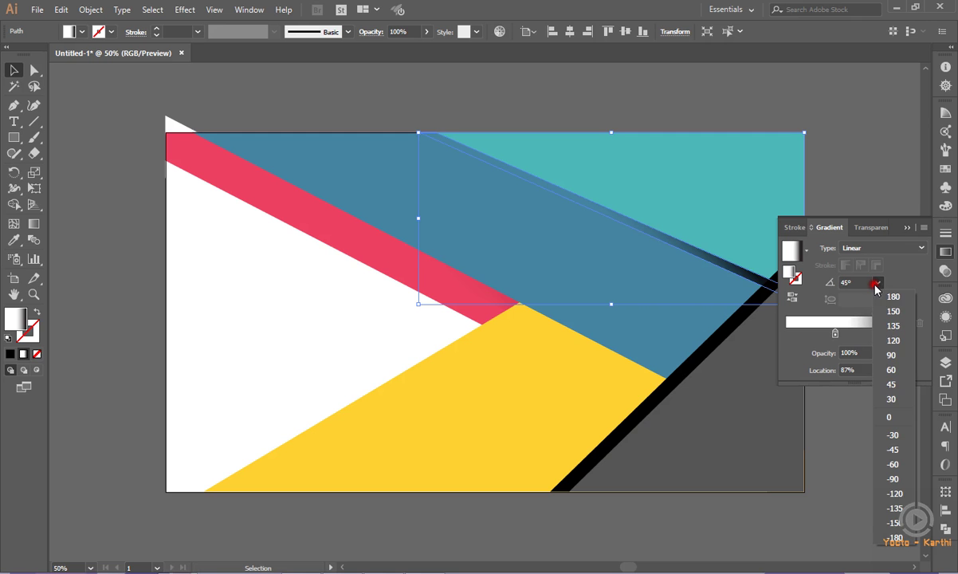
{"action": "left_click", "coordinate": [844, 423]}
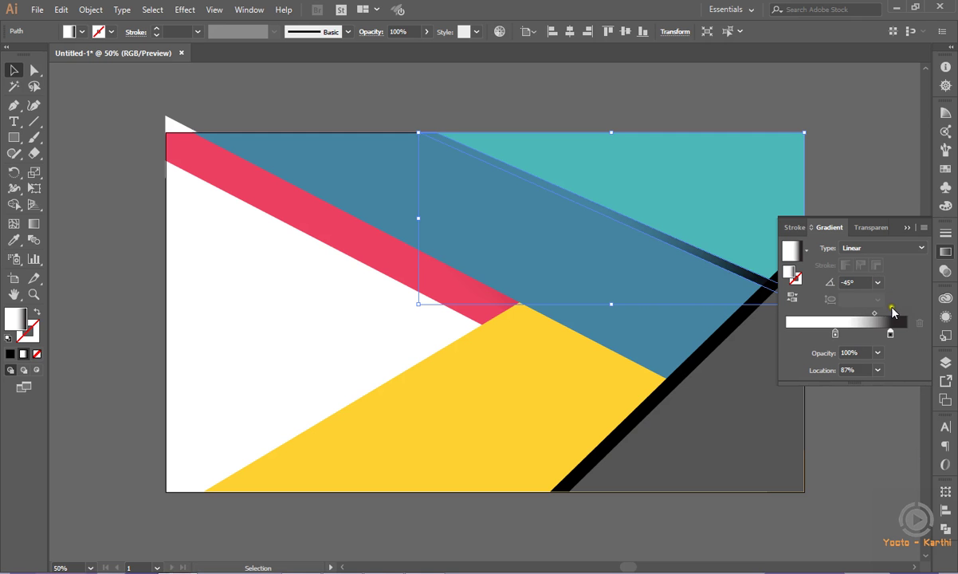
{"action": "left_click", "coordinate": [878, 282]}
{"action": "left_click", "coordinate": [892, 370]}
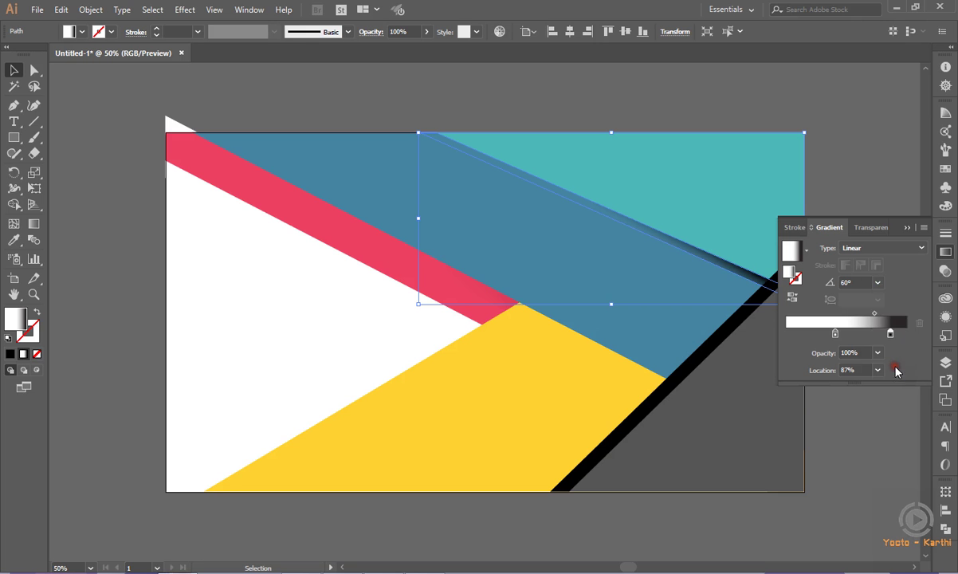
{"action": "left_click", "coordinate": [877, 282]}
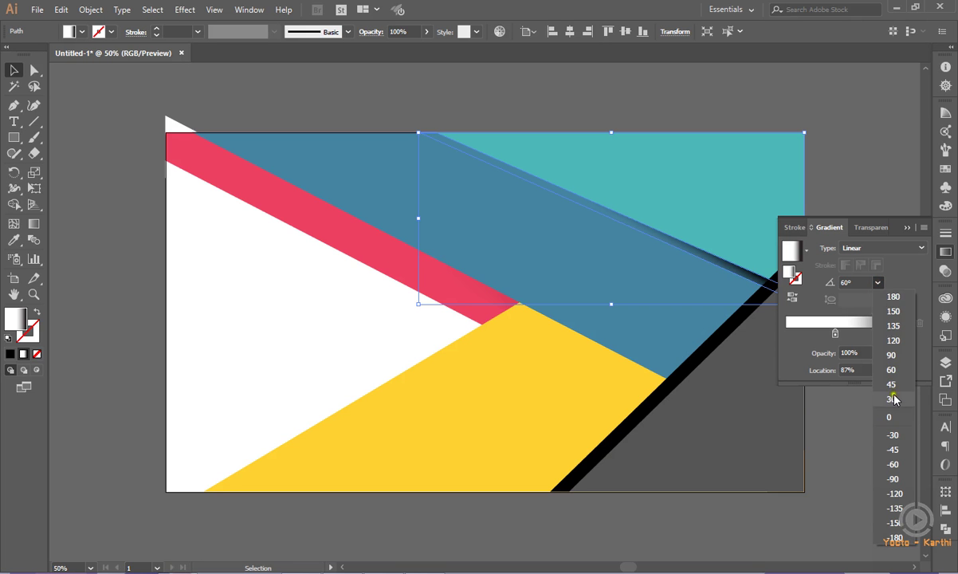
{"action": "left_click", "coordinate": [891, 399]}
{"action": "left_click", "coordinate": [876, 283]}
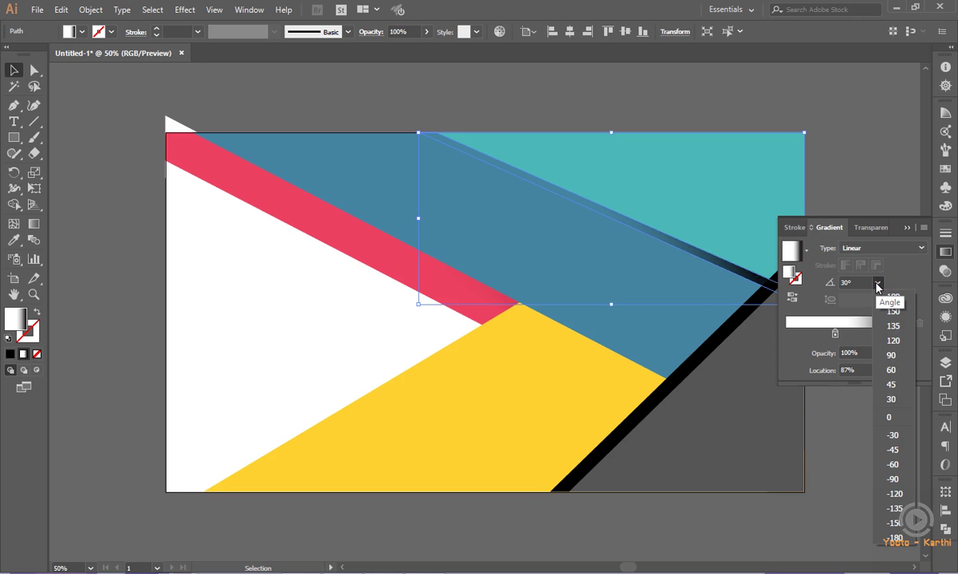
{"action": "left_click", "coordinate": [877, 283]}
{"action": "left_click", "coordinate": [884, 419]}
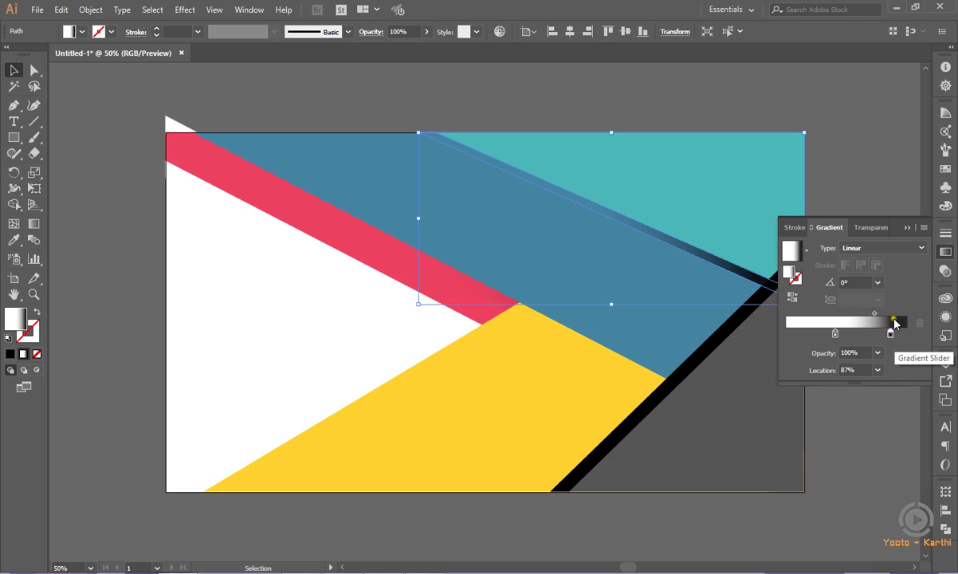
{"action": "left_click", "coordinate": [877, 283]}
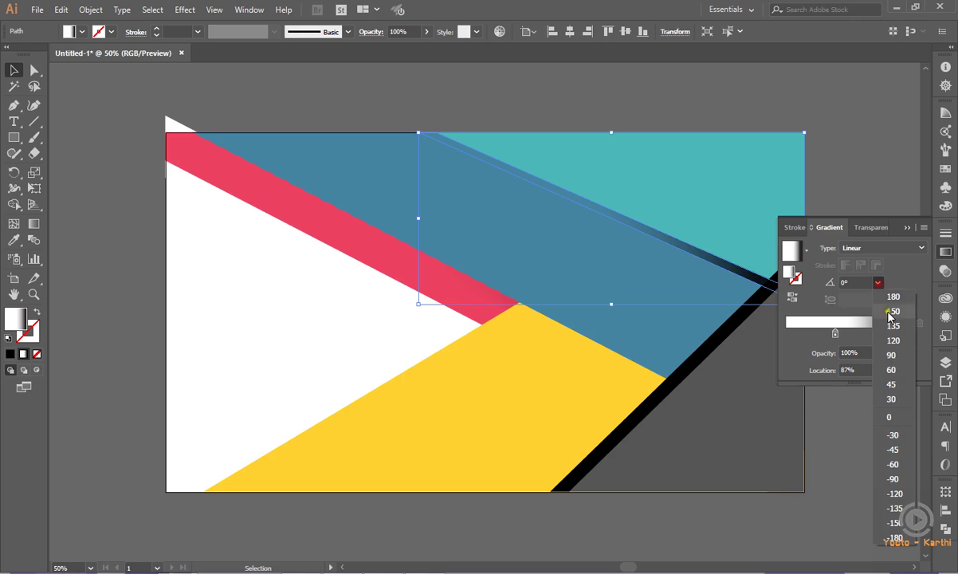
{"action": "left_click", "coordinate": [893, 539]}
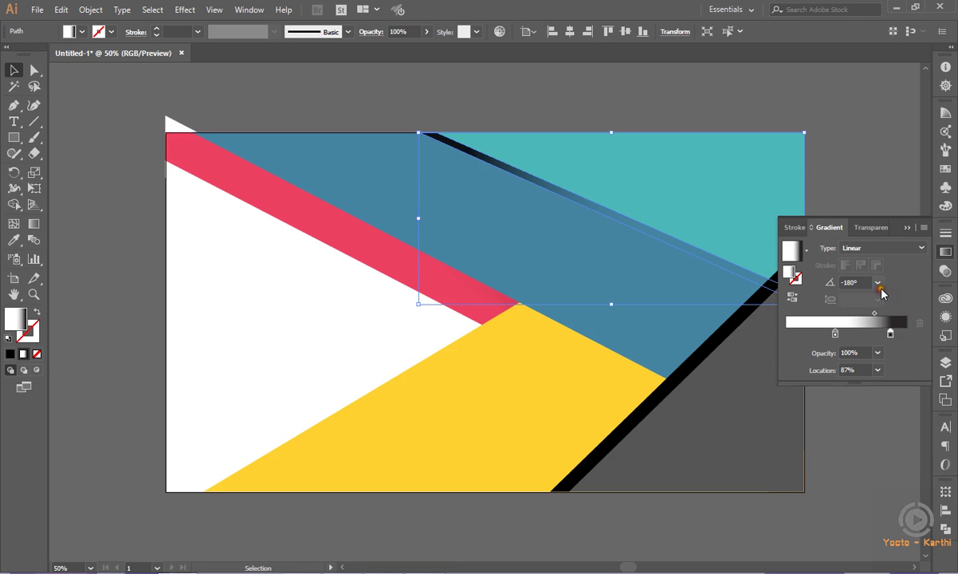
{"action": "left_click", "coordinate": [879, 287]}
{"action": "left_click", "coordinate": [844, 453]}
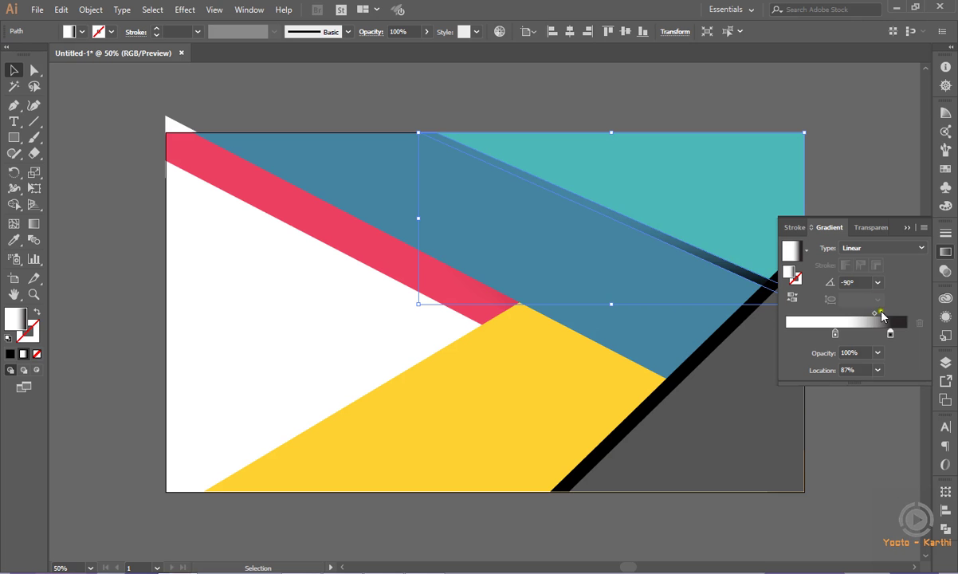
{"action": "left_click", "coordinate": [877, 282]}
{"action": "left_click", "coordinate": [891, 334]}
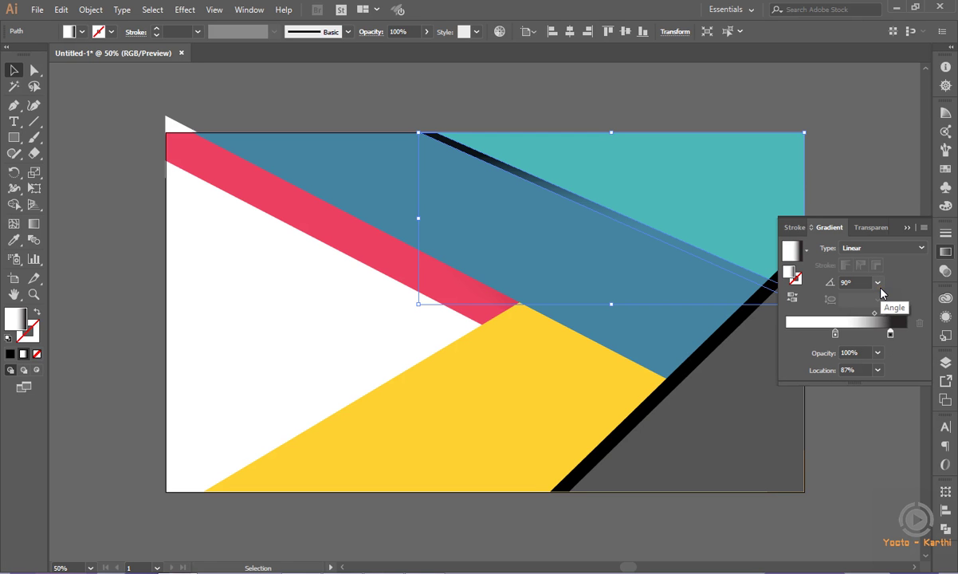
{"action": "left_click", "coordinate": [878, 283]}
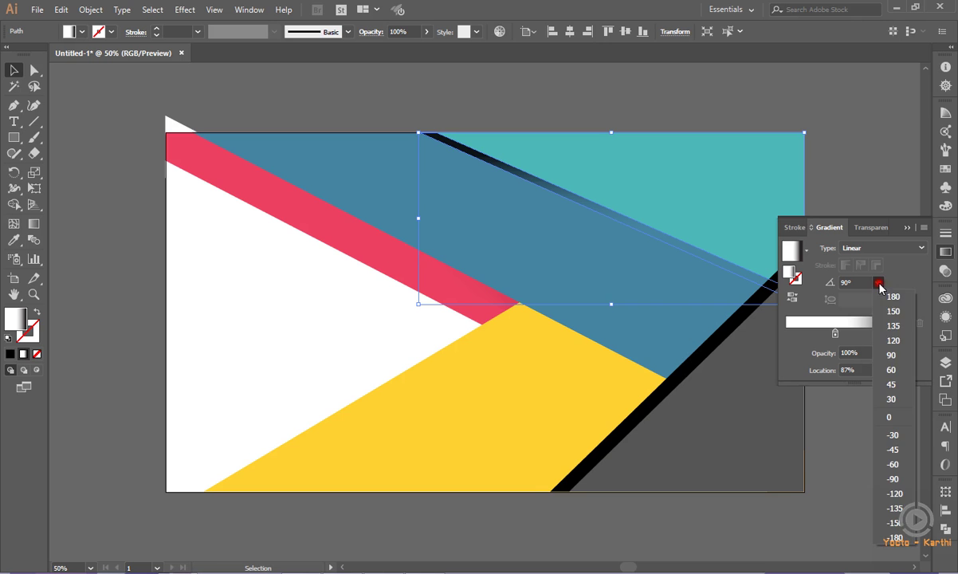
{"action": "left_click", "coordinate": [888, 384]}
{"action": "left_click", "coordinate": [874, 181]}
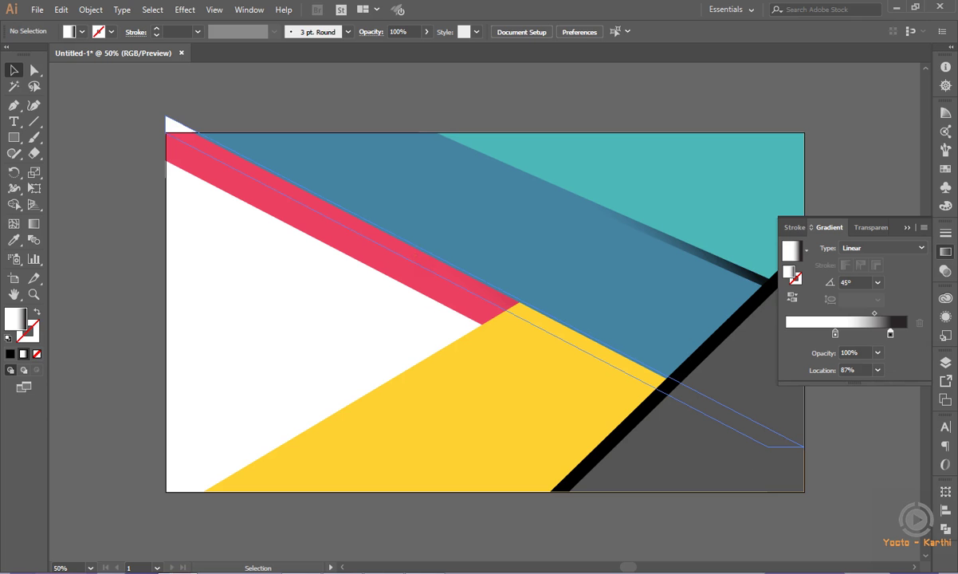
{"action": "left_click", "coordinate": [391, 241]}
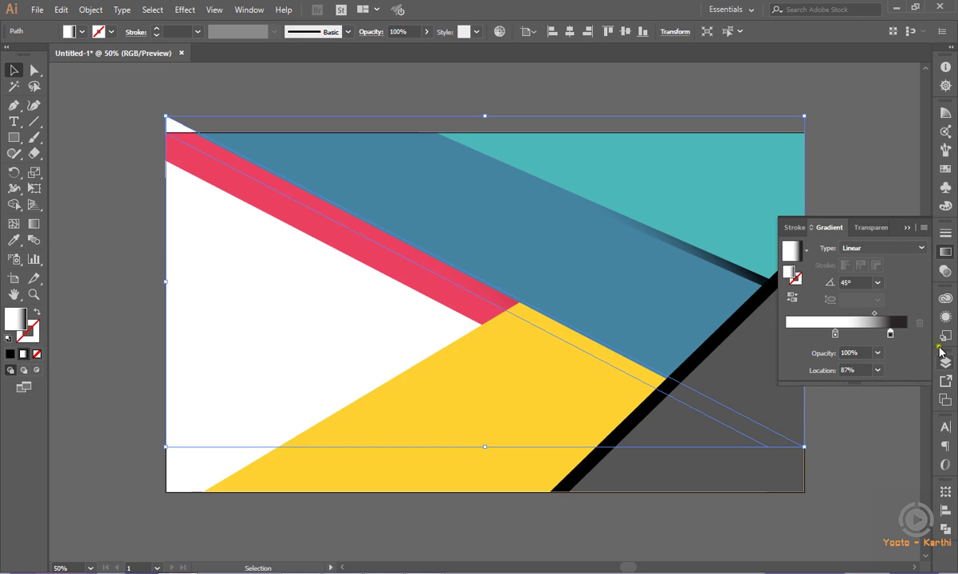
- Nudge the diagonal path lower and try gradient angles -45° and -90°, settling on -180°
{"action": "left_click_drag", "start_coordinate": [190, 137], "coordinate": [191, 181]}
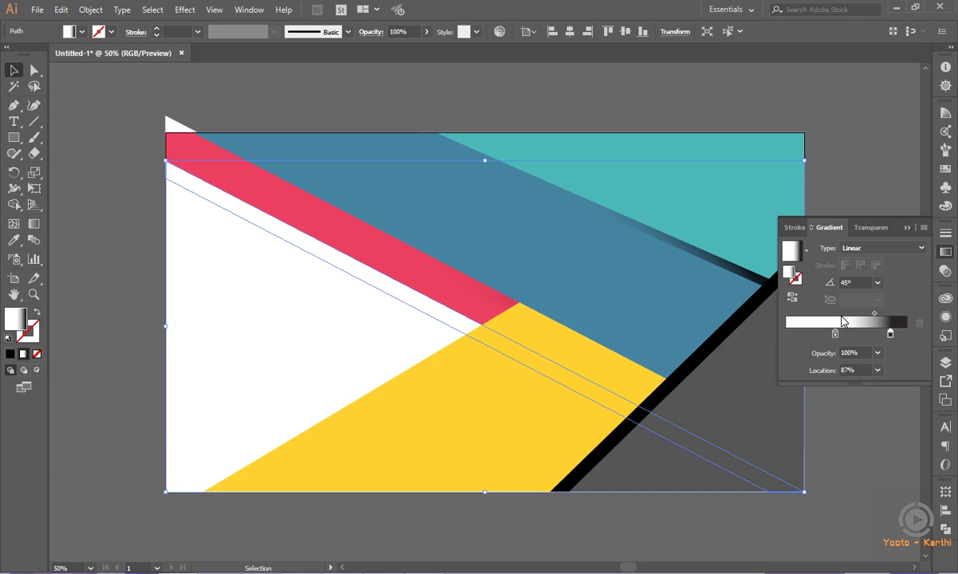
{"action": "left_click", "coordinate": [877, 283]}
{"action": "left_click", "coordinate": [898, 448]}
{"action": "left_click", "coordinate": [877, 282]}
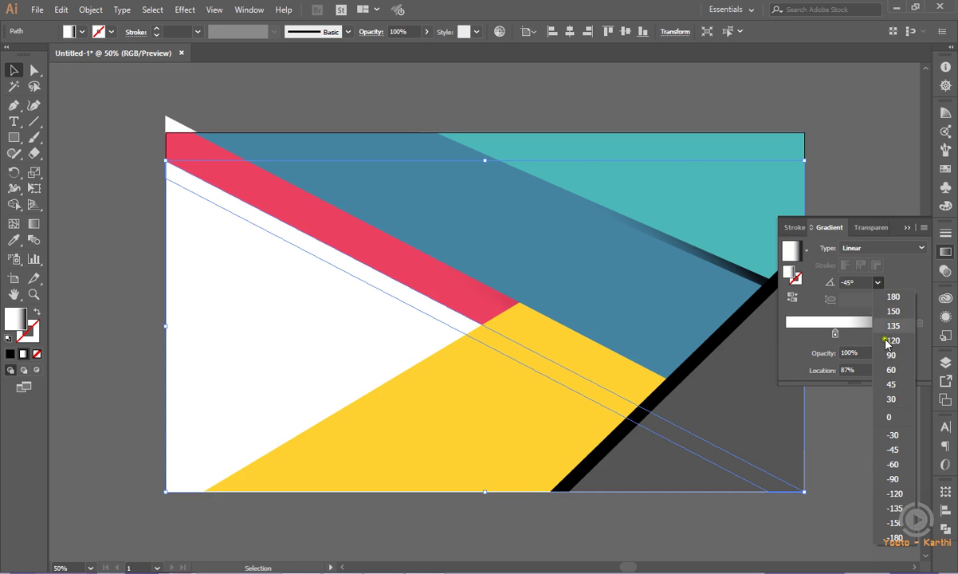
{"action": "left_click", "coordinate": [894, 483]}
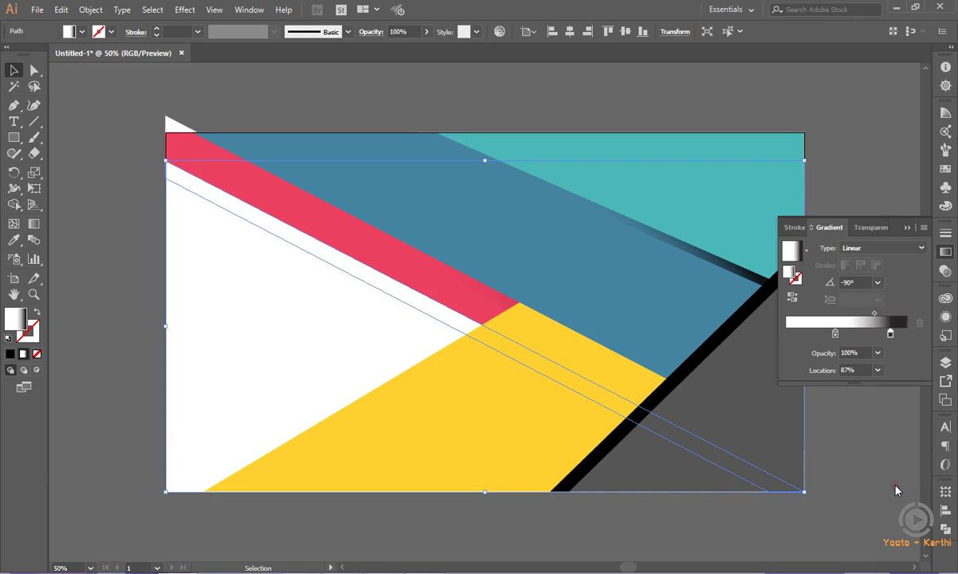
{"action": "left_click", "coordinate": [877, 283]}
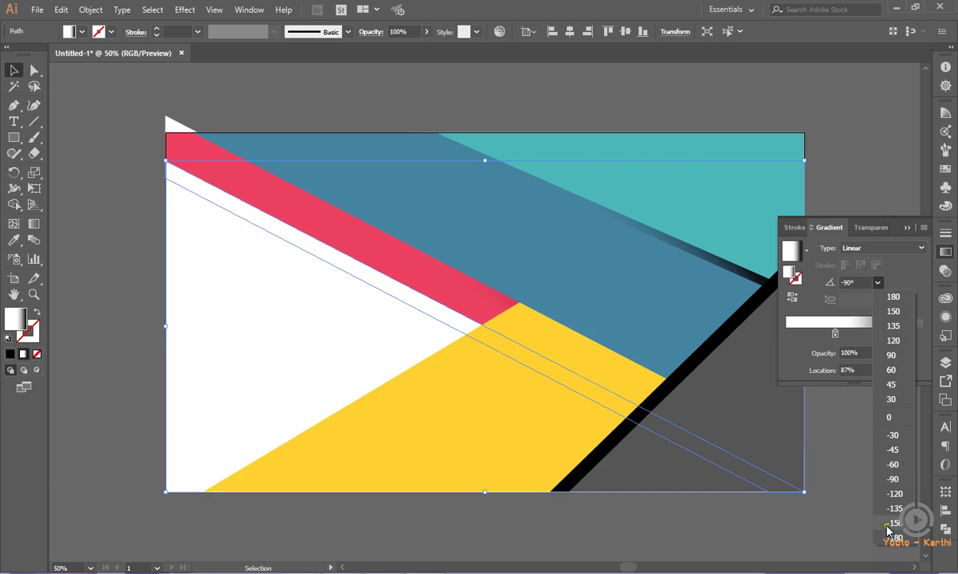
{"action": "left_click", "coordinate": [891, 510]}
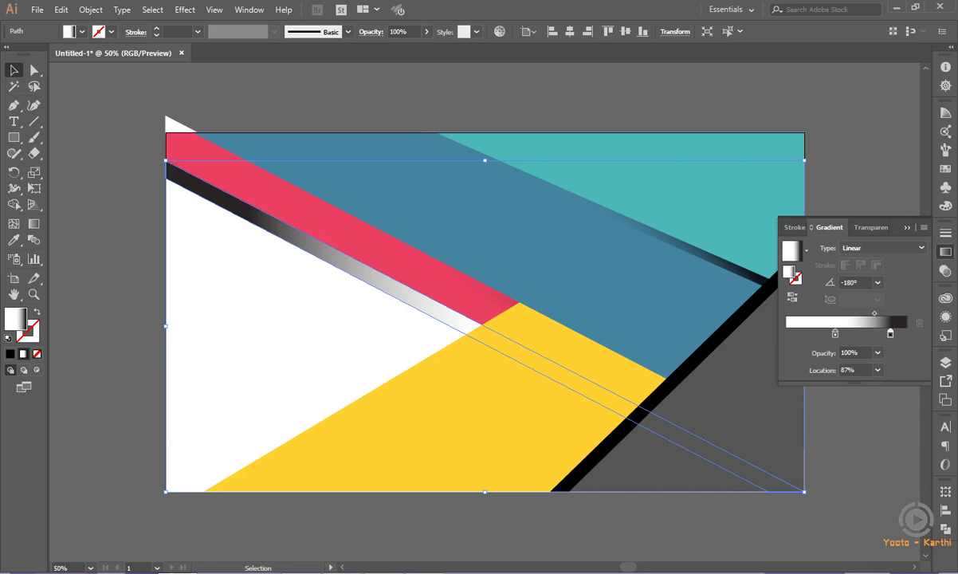
{"action": "left_click", "coordinate": [898, 192]}
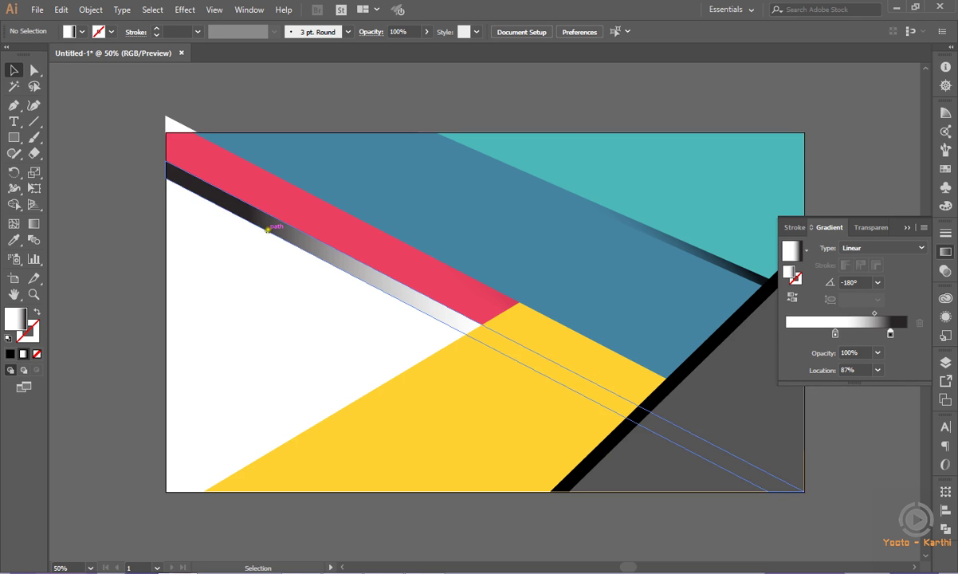
- Delete the black-to-white gradient strip, the teal-edge strip and the black diagonal stripe
{"action": "left_click", "coordinate": [266, 230]}
{"action": "key", "text": "Delete"}
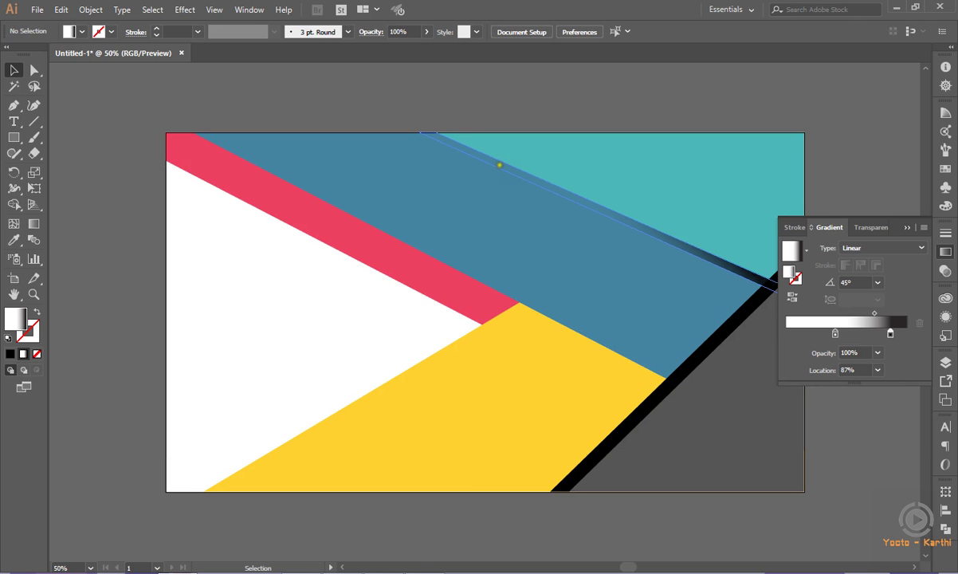
{"action": "left_click", "coordinate": [499, 165]}
{"action": "key", "text": "Delete"}
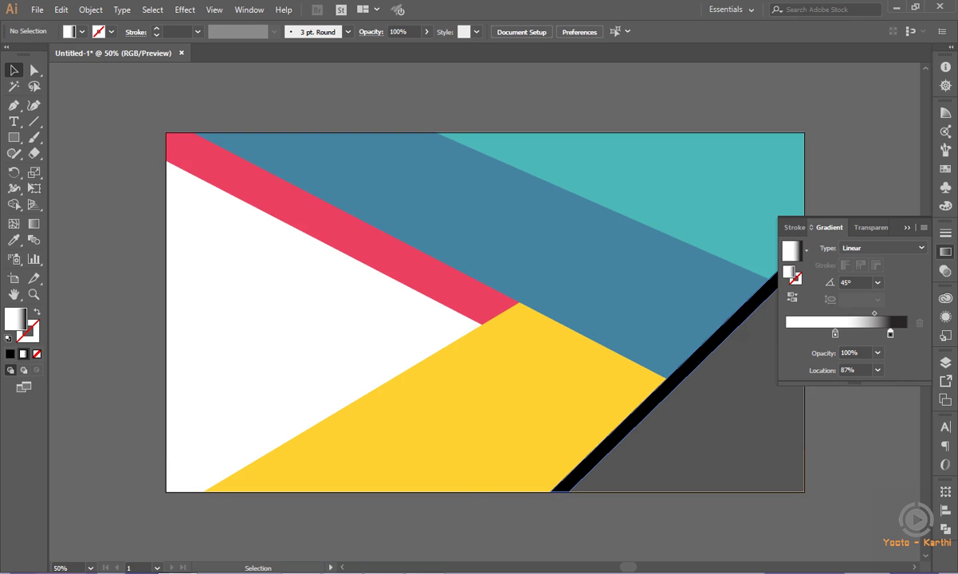
{"action": "left_click", "coordinate": [729, 321]}
{"action": "key", "text": "Delete"}
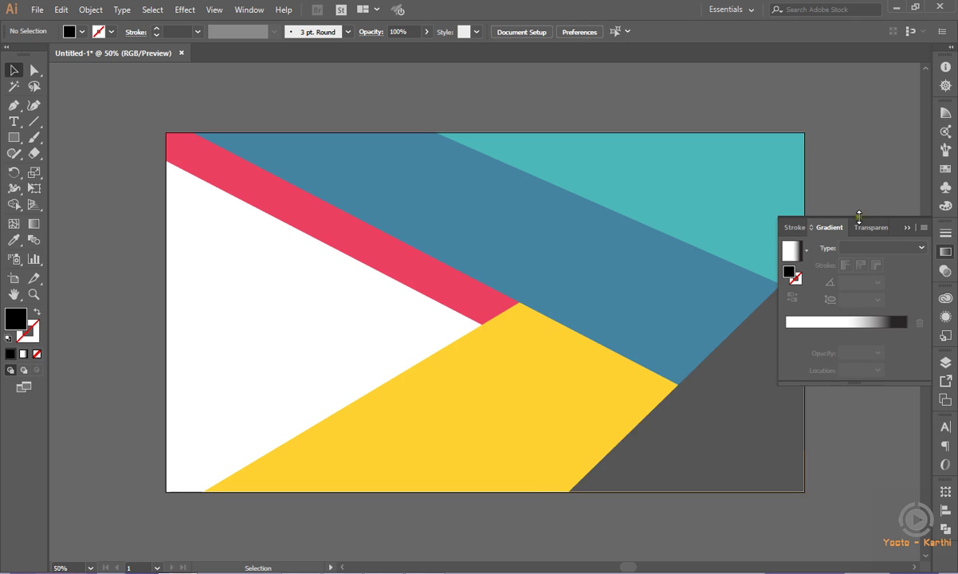
- Apply a Drop Shadow effect to the red band with Preview turned on
{"action": "left_click", "coordinate": [907, 226]}
{"action": "left_click", "coordinate": [282, 203]}
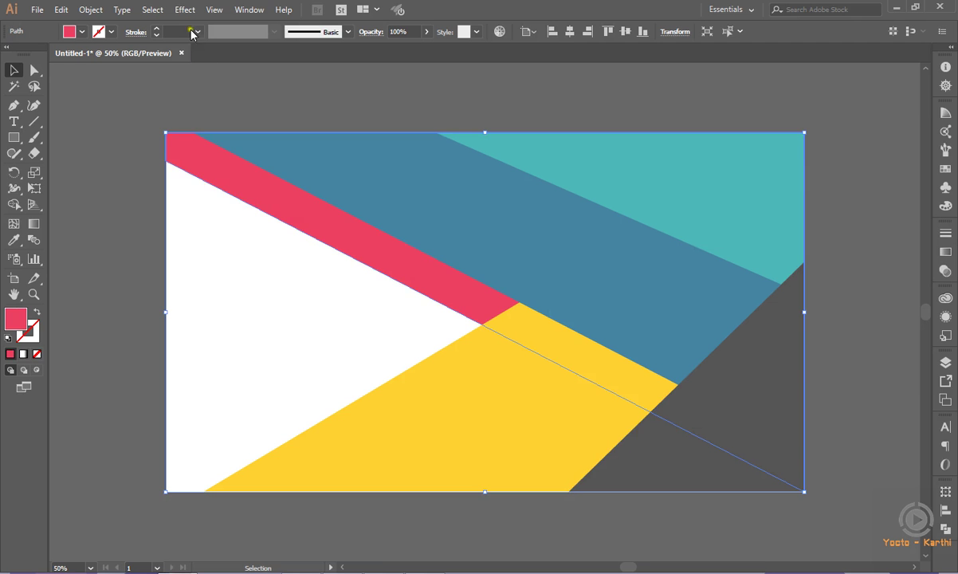
{"action": "left_click", "coordinate": [185, 9]}
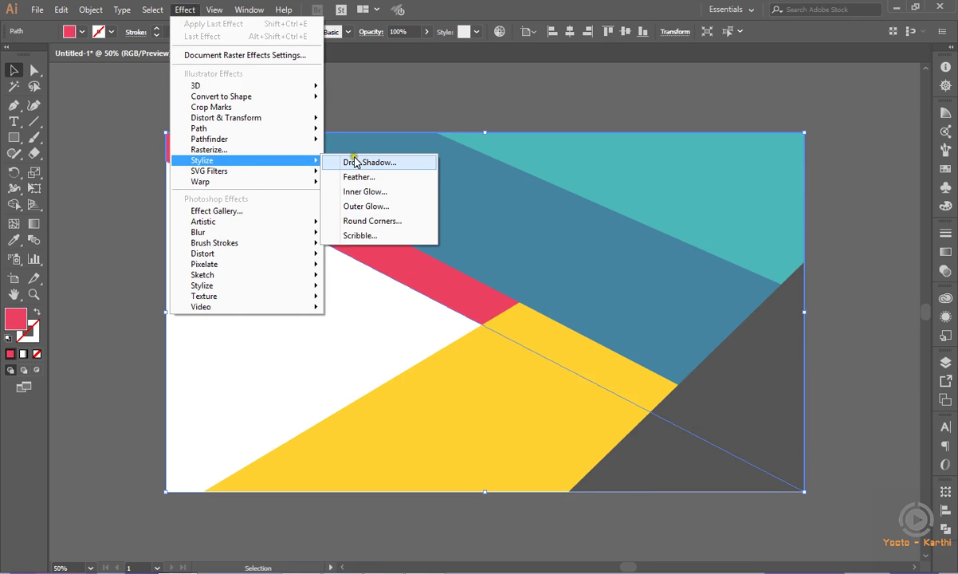
{"action": "mouse_move", "coordinate": [202, 160]}
{"action": "left_click", "coordinate": [351, 160]}
{"action": "left_click_drag", "start_coordinate": [226, 206], "coordinate": [590, 226]}
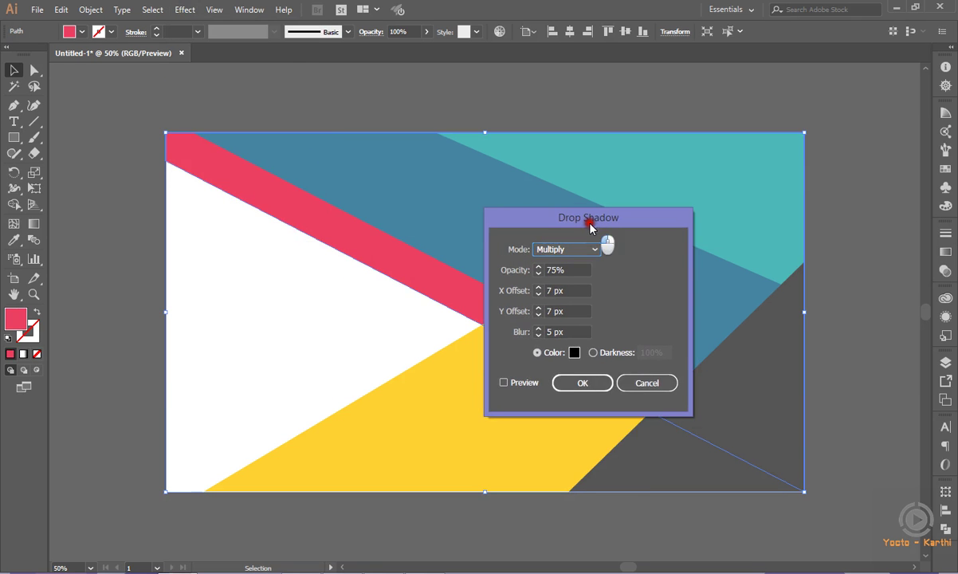
{"action": "left_click", "coordinate": [514, 383]}
{"action": "left_click", "coordinate": [539, 295]}
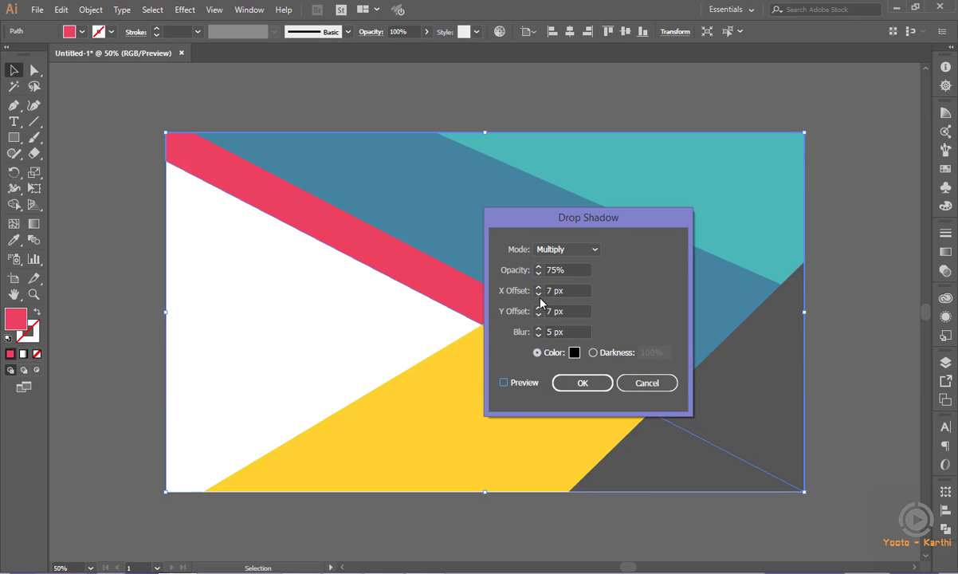
{"action": "left_click", "coordinate": [539, 310]}
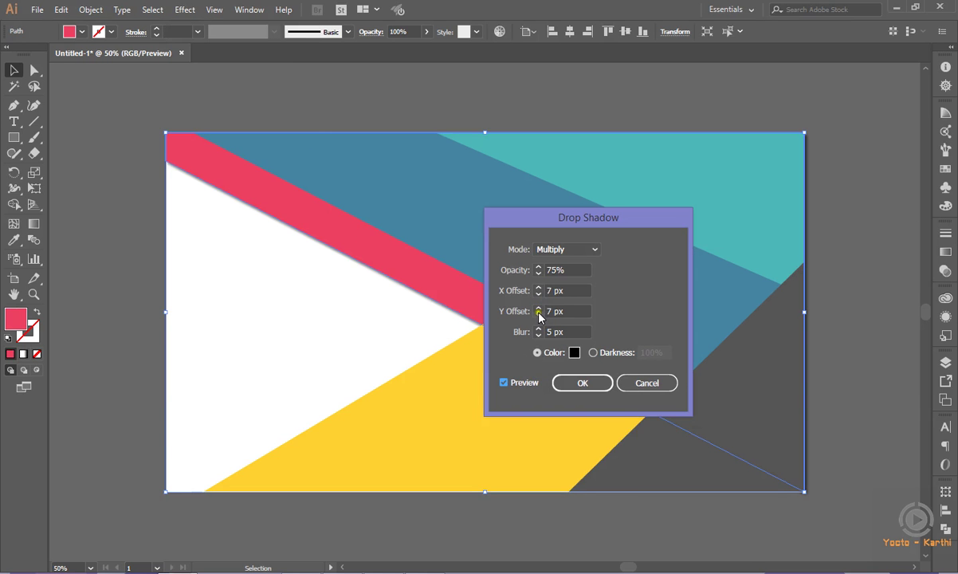
- Try shadow offsets of 20 px across, then 10, 30 and 50 px down
{"action": "left_click", "coordinate": [549, 291]}
{"action": "key", "text": "BackSpace"}
{"action": "type", "text": "20"}
{"action": "key", "text": "Tab"}
{"action": "type", "text": "20"}
{"action": "key", "text": "Tab"}
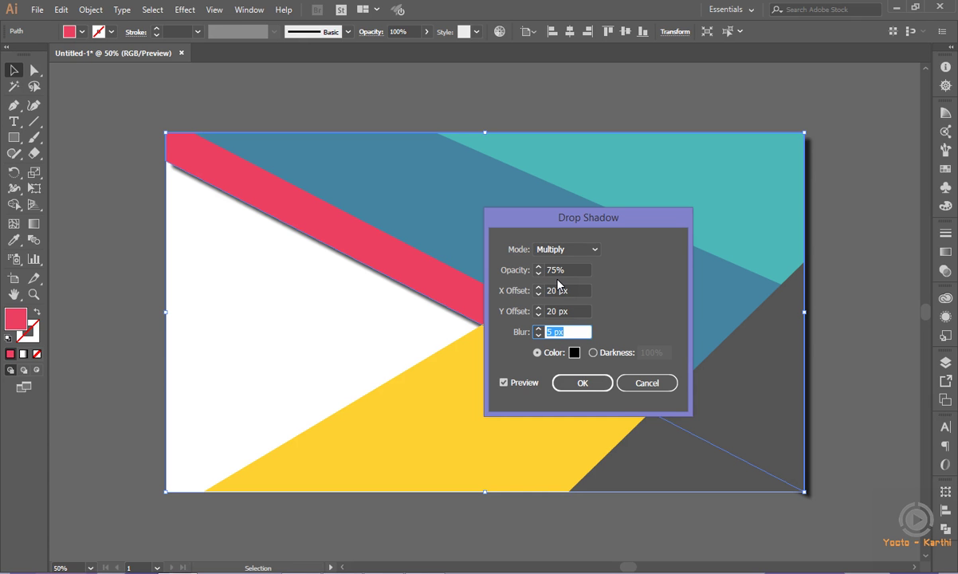
{"action": "key", "text": "shift+Tab"}
{"action": "type", "text": "10"}
{"action": "key", "text": "Tab"}
{"action": "key", "text": "shift+Tab"}
{"action": "type", "text": "2"}
{"action": "key", "text": "BackSpace"}
{"action": "type", "text": "30"}
{"action": "key", "text": "Tab"}
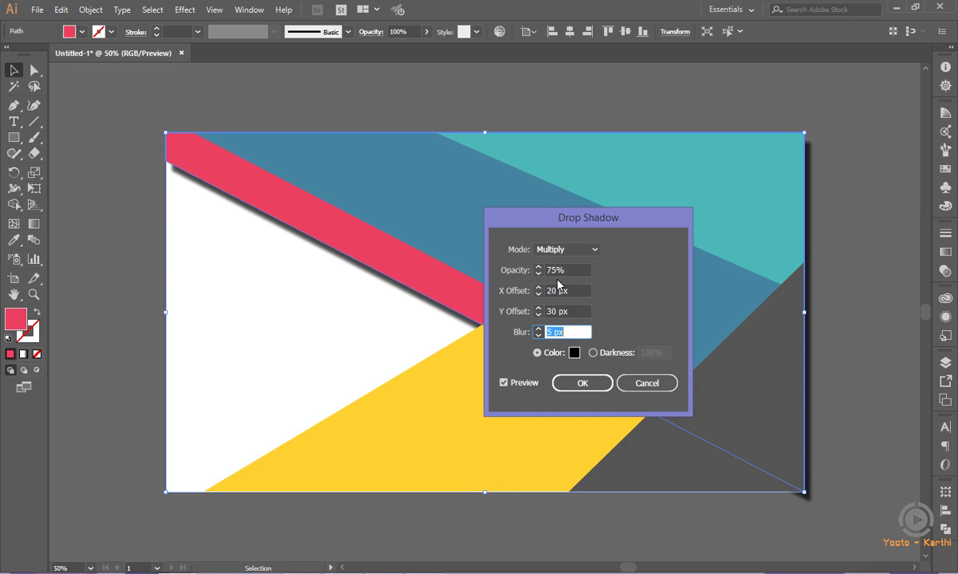
{"action": "key", "text": "shift+Tab"}
{"action": "type", "text": "50"}
{"action": "key", "text": "Tab"}
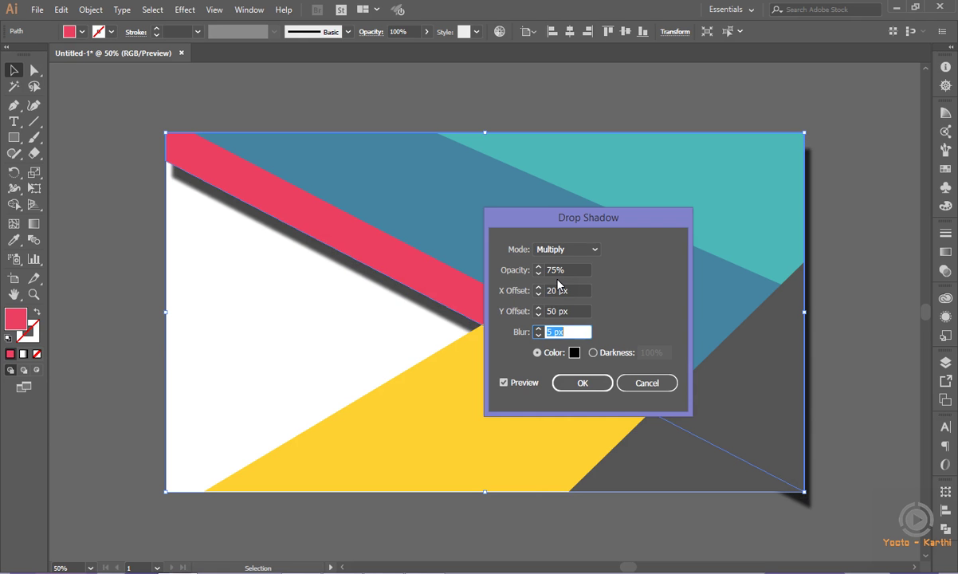
- Settle on 0 px horizontal and 35 px vertical shadow offset, raising the blur to 9 px
{"action": "key", "text": "shift+Tab"}
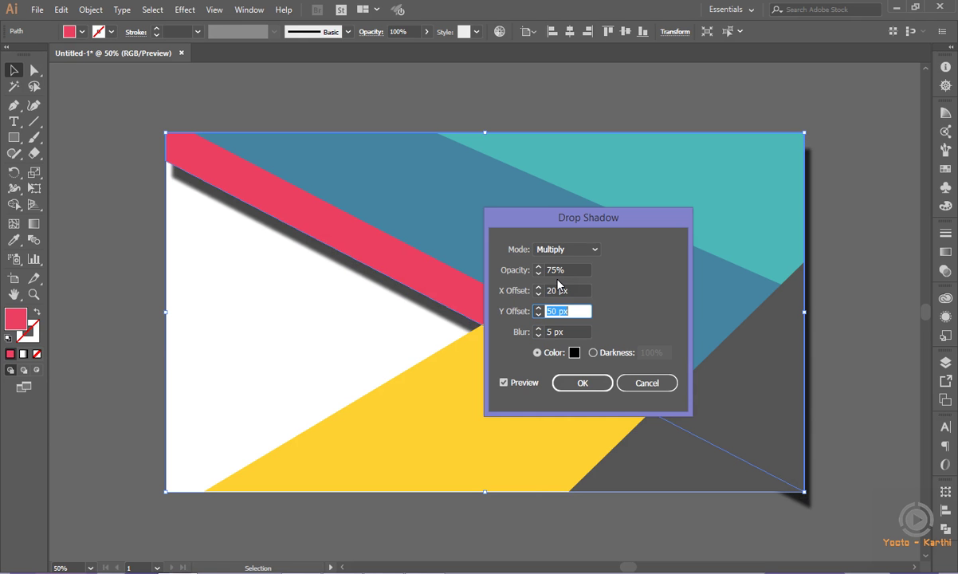
{"action": "key", "text": "shift+Tab"}
{"action": "type", "text": "10"}
{"action": "key", "text": "Tab"}
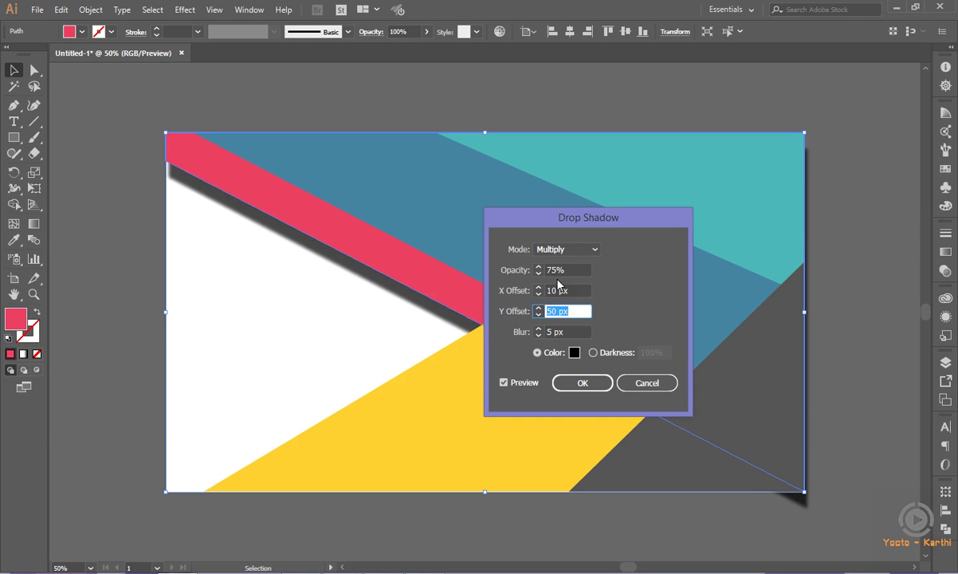
{"action": "key", "text": "shift+Tab"}
{"action": "type", "text": "5"}
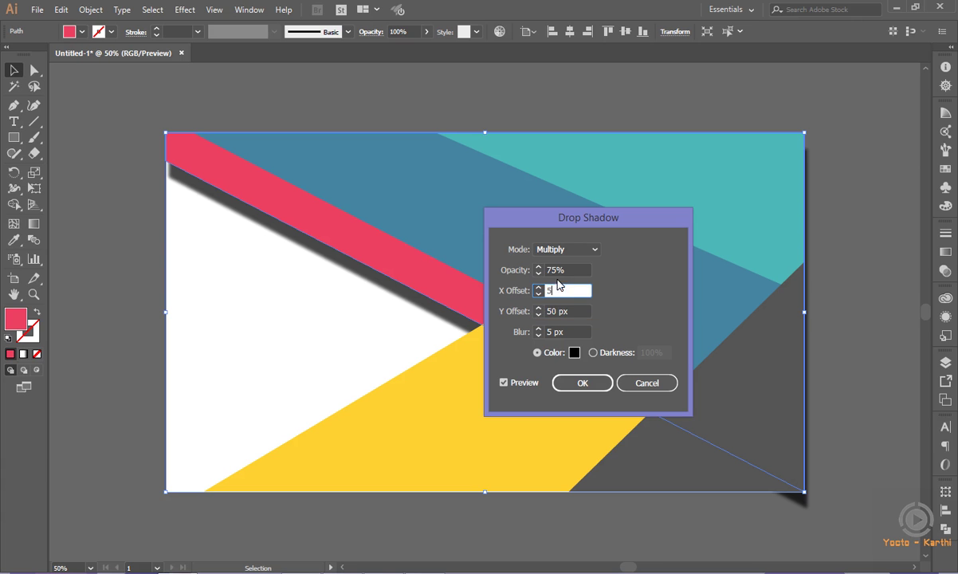
{"action": "key", "text": "Tab"}
{"action": "key", "text": "shift+Tab"}
{"action": "type", "text": "0"}
{"action": "key", "text": "Tab"}
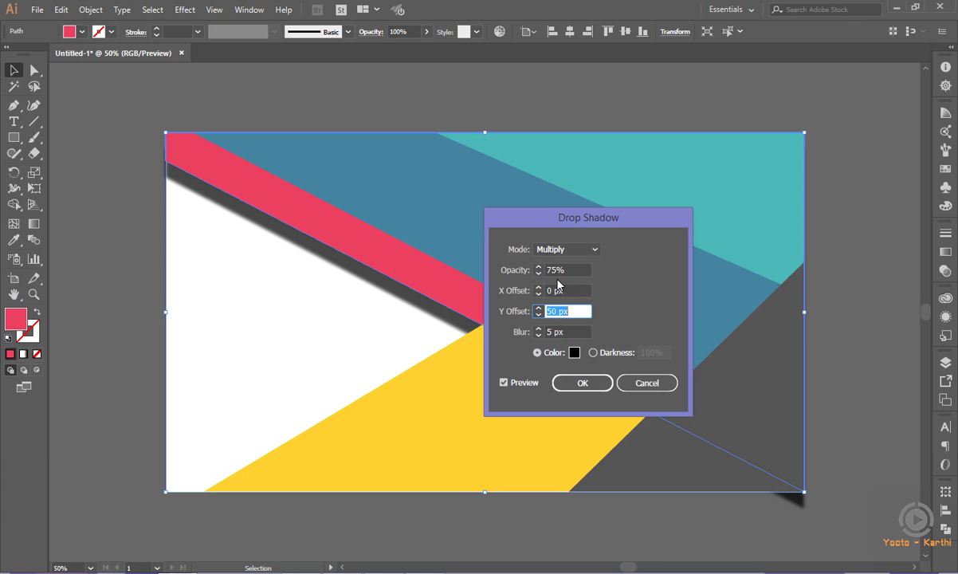
{"action": "type", "text": "40"}
{"action": "key", "text": "Tab"}
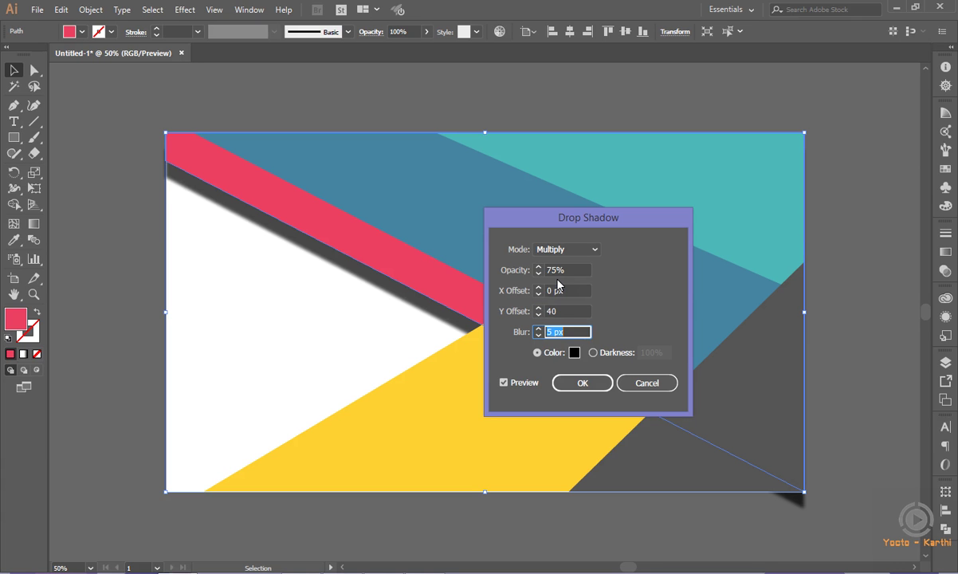
{"action": "key", "text": "shift+Tab"}
{"action": "type", "text": "35"}
{"action": "key", "text": "Tab"}
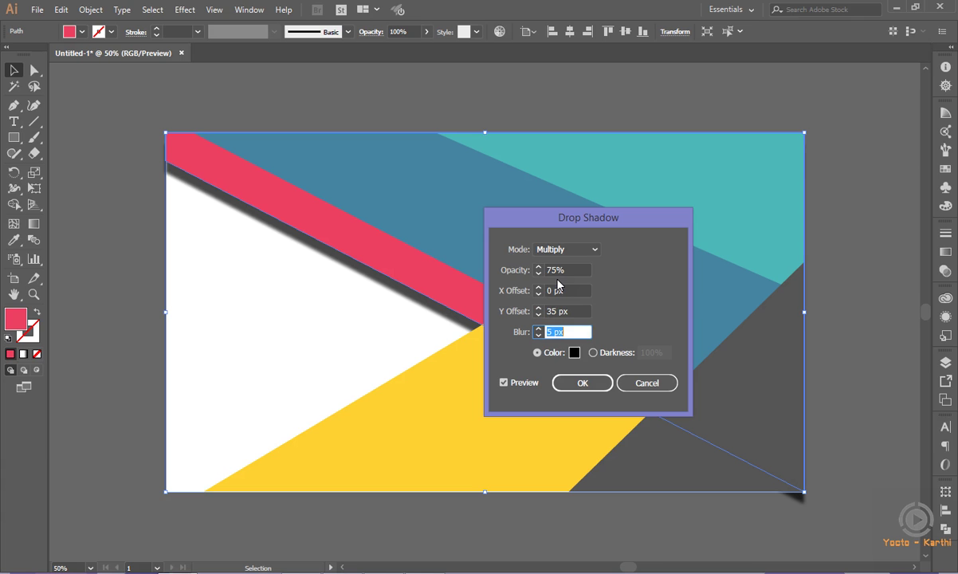
{"action": "key", "text": "Up"}
{"action": "key", "text": "Up"}
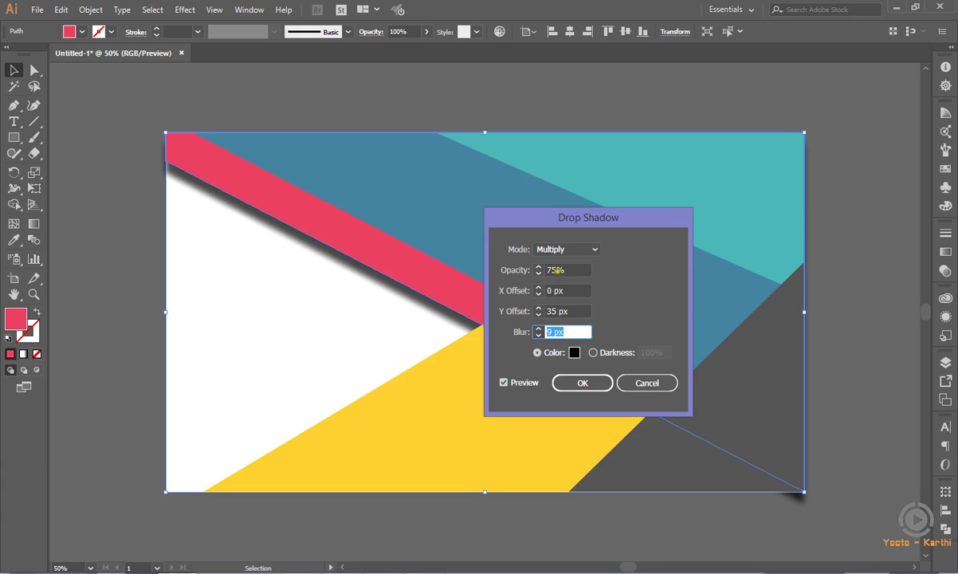
- Set the red band's drop shadow to 30% opacity and 12 px blur, then deselect it
{"action": "double_click", "coordinate": [555, 270]}
{"action": "key", "text": "BackSpace"}
{"action": "type", "text": "30"}
{"action": "key", "text": "Tab"}
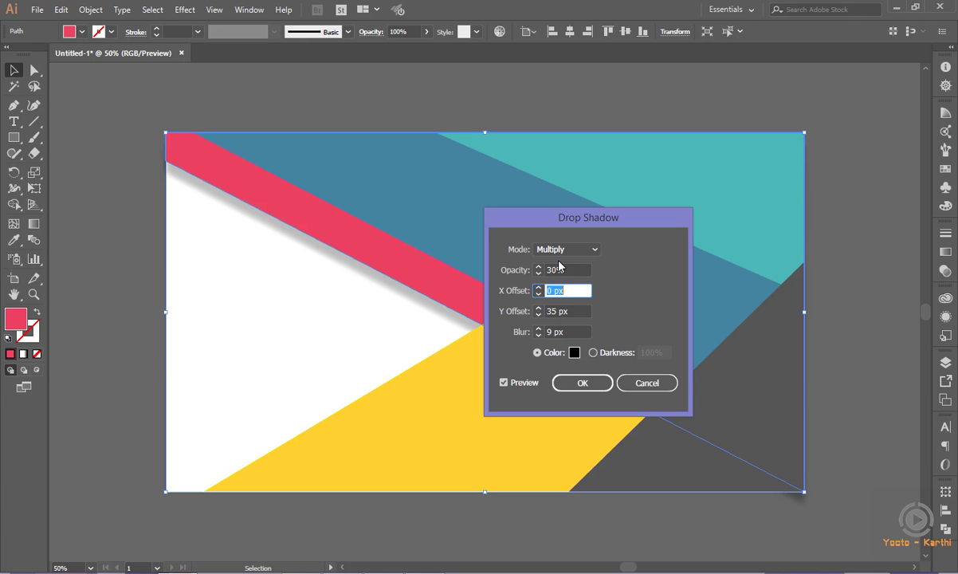
{"action": "key", "text": "Tab"}
{"action": "key", "text": "Tab"}
{"action": "key", "text": "Up"}
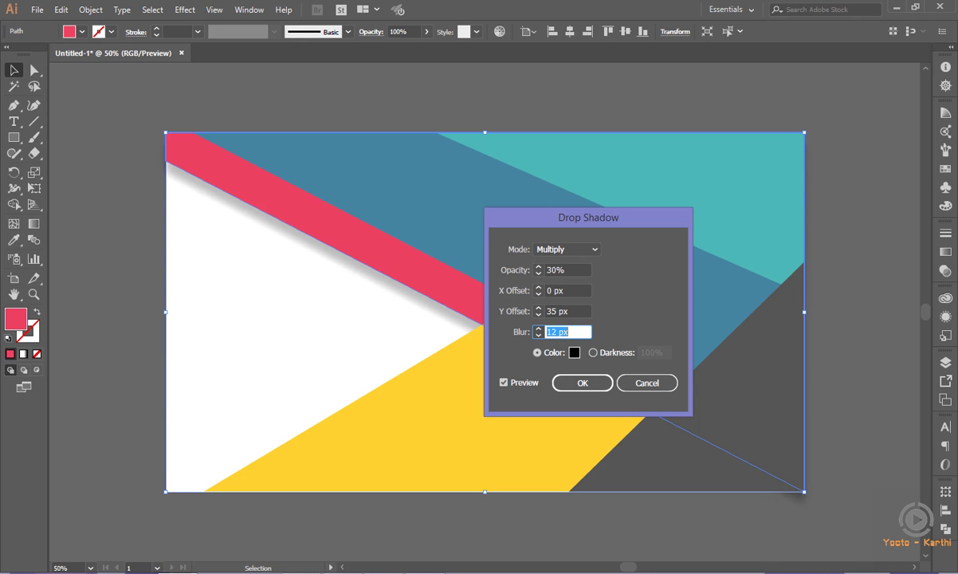
{"action": "left_click", "coordinate": [579, 384]}
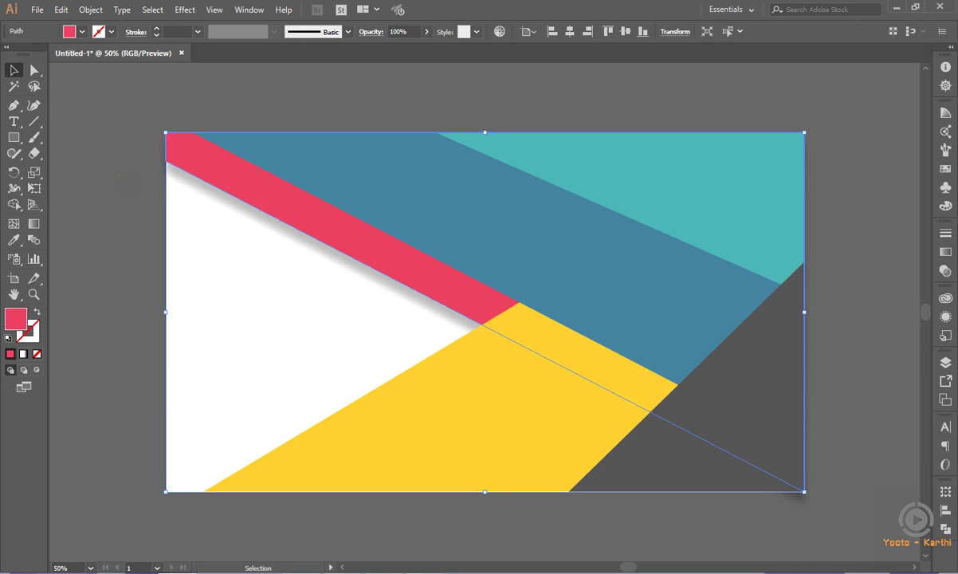
{"action": "left_click", "coordinate": [112, 165]}
{"action": "left_click", "coordinate": [279, 153]}
{"action": "left_click", "coordinate": [183, 9]}
{"action": "left_click", "coordinate": [332, 162]}
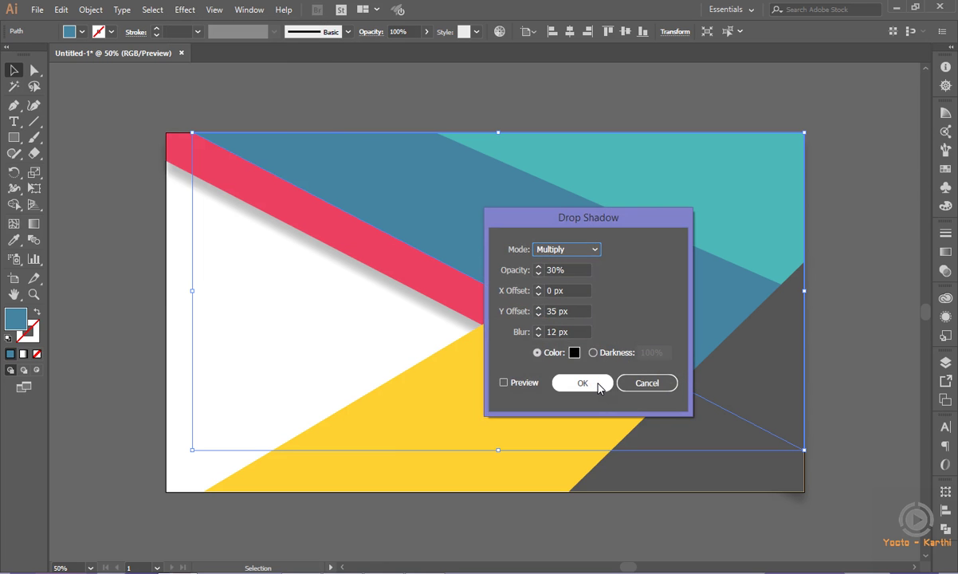
{"action": "left_click", "coordinate": [599, 386]}
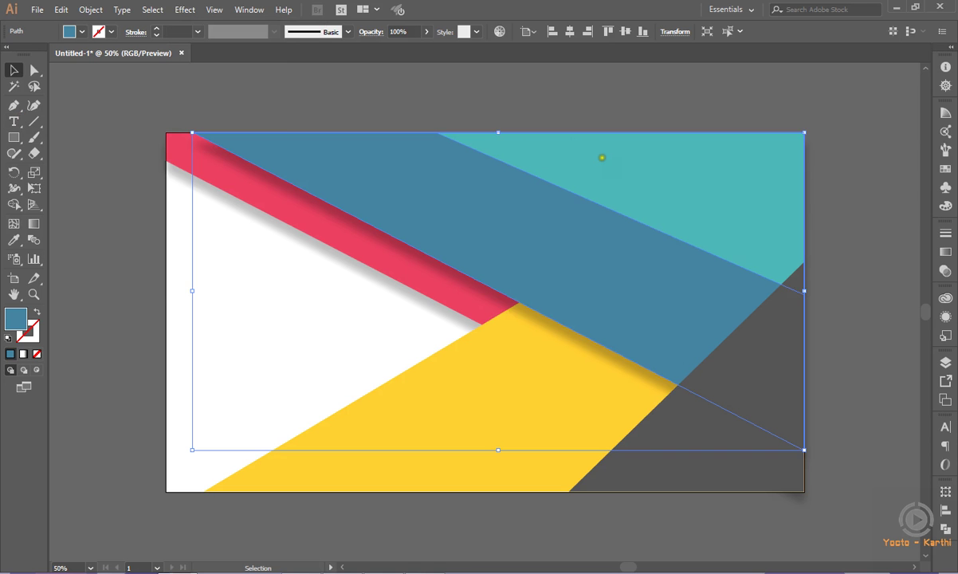
{"action": "left_click", "coordinate": [602, 158]}
{"action": "left_click", "coordinate": [182, 9]}
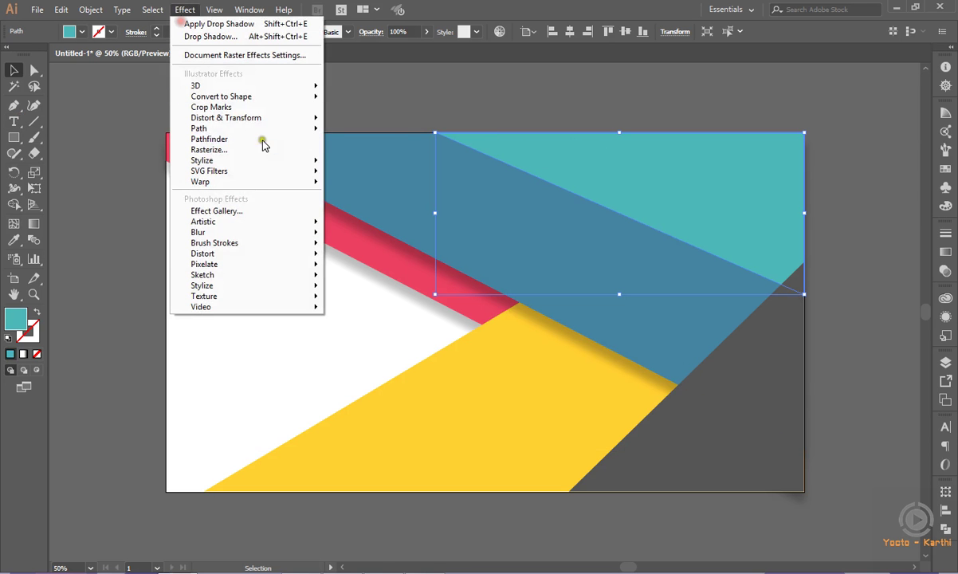
{"action": "mouse_move", "coordinate": [202, 160]}
{"action": "left_click", "coordinate": [344, 158]}
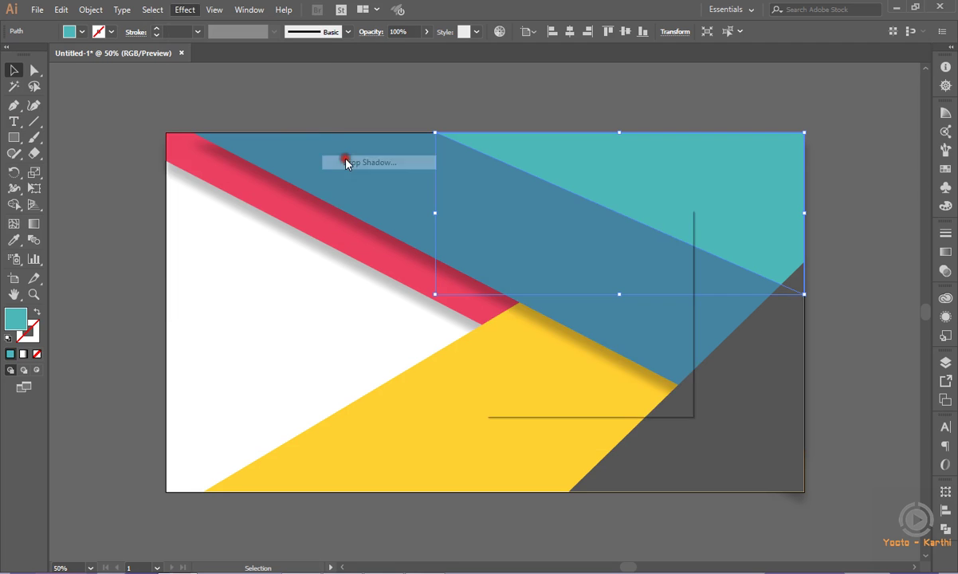
{"action": "left_click", "coordinate": [583, 382]}
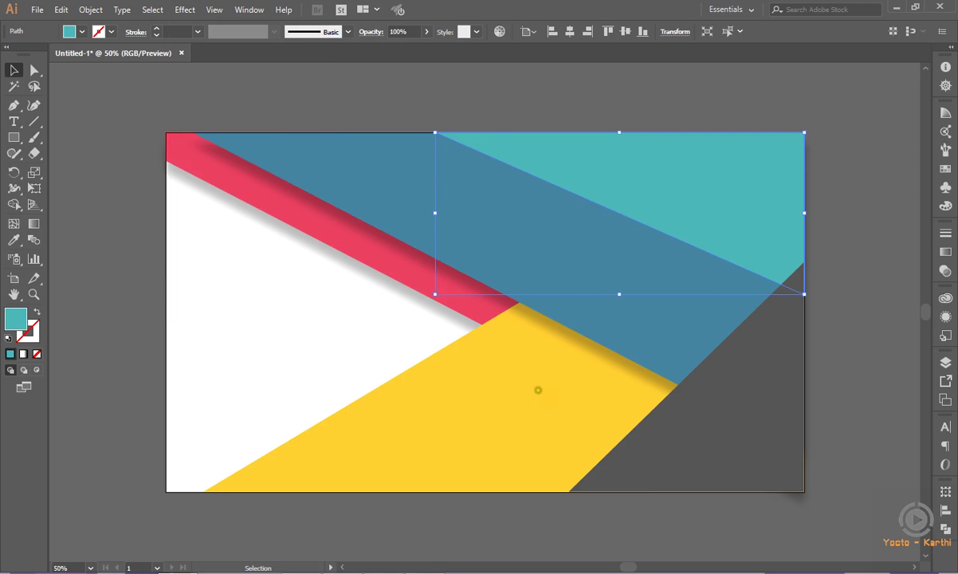
{"action": "left_click", "coordinate": [107, 222]}
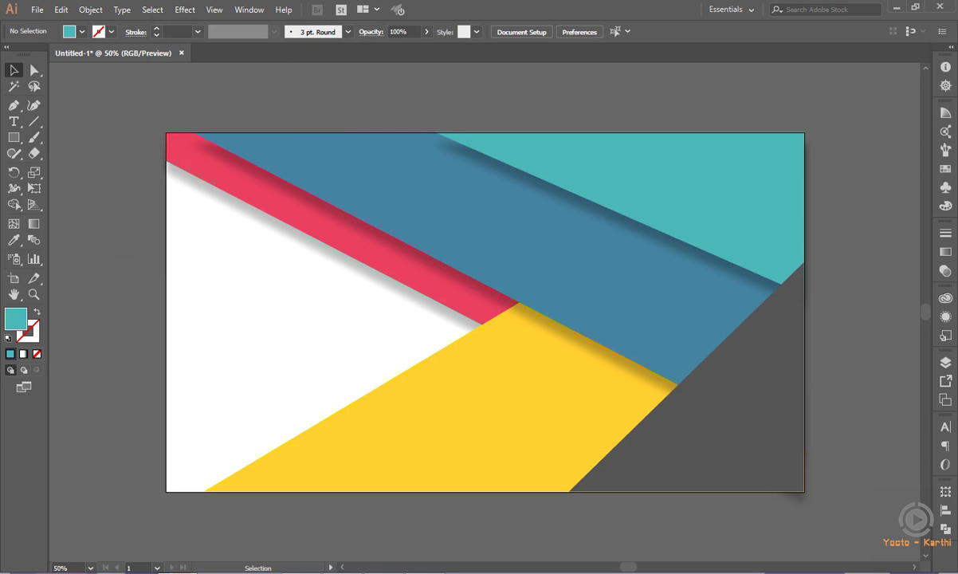
- Give the dark grey triangle a 30% drop shadow with -35 px Y offset and 12 px blur
{"action": "left_click", "coordinate": [749, 422]}
{"action": "left_click", "coordinate": [185, 10]}
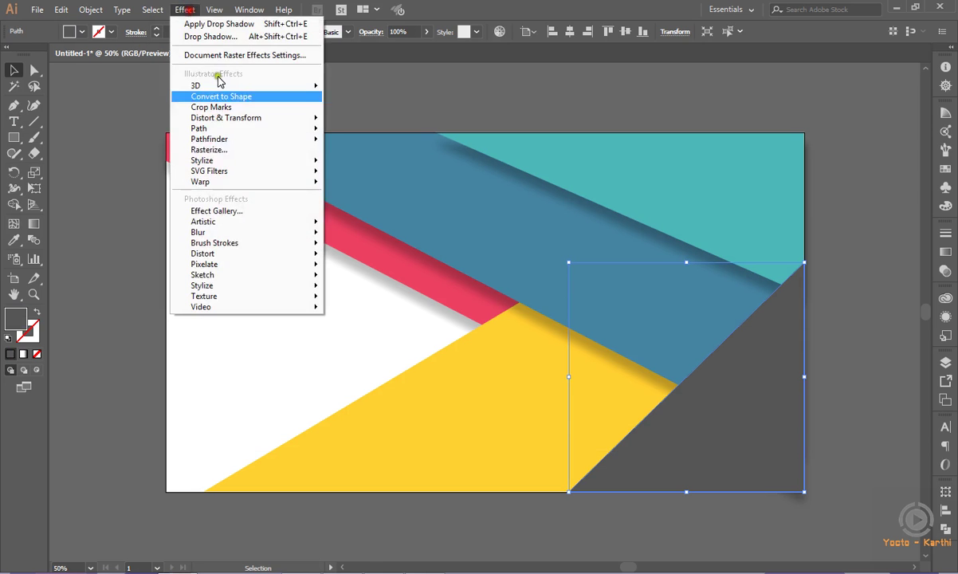
{"action": "left_click", "coordinate": [364, 162]}
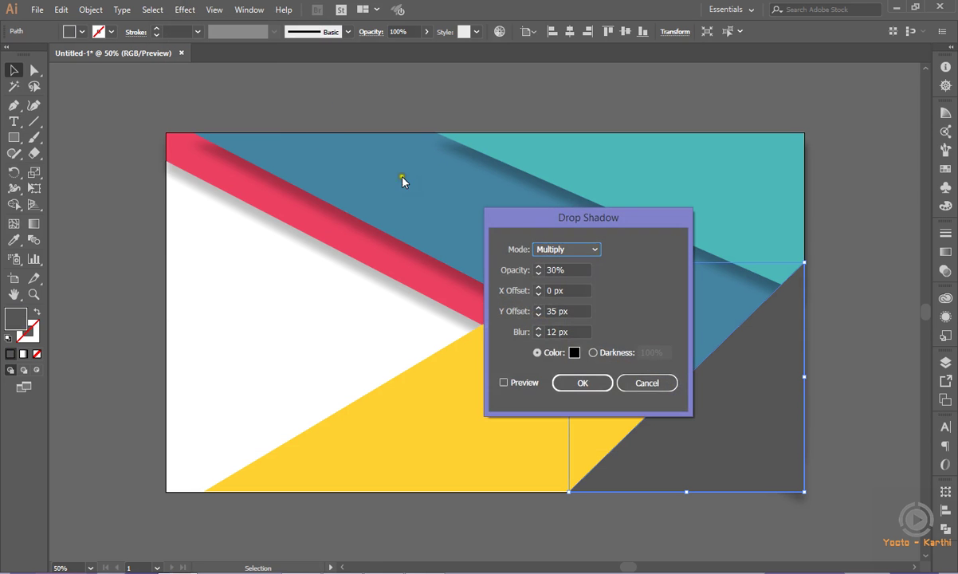
{"action": "left_click_drag", "start_coordinate": [580, 219], "coordinate": [259, 212]}
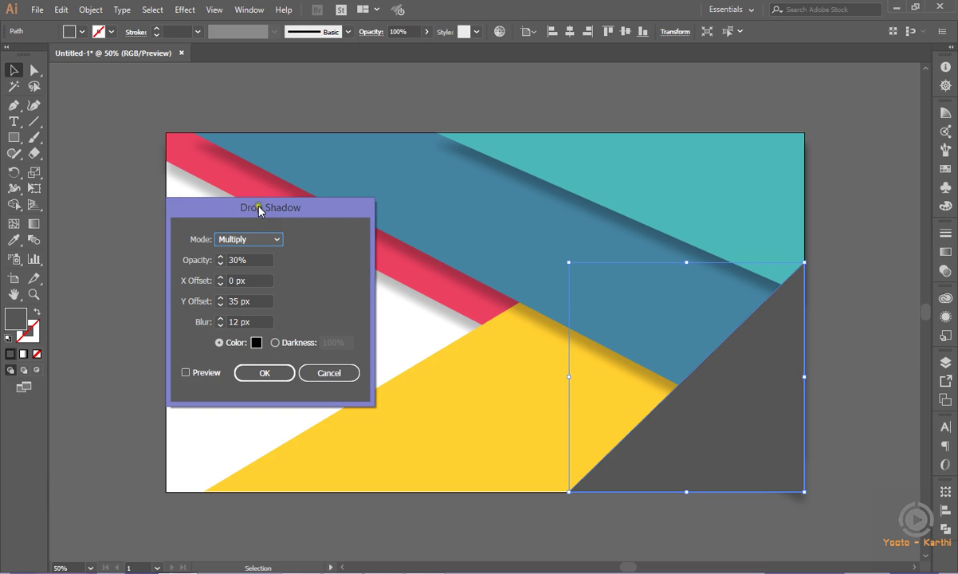
{"action": "left_click_drag", "start_coordinate": [259, 214], "coordinate": [200, 200]}
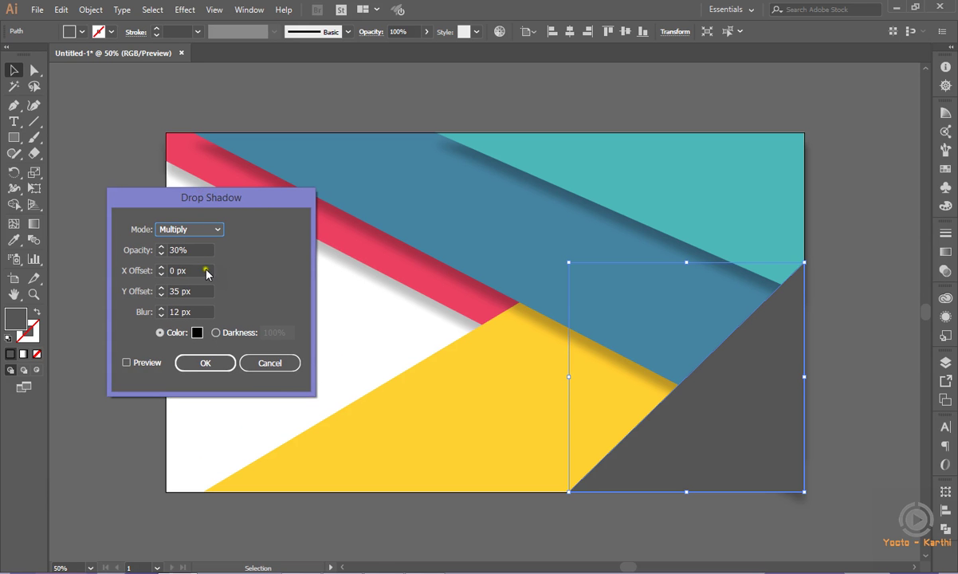
{"action": "left_click", "coordinate": [145, 363]}
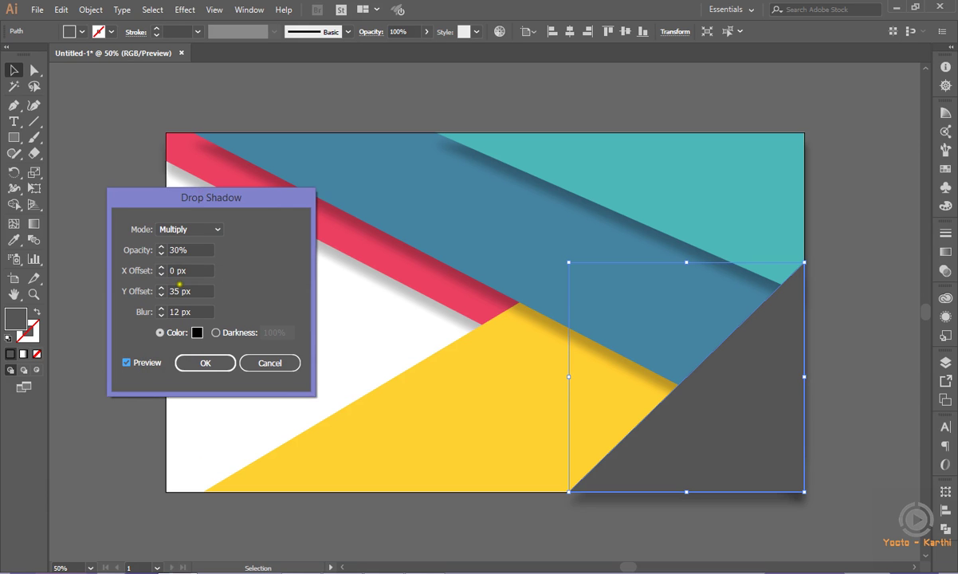
{"action": "left_click", "coordinate": [177, 291]}
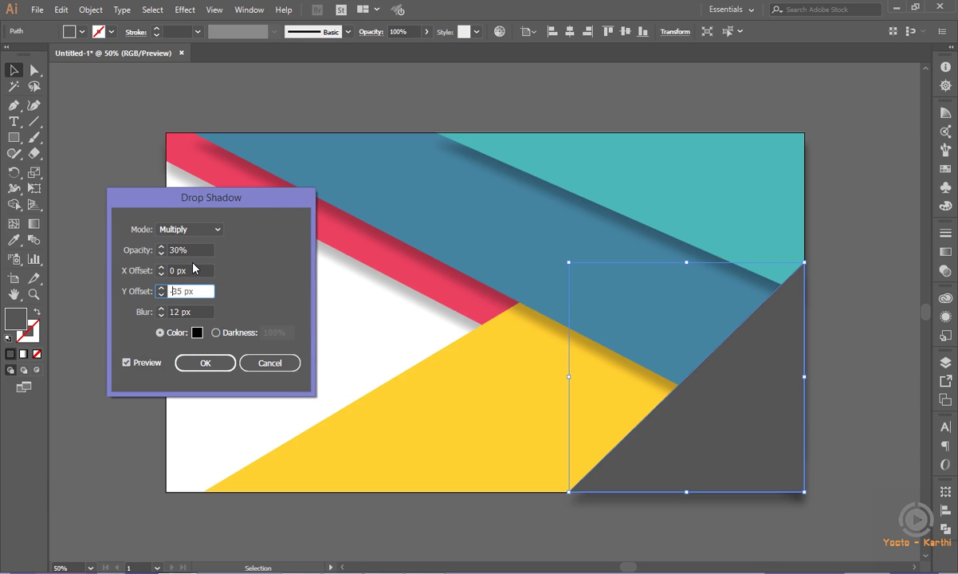
{"action": "left_click", "coordinate": [194, 270]}
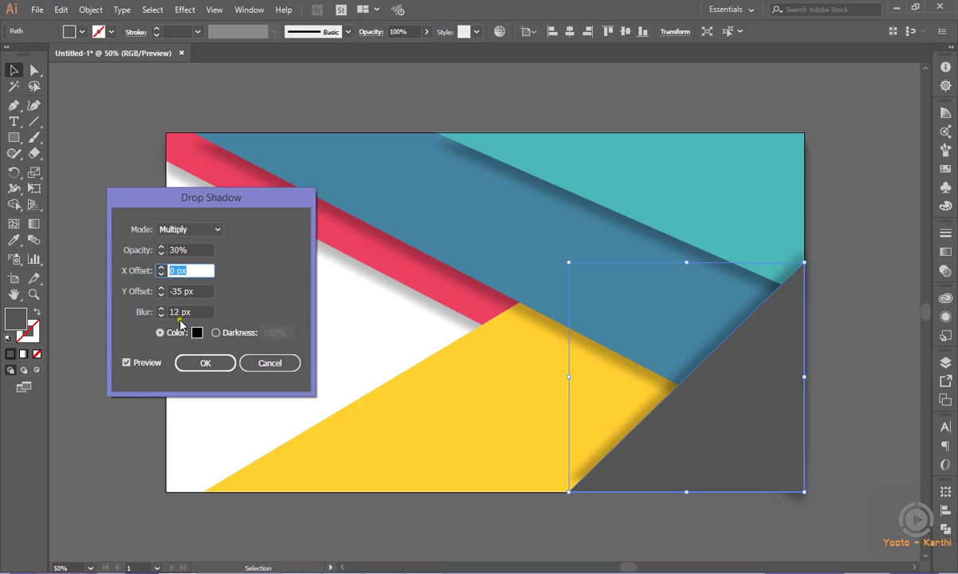
{"action": "left_click", "coordinate": [205, 362]}
{"action": "left_click", "coordinate": [120, 290]}
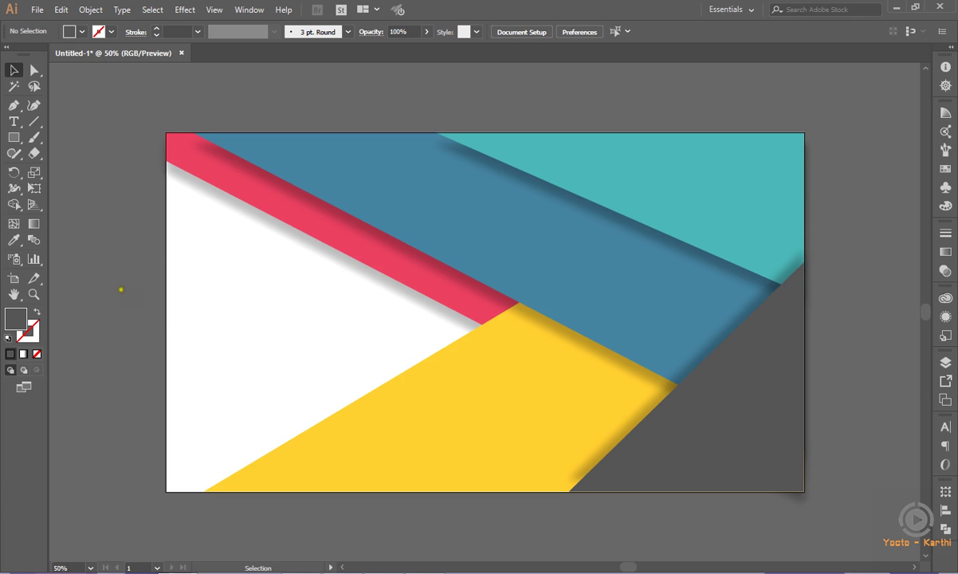
- Create a 1920×1080 rectangle aligned to the artboard
{"action": "left_click", "coordinate": [945, 362]}
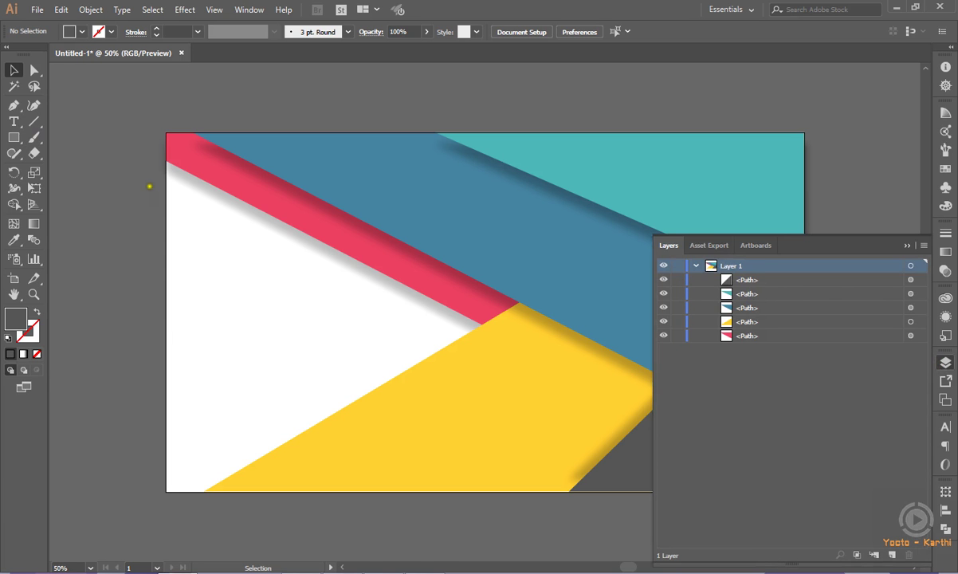
{"action": "left_click", "coordinate": [13, 137]}
{"action": "left_click", "coordinate": [193, 230]}
{"action": "type", "text": "1920"}
{"action": "key", "text": "Tab"}
{"action": "type", "text": "1"}
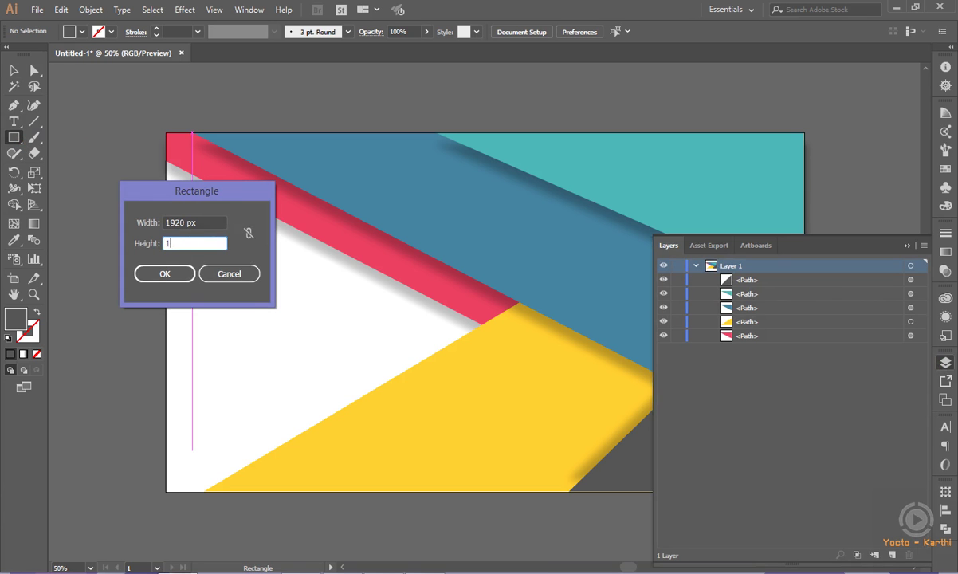
{"action": "key", "text": "Return"}
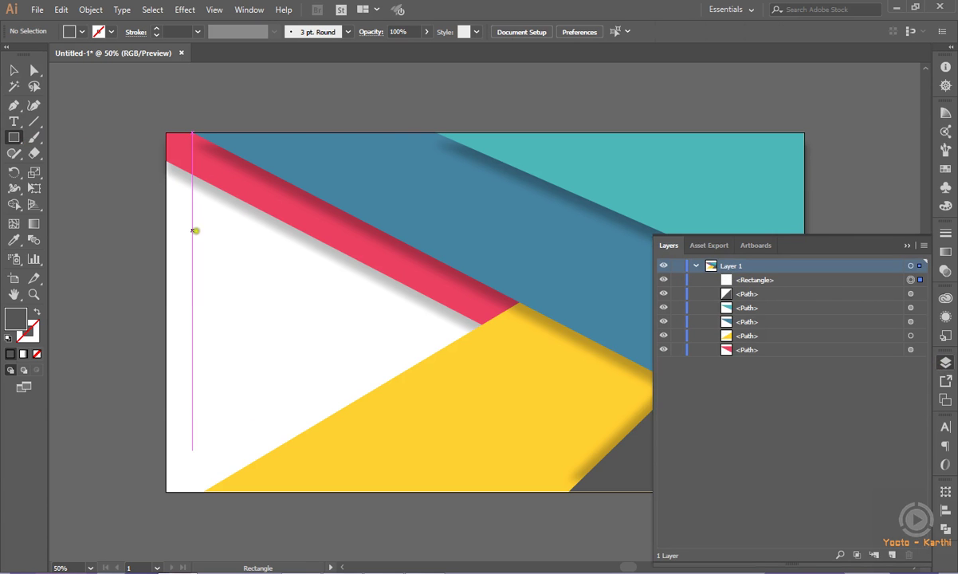
{"action": "left_click", "coordinate": [552, 31]}
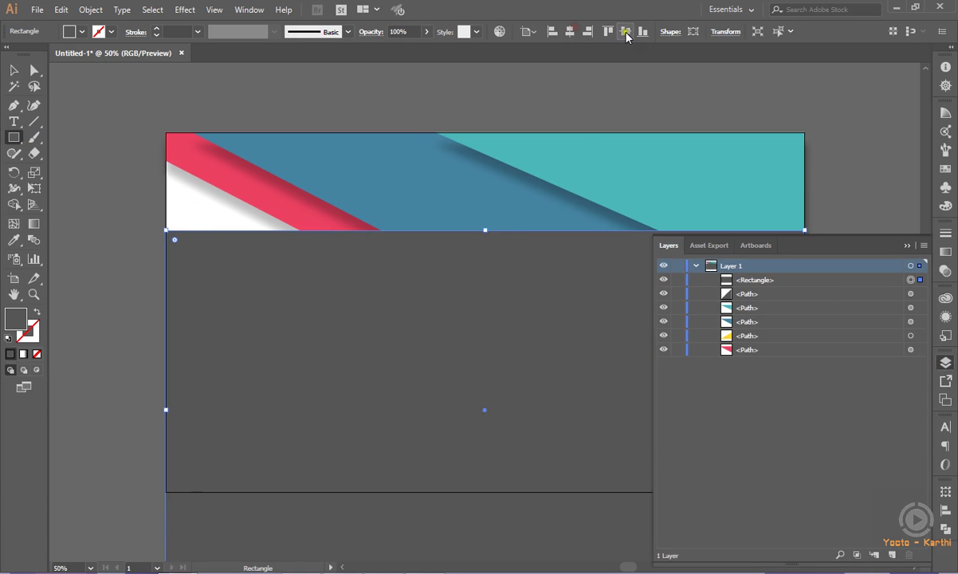
{"action": "left_click", "coordinate": [626, 32]}
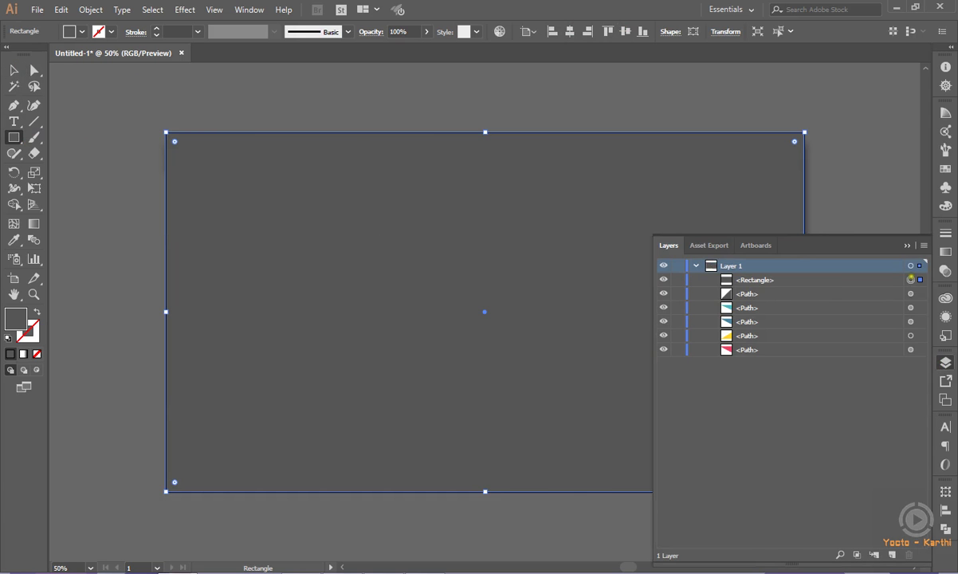
- Select all artwork, make a clipping mask from the rectangle, and fit the artboard in the window
{"action": "key", "text": "ctrl+a"}
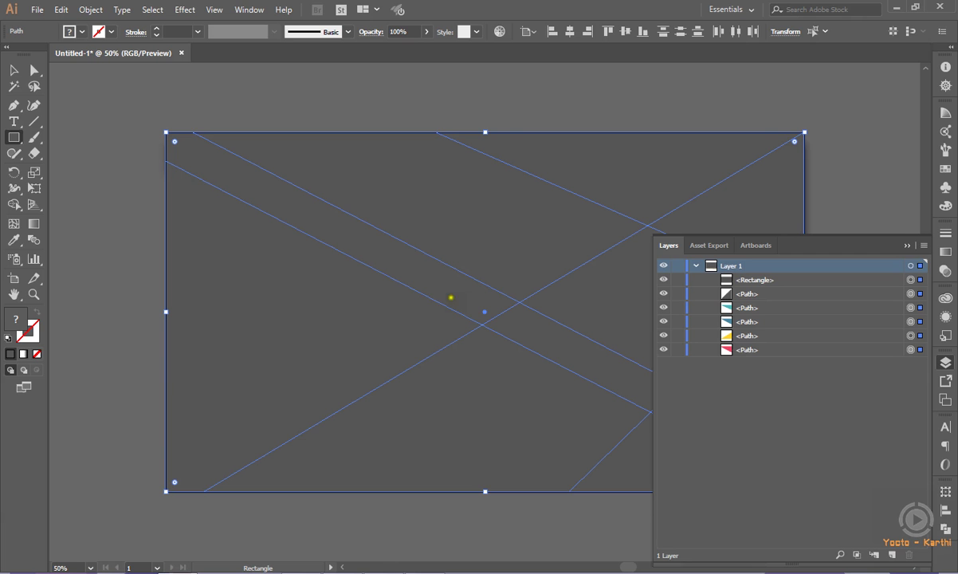
{"action": "left_click", "coordinate": [14, 70]}
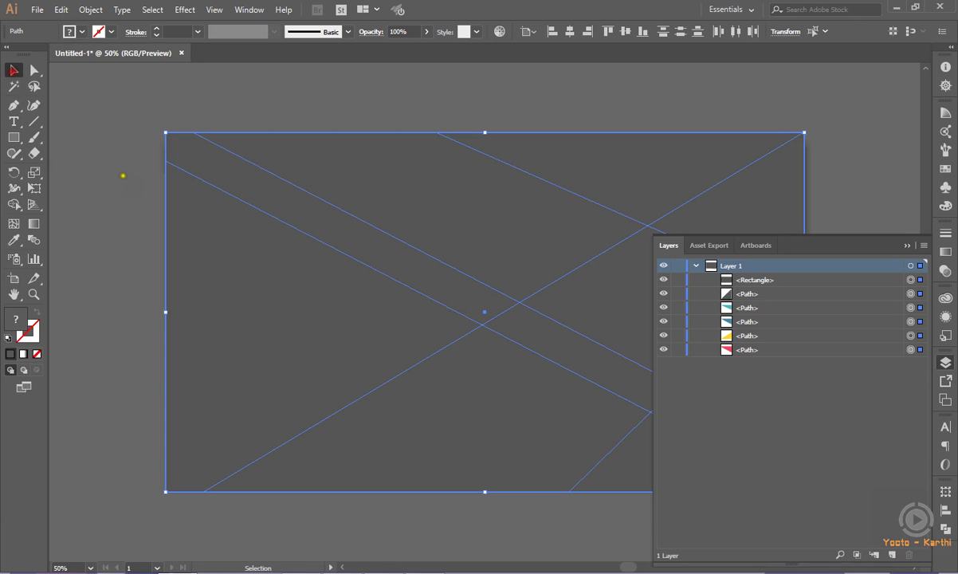
{"action": "right_click", "coordinate": [239, 301]}
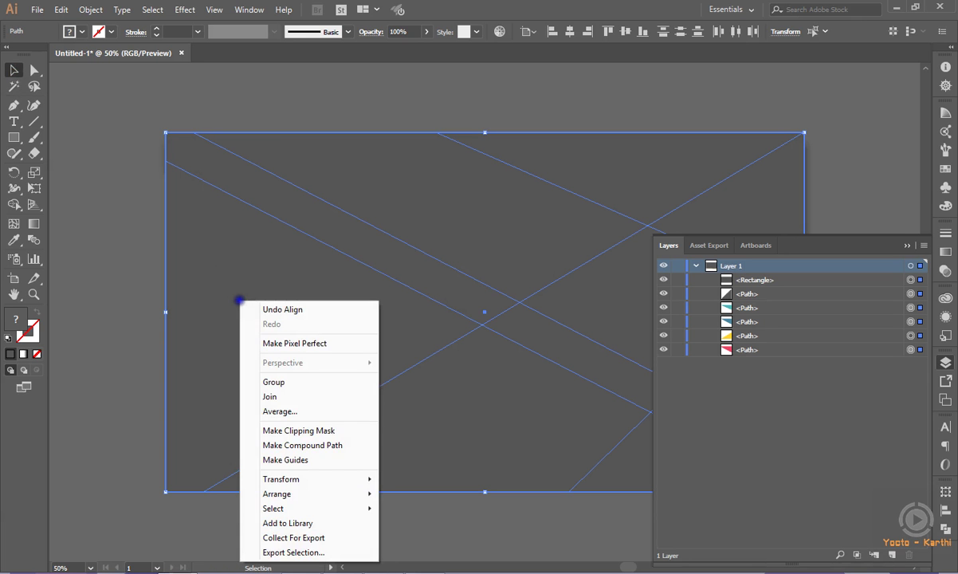
{"action": "left_click", "coordinate": [268, 430]}
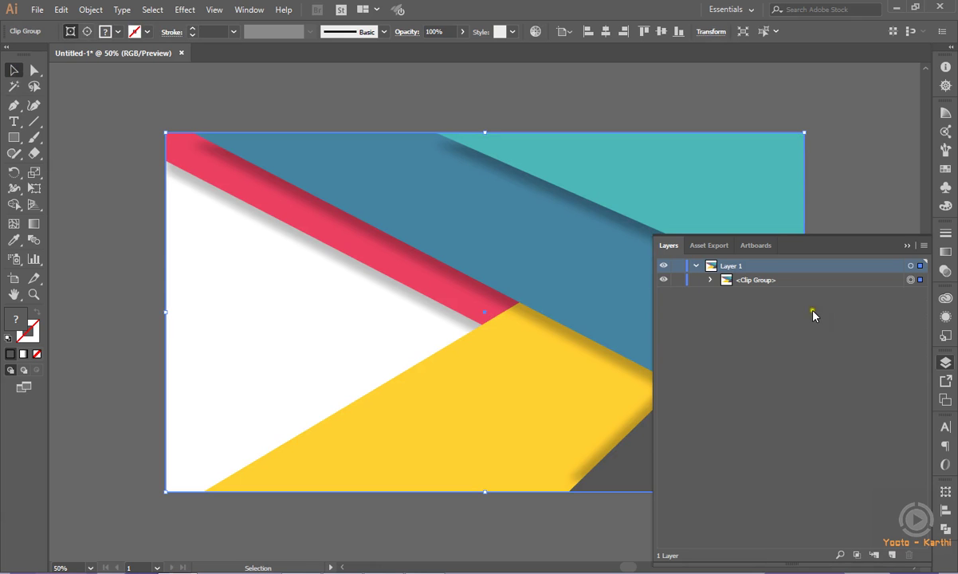
{"action": "left_click", "coordinate": [907, 247]}
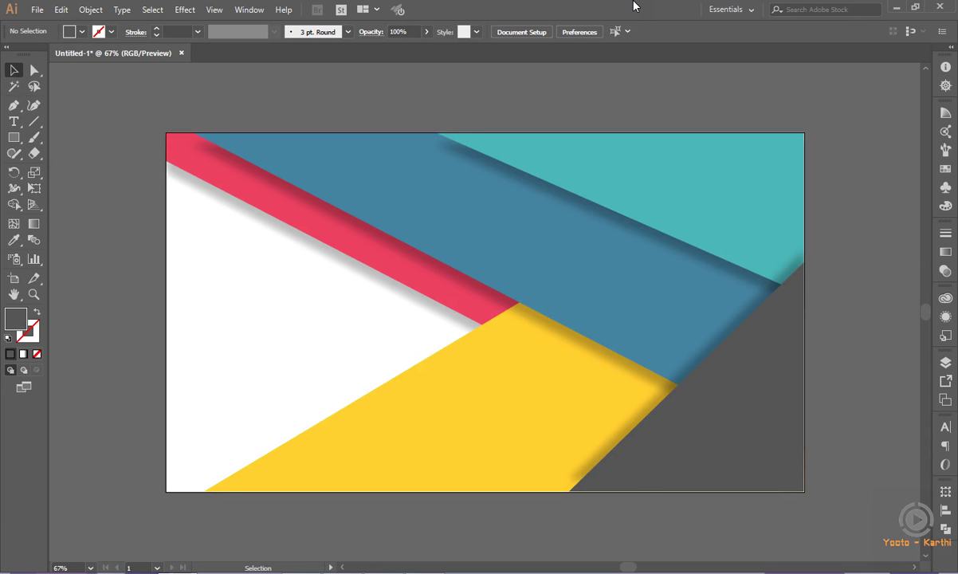
{"action": "key", "text": "ctrl+0"}
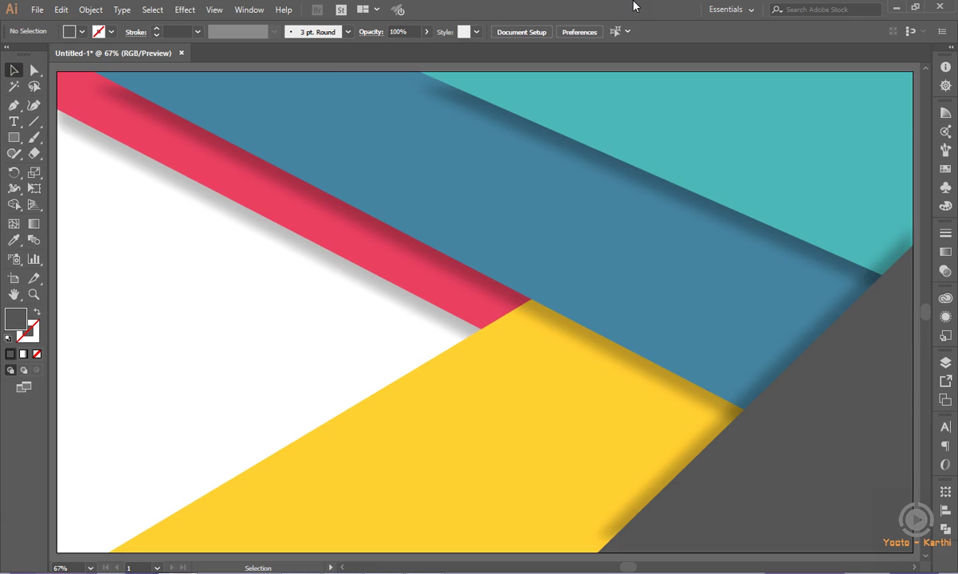
- Draw a text area over the white region and centre-align the title text
{"action": "left_click", "coordinate": [15, 123]}
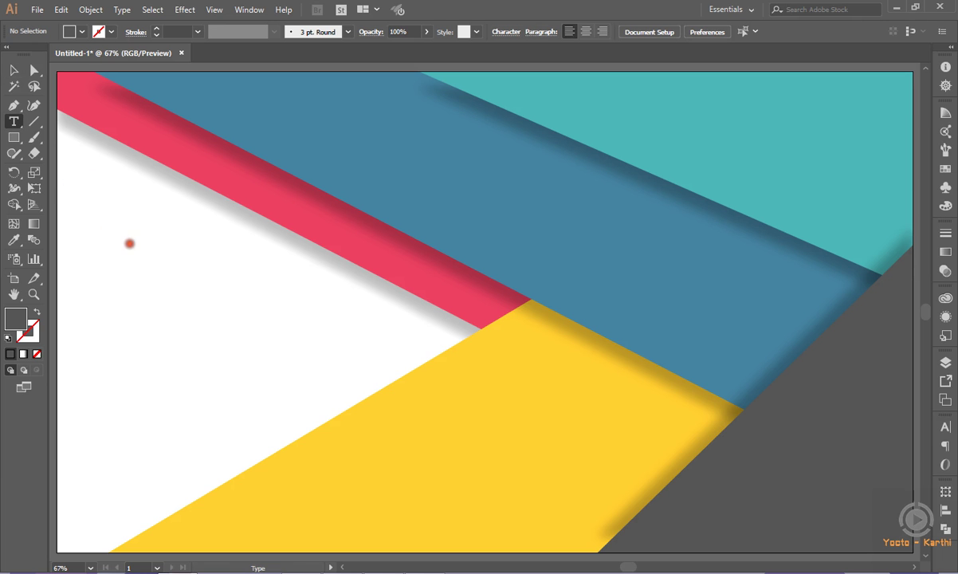
{"action": "mouse_move", "coordinate": [74, 255]}
{"action": "left_mouse_down"}
{"action": "mouse_move", "coordinate": [345, 380]}
{"action": "mouse_move", "coordinate": [346, 330]}
{"action": "mouse_move", "coordinate": [350, 348]}
{"action": "left_mouse_up"}
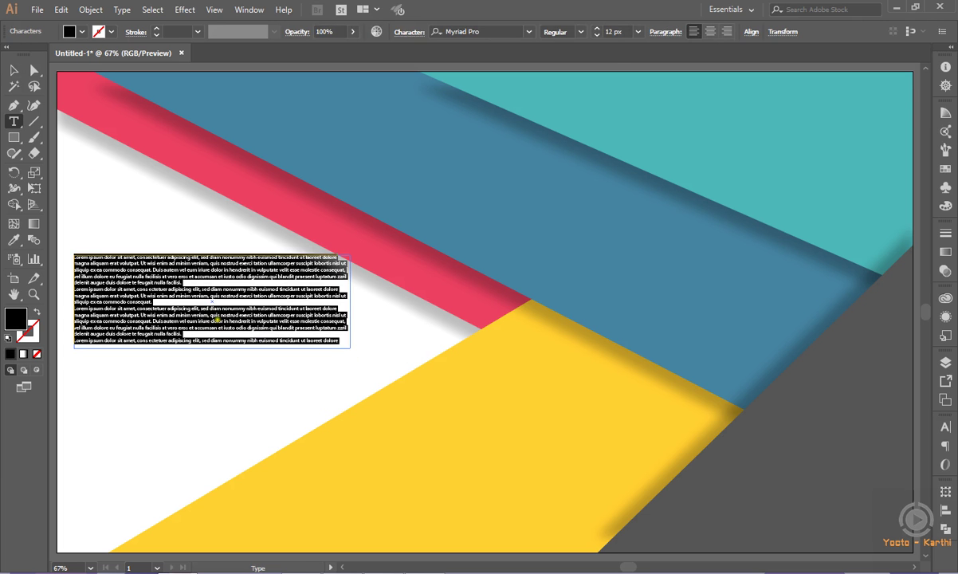
{"action": "key", "text": "BackSpace"}
{"action": "type", "text": "Adobe Tuts"}
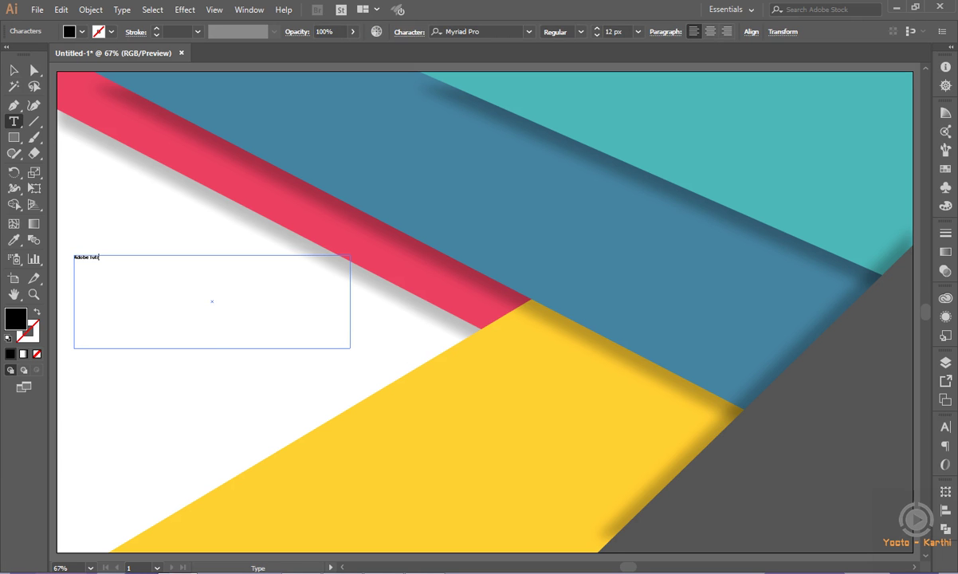
{"action": "key", "text": "ctrl+a"}
{"action": "left_click", "coordinate": [709, 32]}
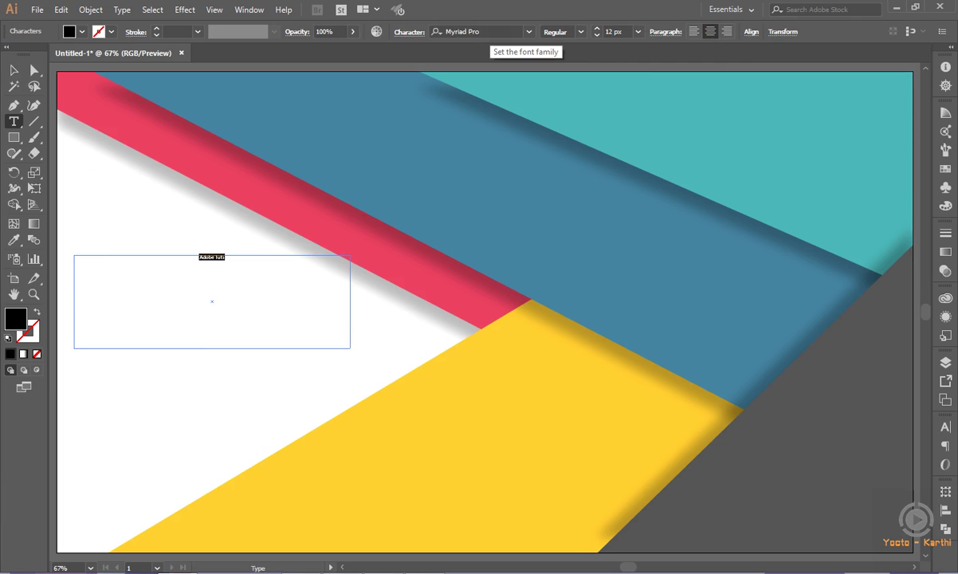
- Set the title font to Lobster 1.3 at 142 px
{"action": "left_click", "coordinate": [463, 31]}
{"action": "key", "text": "BackSpace"}
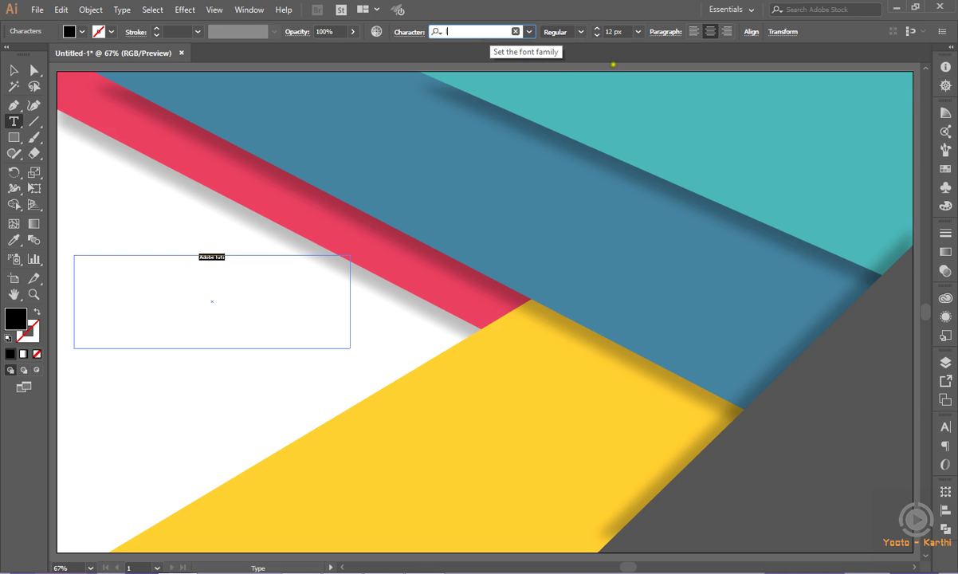
{"action": "type", "text": "lob"}
{"action": "left_click", "coordinate": [489, 69]}
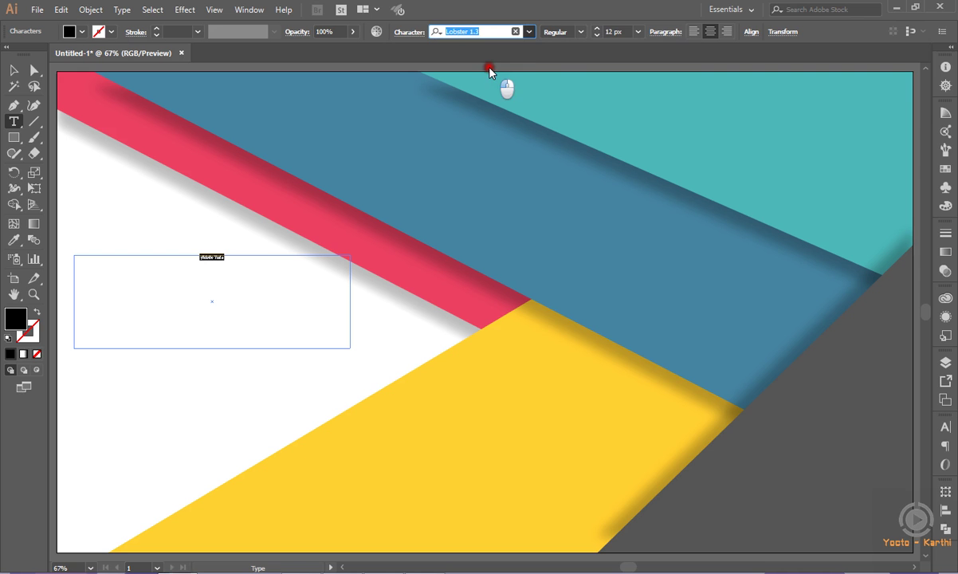
{"action": "left_click", "coordinate": [608, 32]}
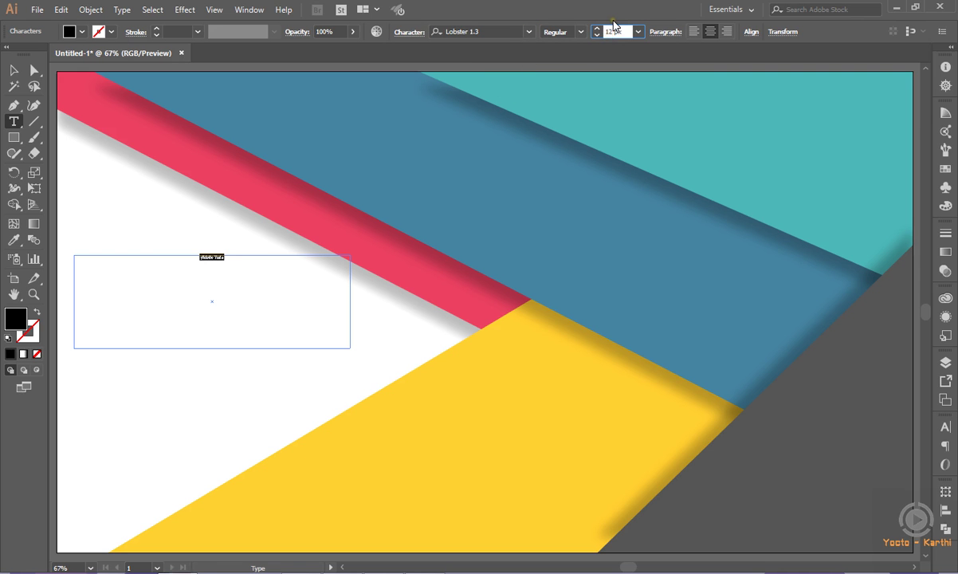
{"action": "scroll", "coordinate": [611, 31], "scroll_direction": "up", "scroll_amount": 5}
{"action": "scroll", "coordinate": [613, 28], "scroll_direction": "up", "scroll_amount": 8}
{"action": "scroll", "coordinate": [614, 26], "scroll_direction": "up", "scroll_amount": 5}
{"action": "scroll", "coordinate": [614, 26], "scroll_direction": "up", "scroll_amount": 5}
{"action": "scroll", "coordinate": [614, 26], "scroll_direction": "up", "scroll_amount": 5}
{"action": "scroll", "coordinate": [614, 26], "scroll_direction": "up", "scroll_amount": 5}
{"action": "scroll", "coordinate": [614, 26], "scroll_direction": "up", "scroll_amount": 5}
{"action": "scroll", "coordinate": [613, 27], "scroll_direction": "up", "scroll_amount": 5}
{"action": "scroll", "coordinate": [614, 26], "scroll_direction": "up", "scroll_amount": 5}
{"action": "scroll", "coordinate": [614, 27], "scroll_direction": "up", "scroll_amount": 5}
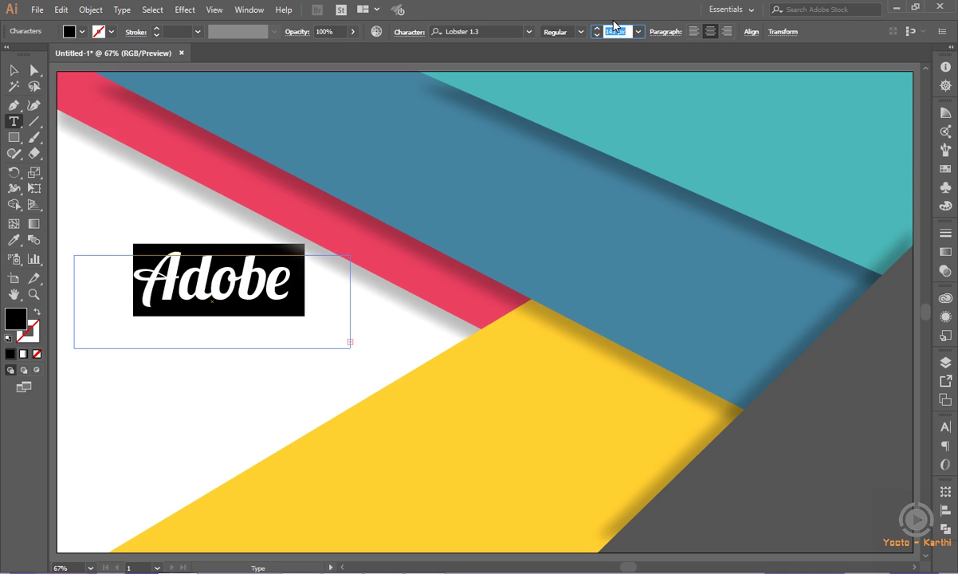
{"action": "scroll", "coordinate": [613, 27], "scroll_direction": "down", "scroll_amount": 3}
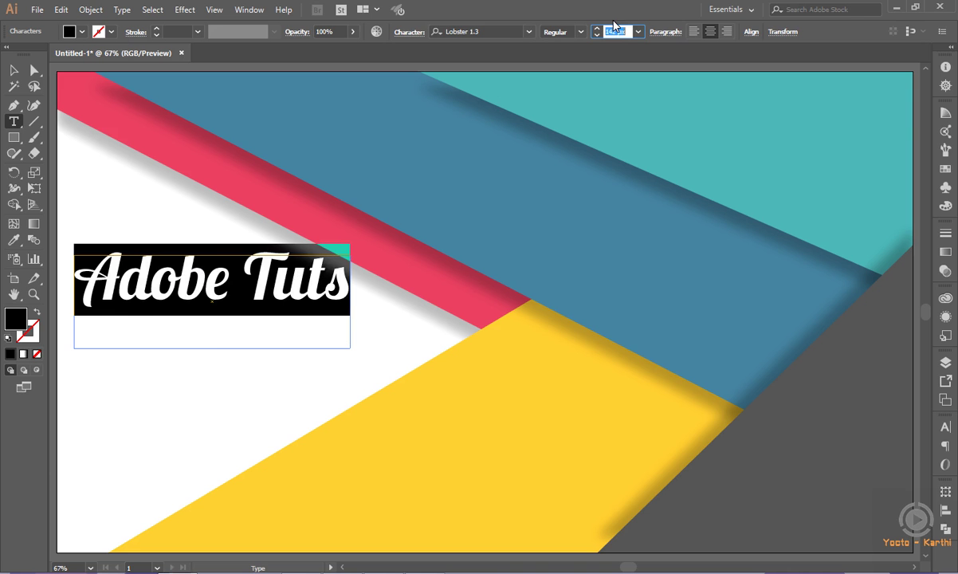
{"action": "left_click", "coordinate": [14, 70]}
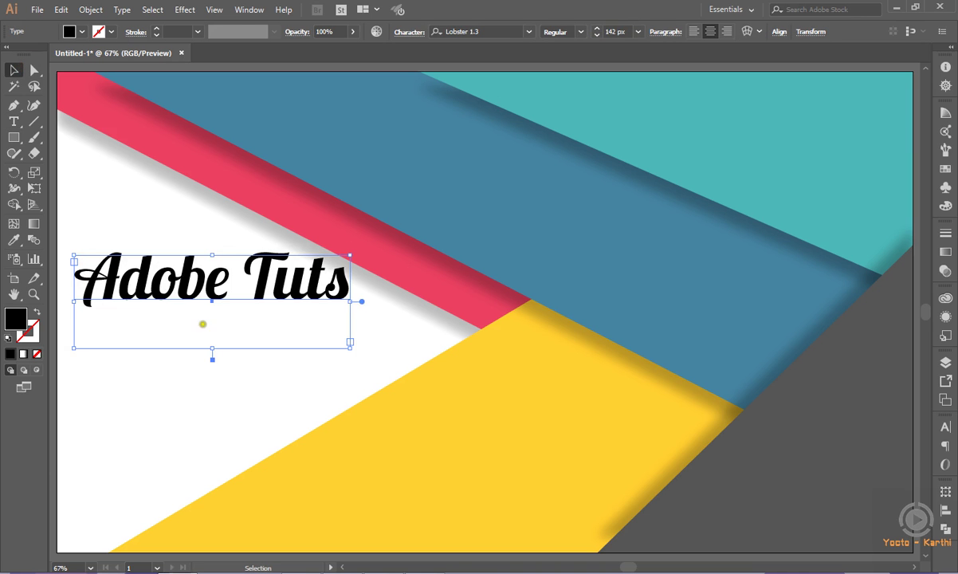
- Make the title's text area taller and nudge it slightly lower
{"action": "left_click_drag", "start_coordinate": [211, 348], "coordinate": [211, 396]}
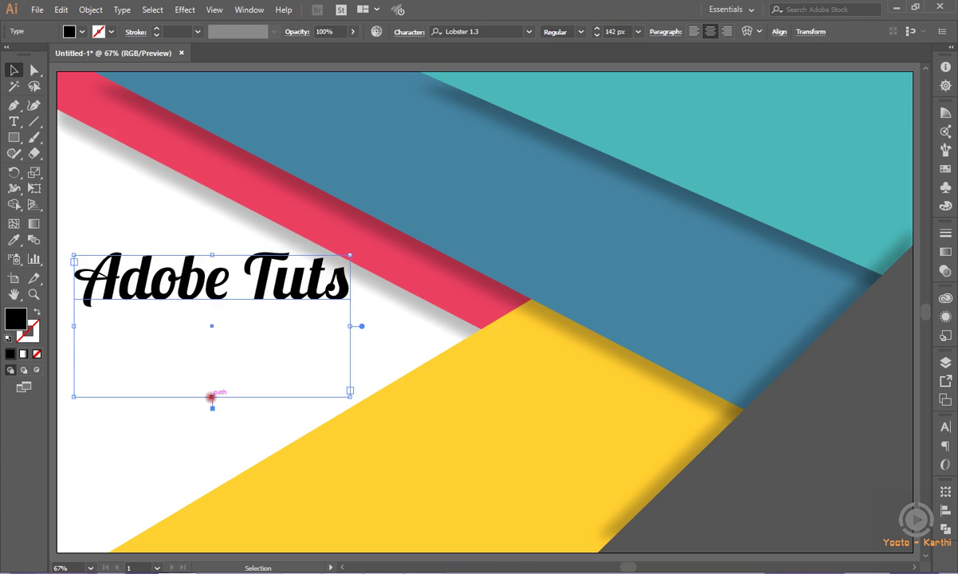
{"action": "left_click", "coordinate": [212, 332]}
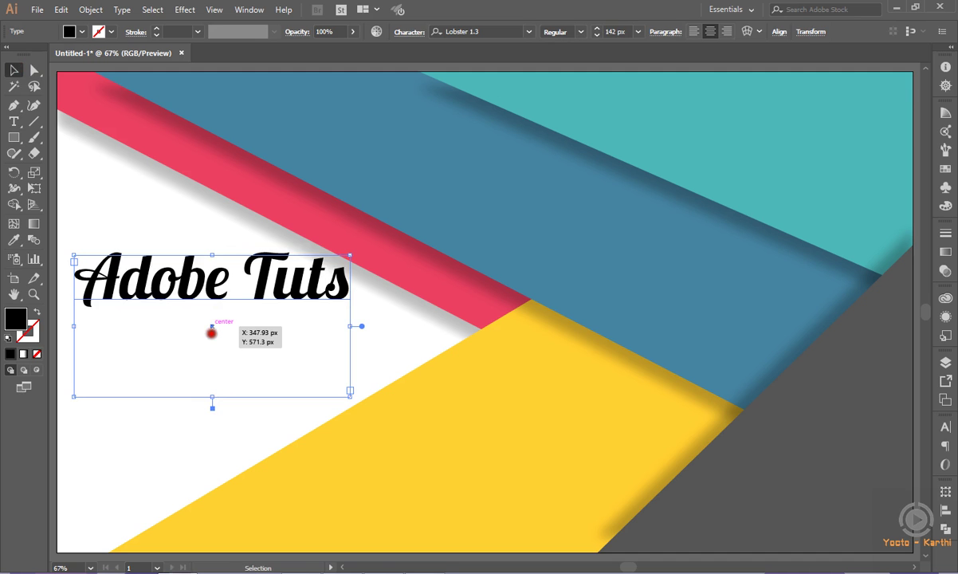
{"action": "left_click_drag", "start_coordinate": [211, 333], "coordinate": [211, 342]}
- Raise the 'Adobe Tuts' font size to 150 px and deselect the title
{"action": "left_click", "coordinate": [14, 121]}
{"action": "left_click", "coordinate": [179, 287]}
{"action": "key", "text": "ctrl+a"}
{"action": "left_click", "coordinate": [616, 32]}
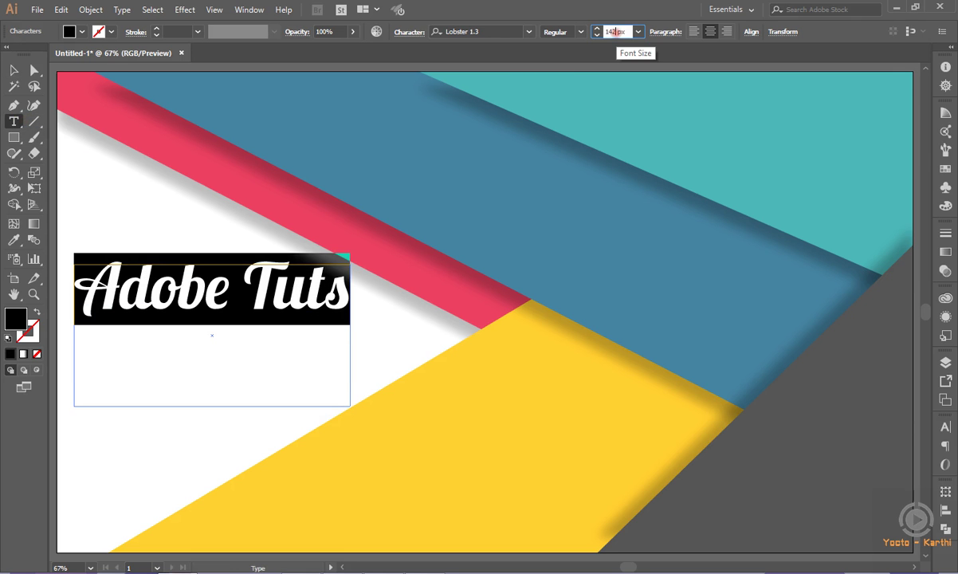
{"action": "key", "text": "Return"}
{"action": "key", "text": "Up"}
{"action": "key", "text": "Up"}
{"action": "key", "text": "Up"}
{"action": "key", "text": "Up"}
{"action": "key", "text": "Up"}
{"action": "key", "text": "Up"}
{"action": "key", "text": "Up"}
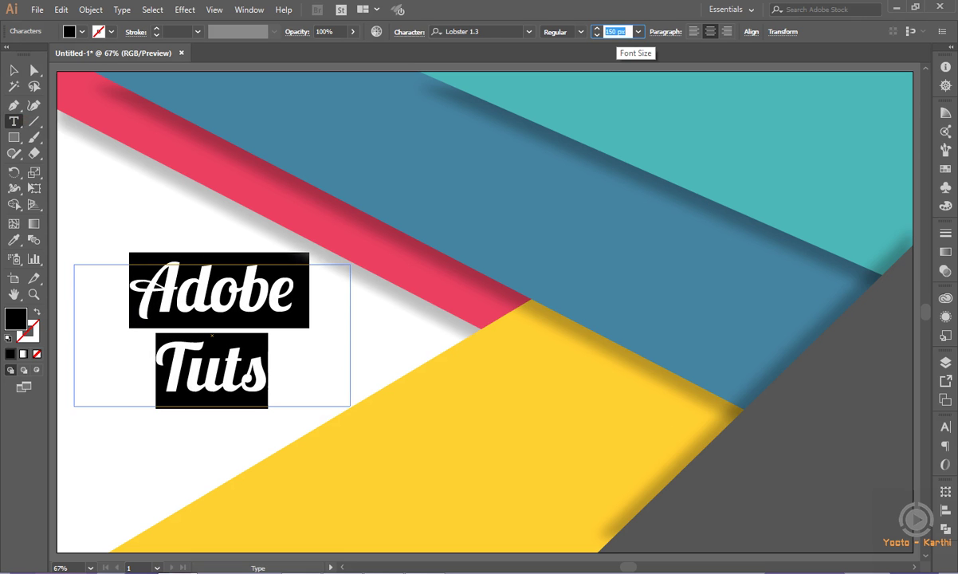
{"action": "key", "text": "Escape"}
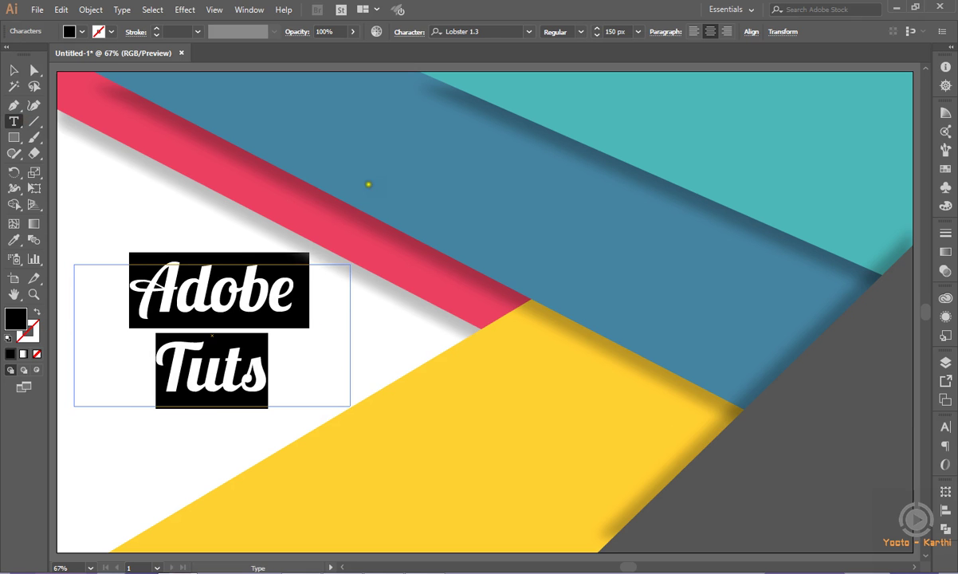
{"action": "left_click", "coordinate": [13, 70]}
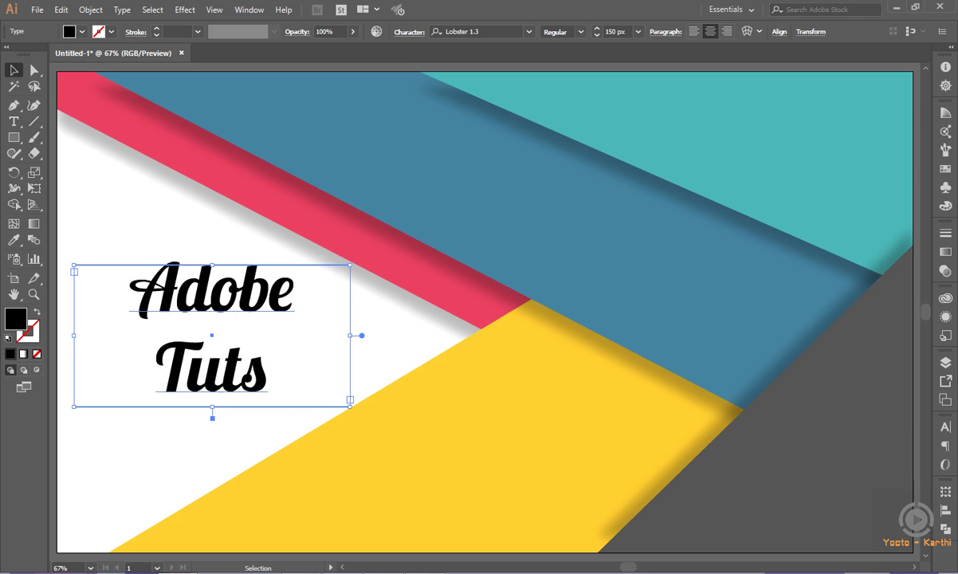
{"action": "left_click", "coordinate": [113, 239]}
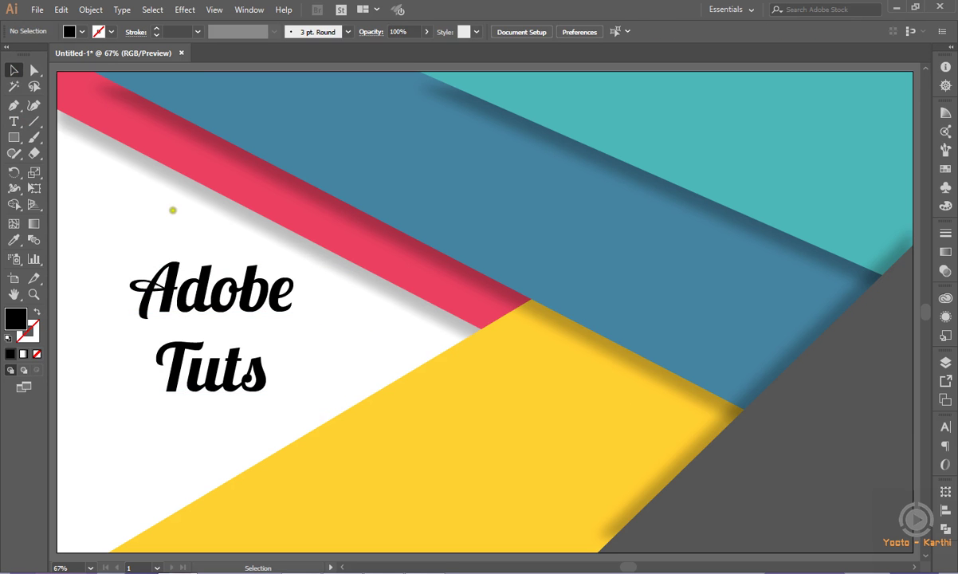
- Add a centred 1920x1080 px light grey rectangle behind all the artwork
{"action": "left_click", "coordinate": [16, 139]}
{"action": "left_click", "coordinate": [104, 209]}
{"action": "key", "text": "Return"}
{"action": "left_click", "coordinate": [569, 32]}
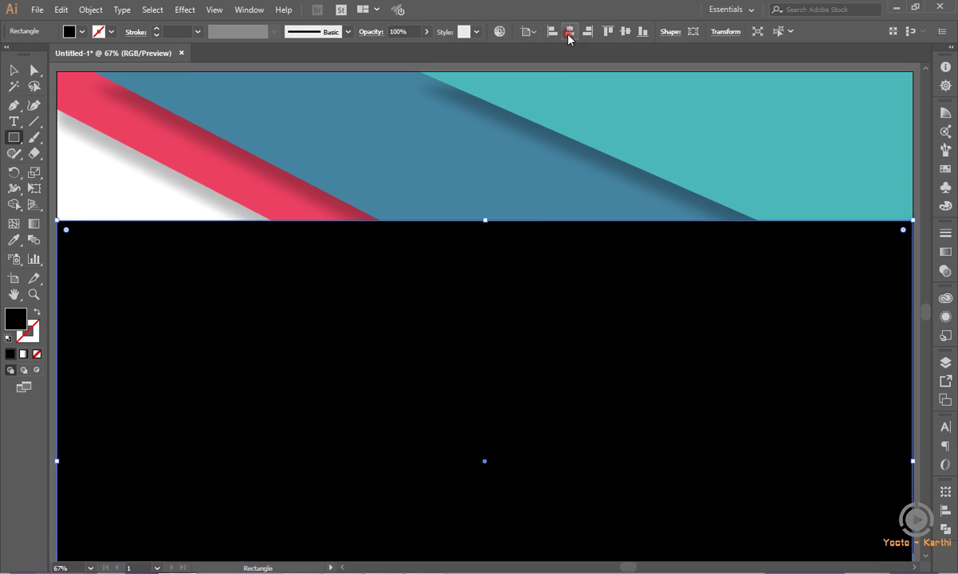
{"action": "left_click", "coordinate": [625, 32]}
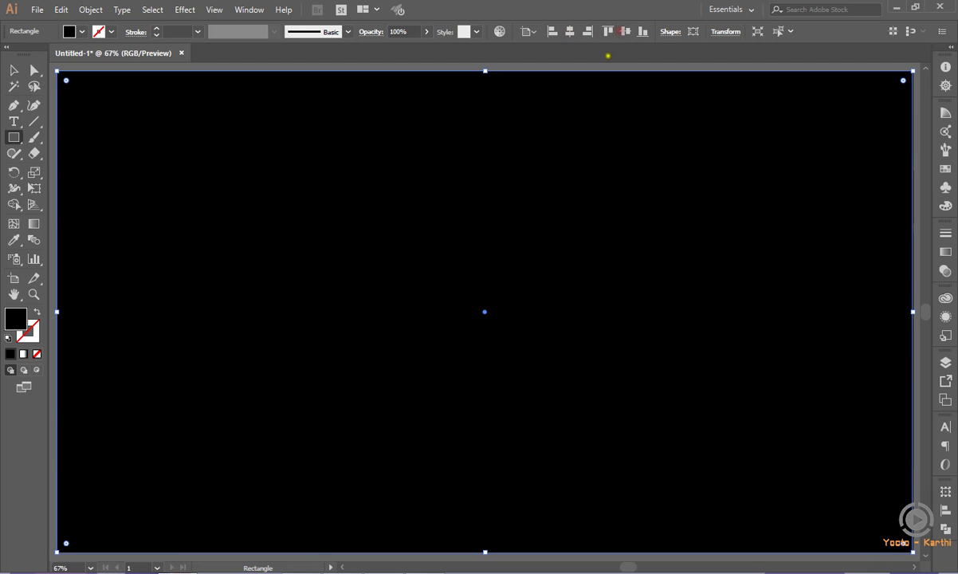
{"action": "right_click", "coordinate": [485, 312]}
{"action": "mouse_move", "coordinate": [522, 245]}
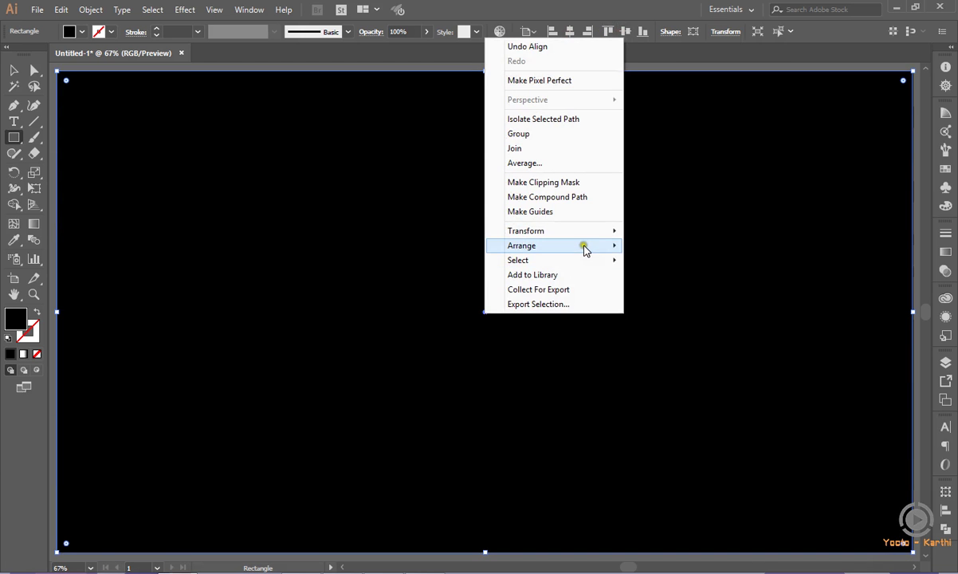
{"action": "left_click", "coordinate": [666, 290]}
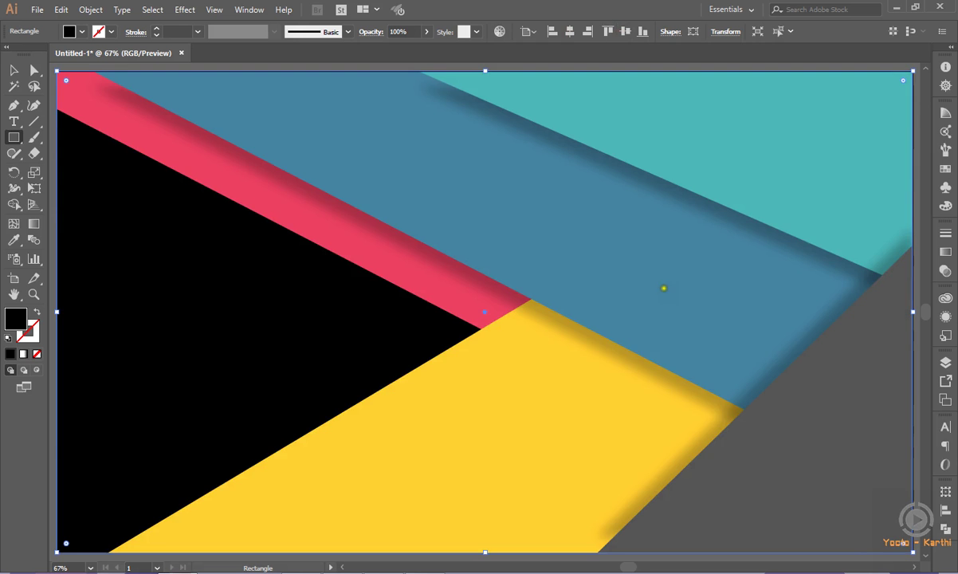
{"action": "left_click", "coordinate": [14, 70]}
{"action": "left_click", "coordinate": [83, 33]}
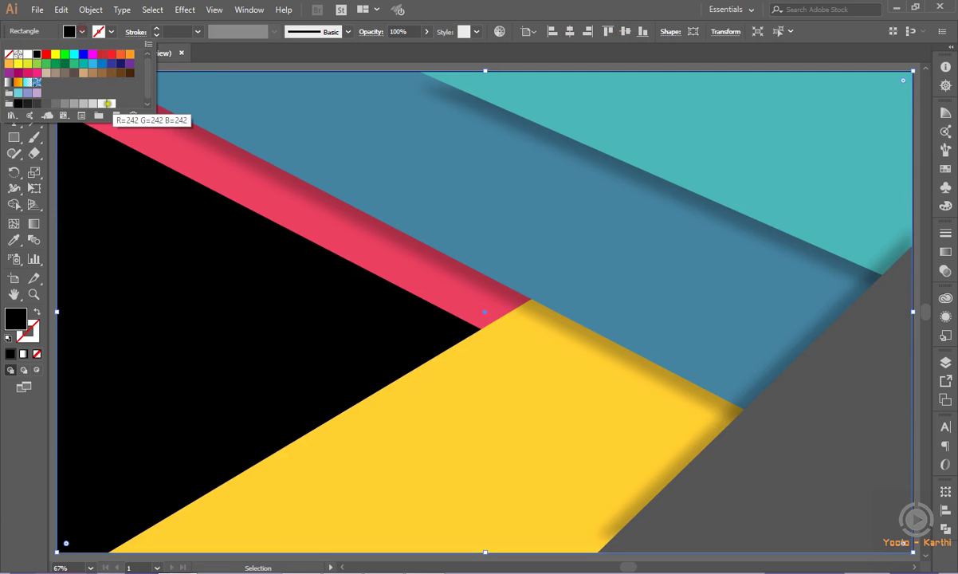
{"action": "left_click", "coordinate": [92, 103]}
{"action": "left_click", "coordinate": [547, 12]}
- Change the 'Adobe Tuts' title fill to dark grey R77 G77 B77
{"action": "left_click", "coordinate": [157, 288]}
{"action": "left_click", "coordinate": [83, 35]}
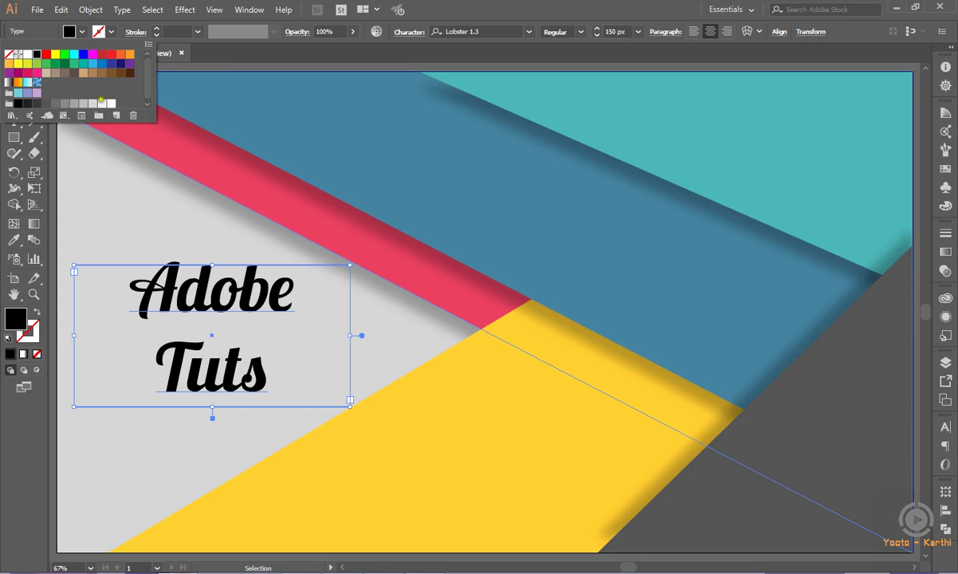
{"action": "left_click", "coordinate": [101, 104]}
{"action": "left_click", "coordinate": [91, 103]}
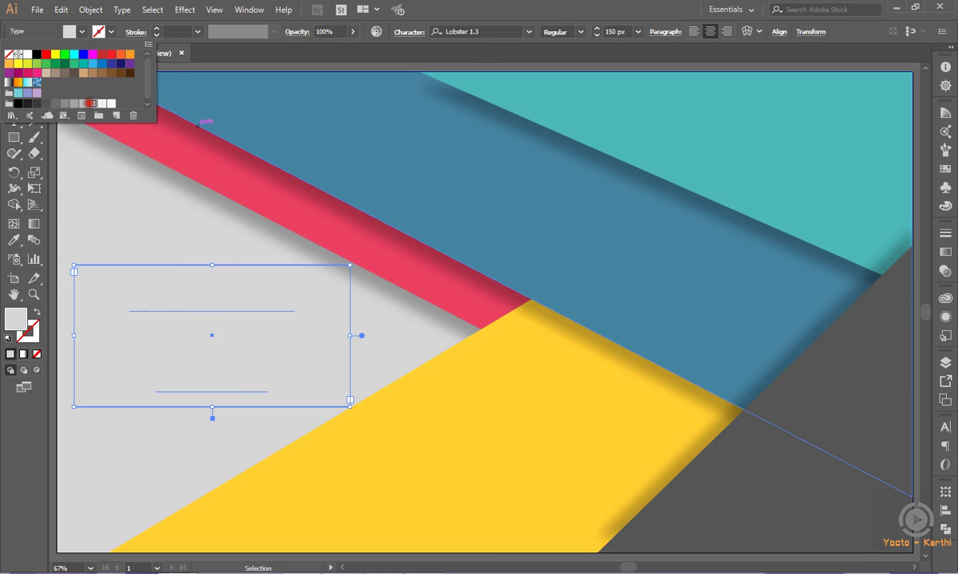
{"action": "left_click", "coordinate": [83, 103]}
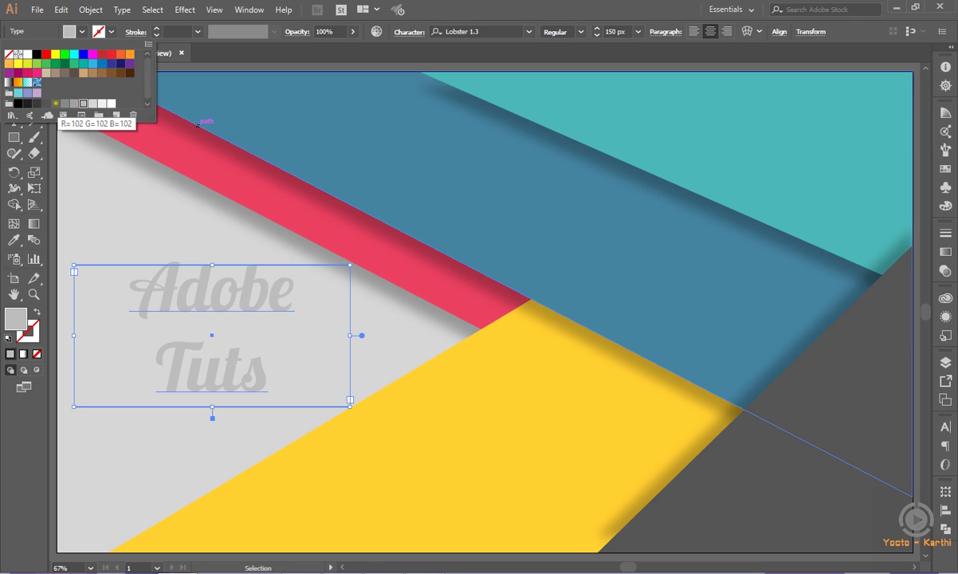
{"action": "left_click", "coordinate": [55, 104]}
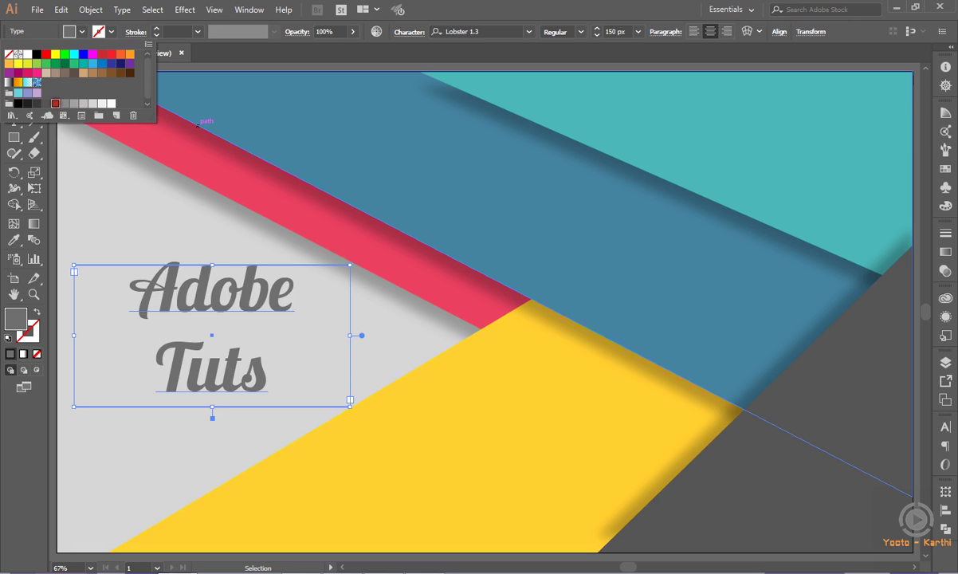
{"action": "left_click", "coordinate": [45, 104]}
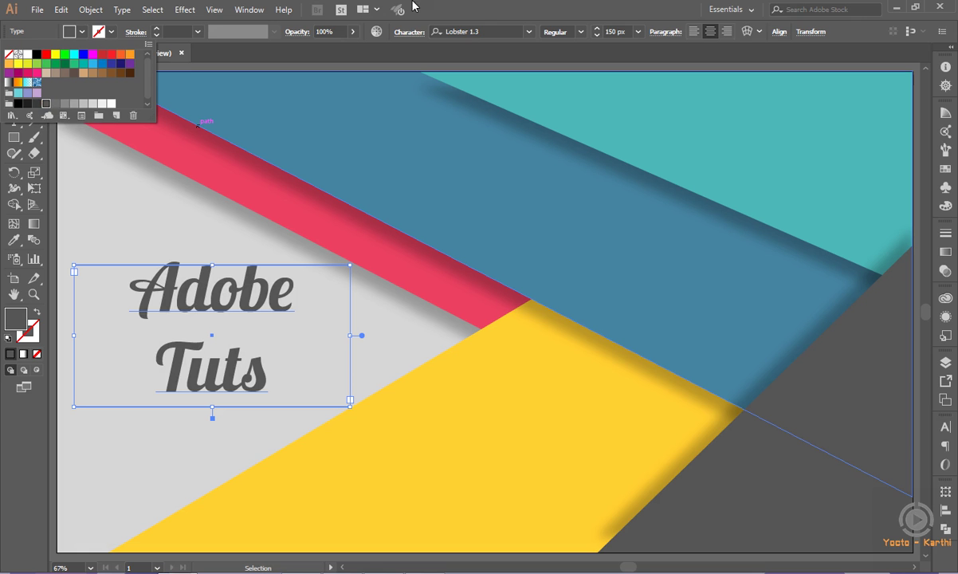
{"action": "left_click", "coordinate": [436, 8]}
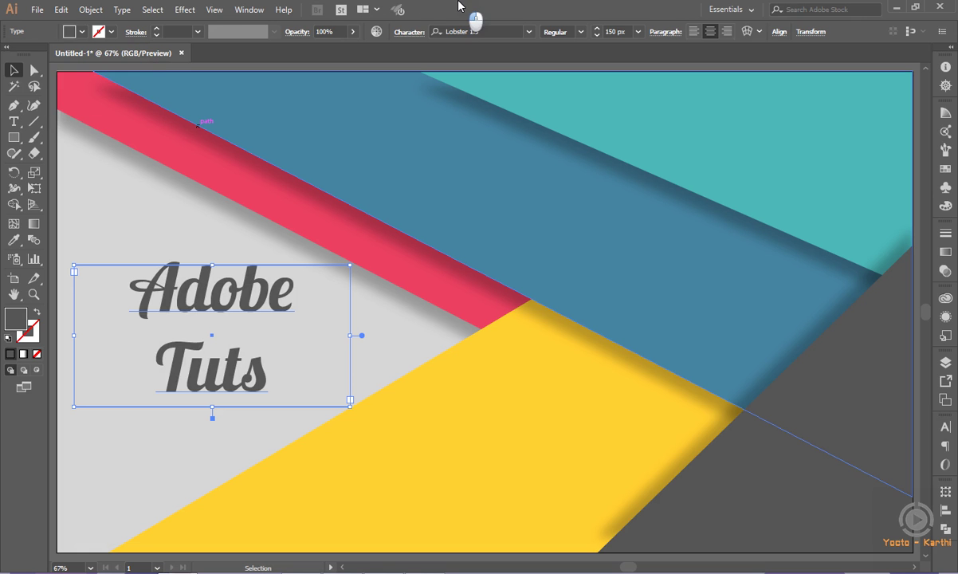
{"action": "left_click", "coordinate": [107, 210]}
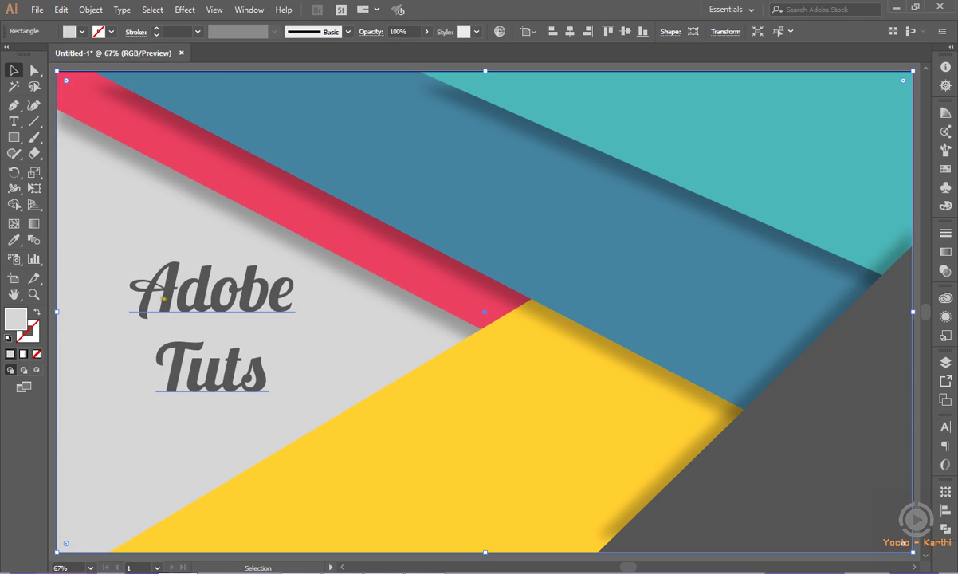
- Centre the title horizontally and vertically, then lock Layer 1 in the Layers panel
{"action": "mouse_move", "coordinate": [166, 296]}
{"action": "left_mouse_down"}
{"action": "mouse_move", "coordinate": [147, 307]}
{"action": "mouse_move", "coordinate": [167, 297]}
{"action": "left_mouse_up"}
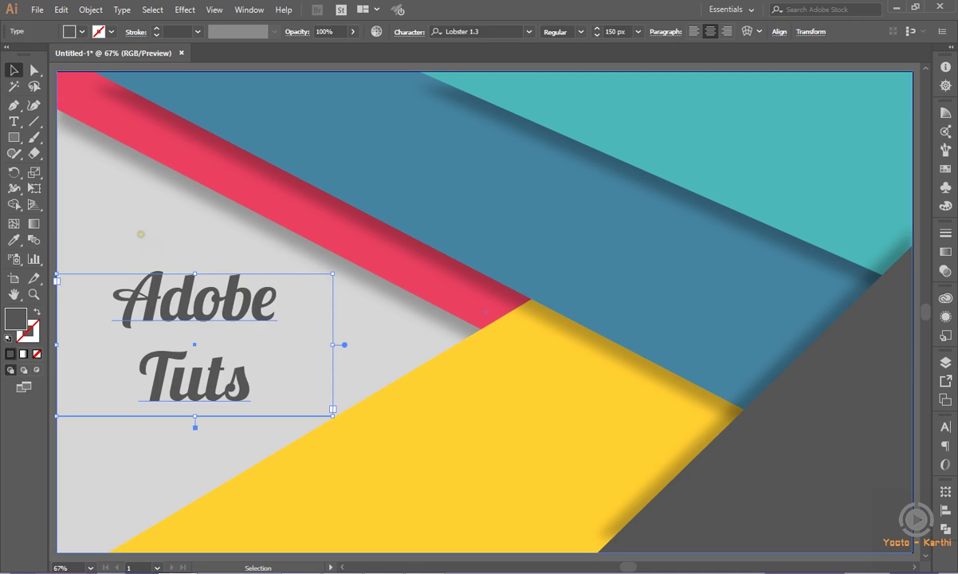
{"action": "left_click", "coordinate": [778, 32]}
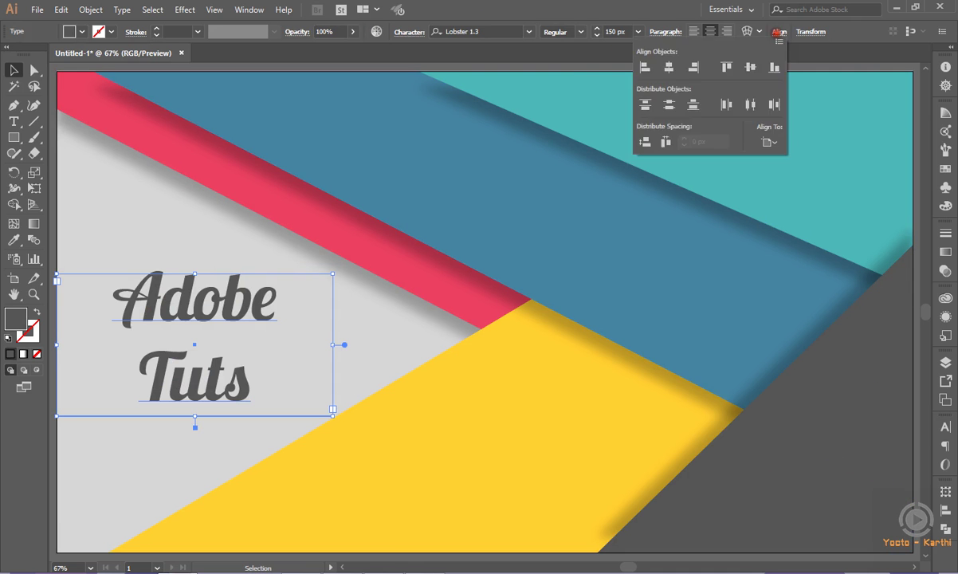
{"action": "left_click", "coordinate": [663, 72]}
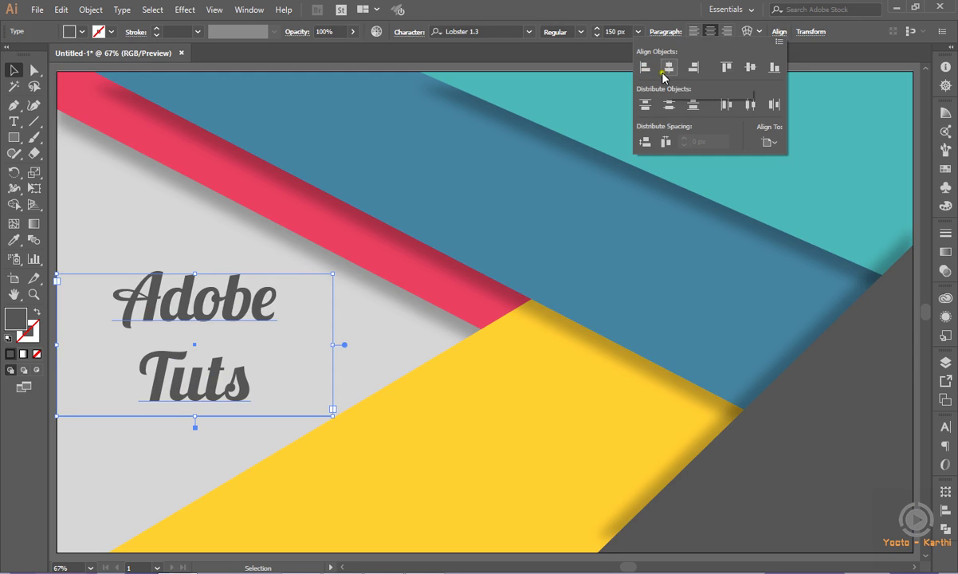
{"action": "left_click", "coordinate": [753, 65]}
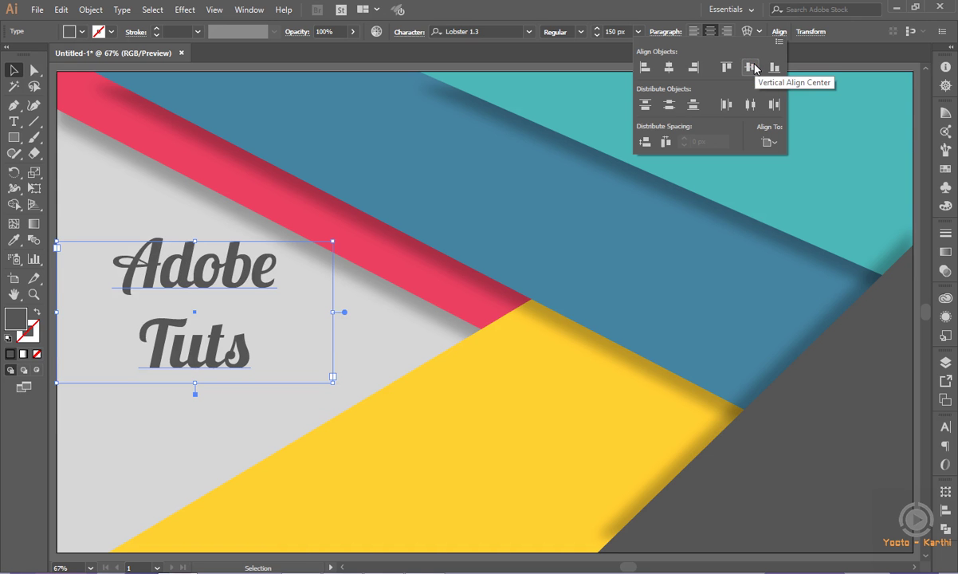
{"action": "left_click", "coordinate": [599, 6]}
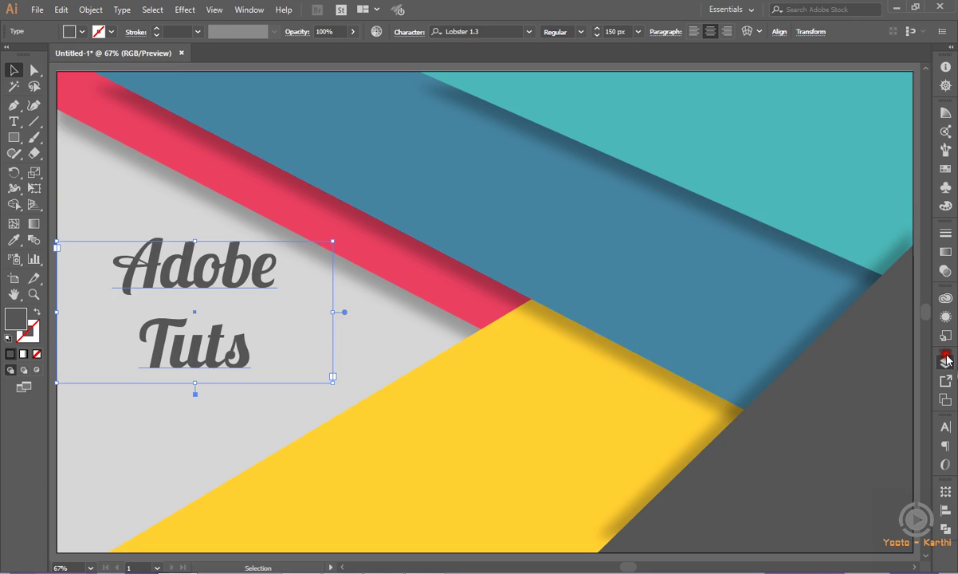
{"action": "key", "text": "F7"}
{"action": "left_click", "coordinate": [678, 267]}
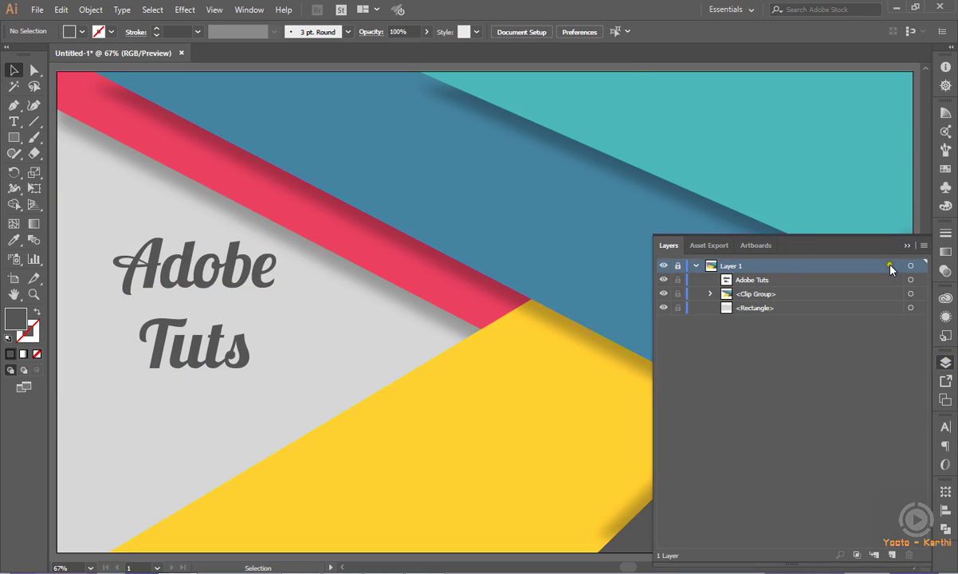
- Collapse the Layers panel now that Layer 1 is locked
{"action": "left_click", "coordinate": [906, 247]}
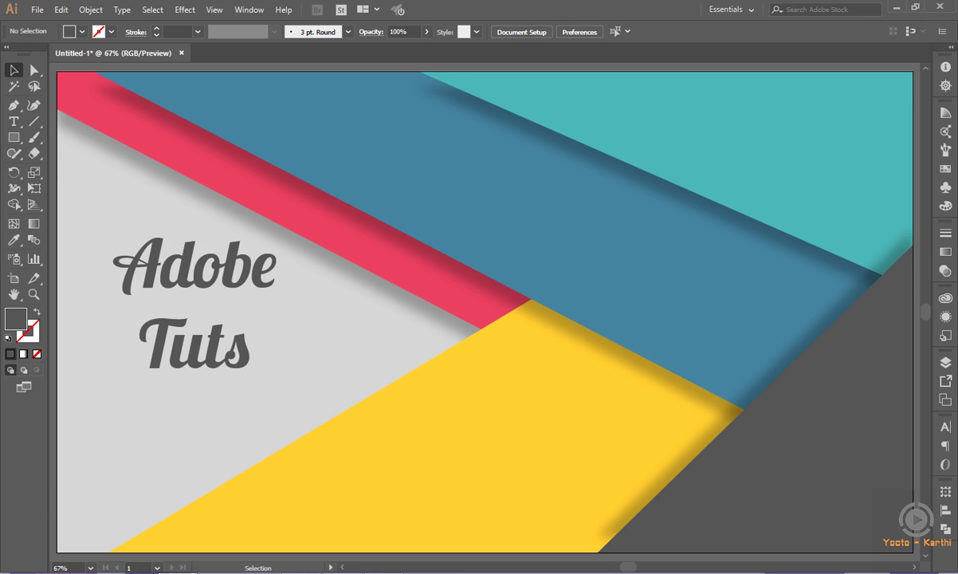
{"action": "key", "text": "ctrl+s"}
{"action": "type", "text": "ss"}
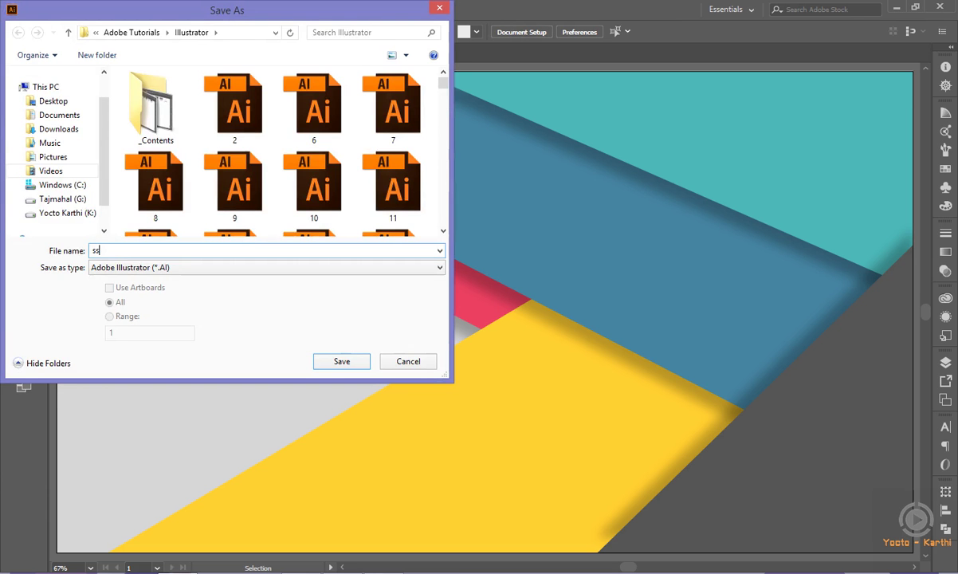
{"action": "left_click", "coordinate": [438, 8]}
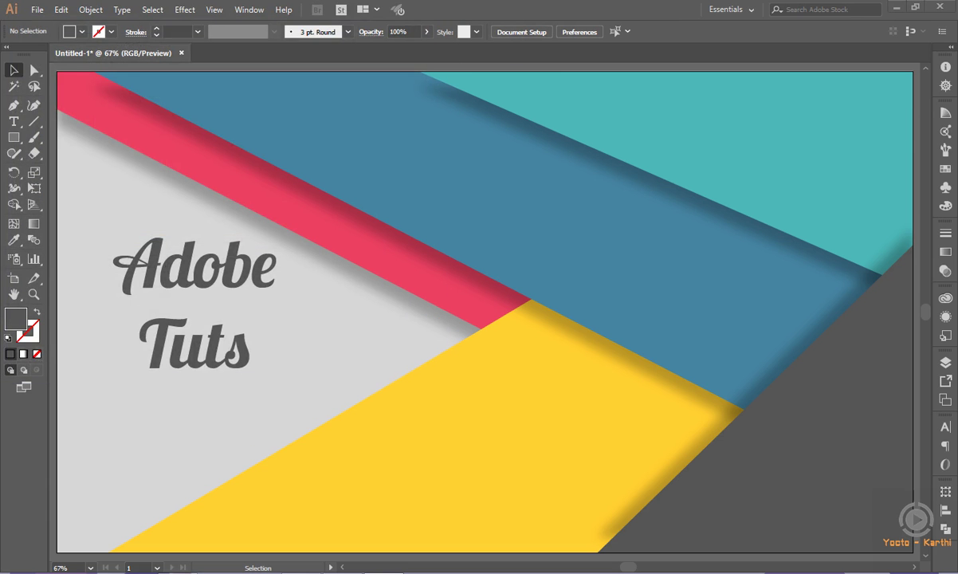